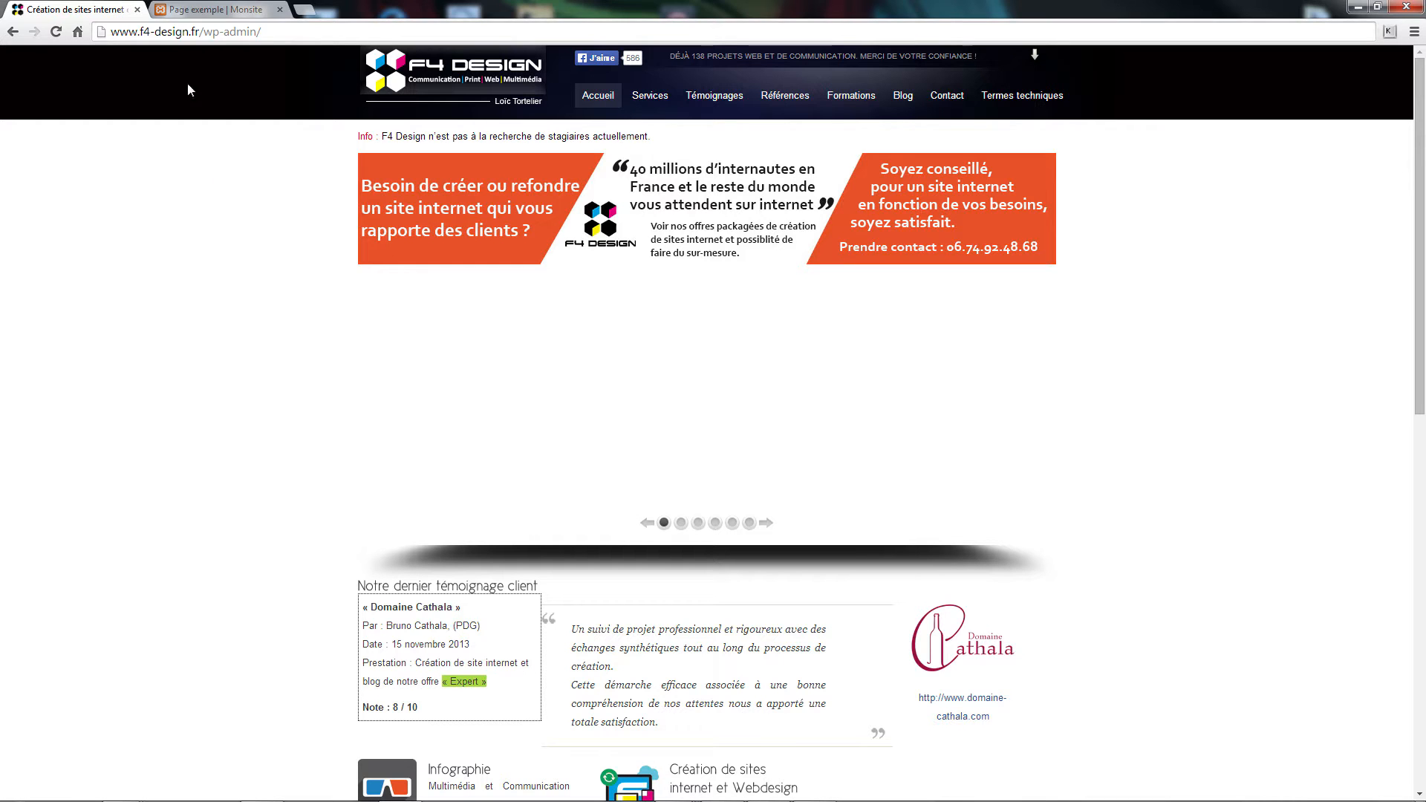
Switch to the Monsite site and open the list of all pages from its admin dashboard
click(196, 15)
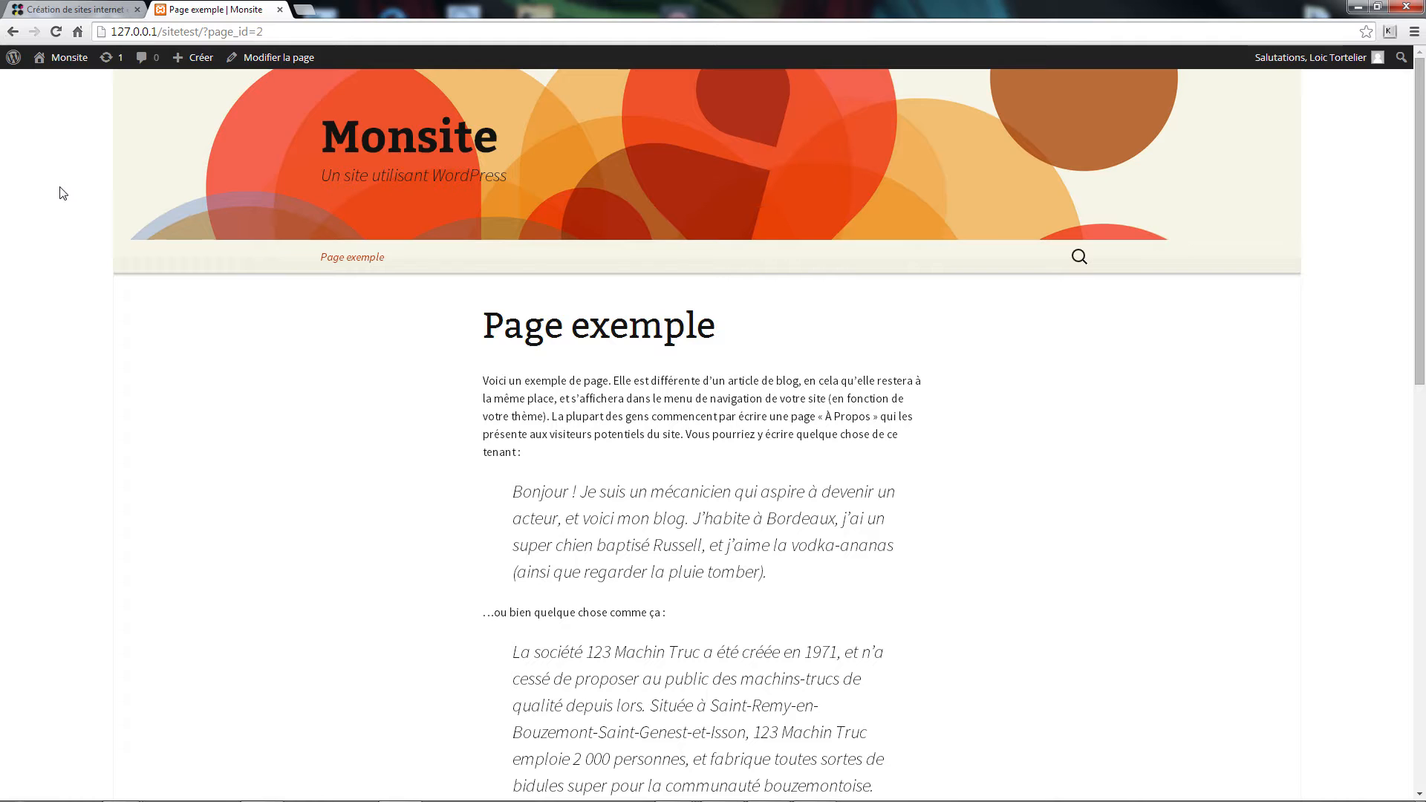
mouse_move(65, 72)
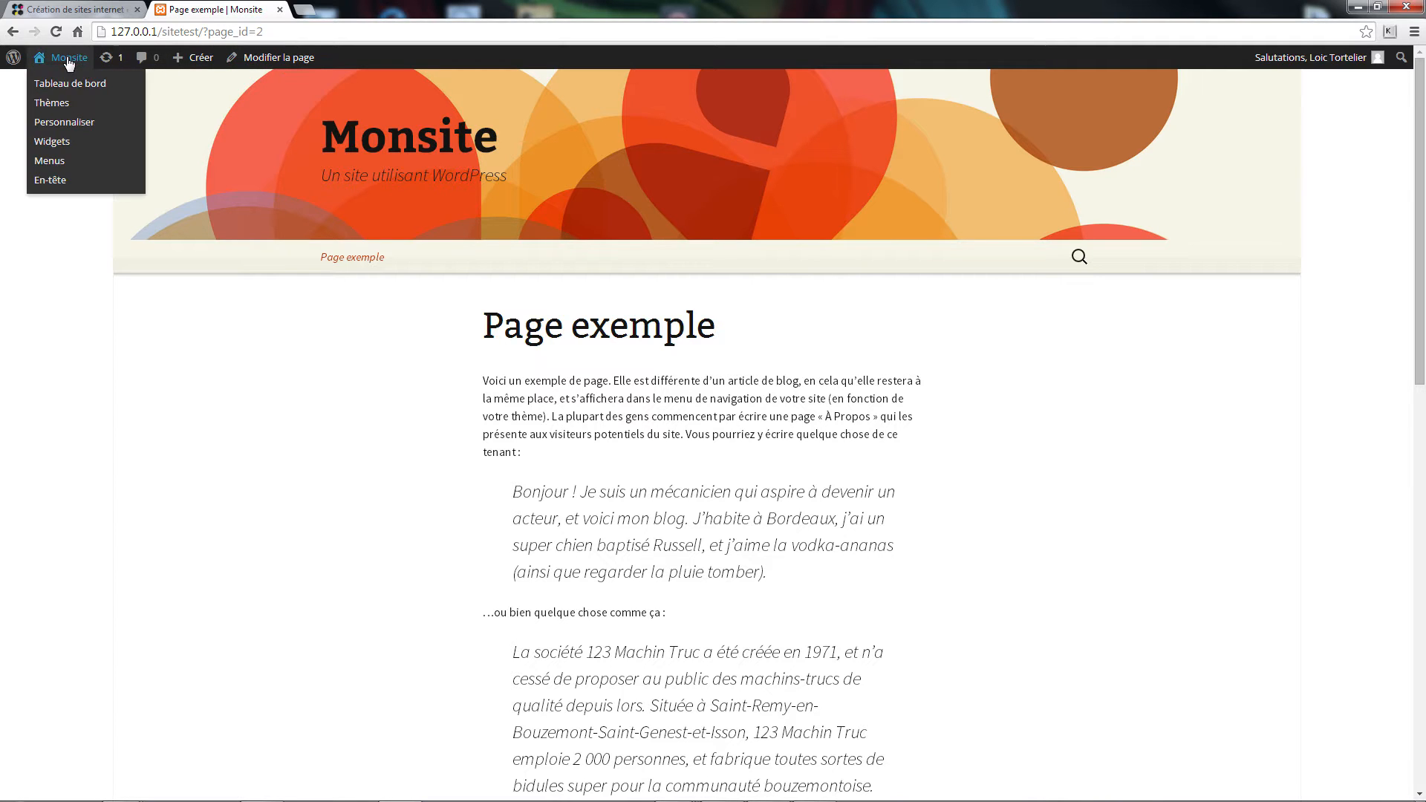
click(63, 90)
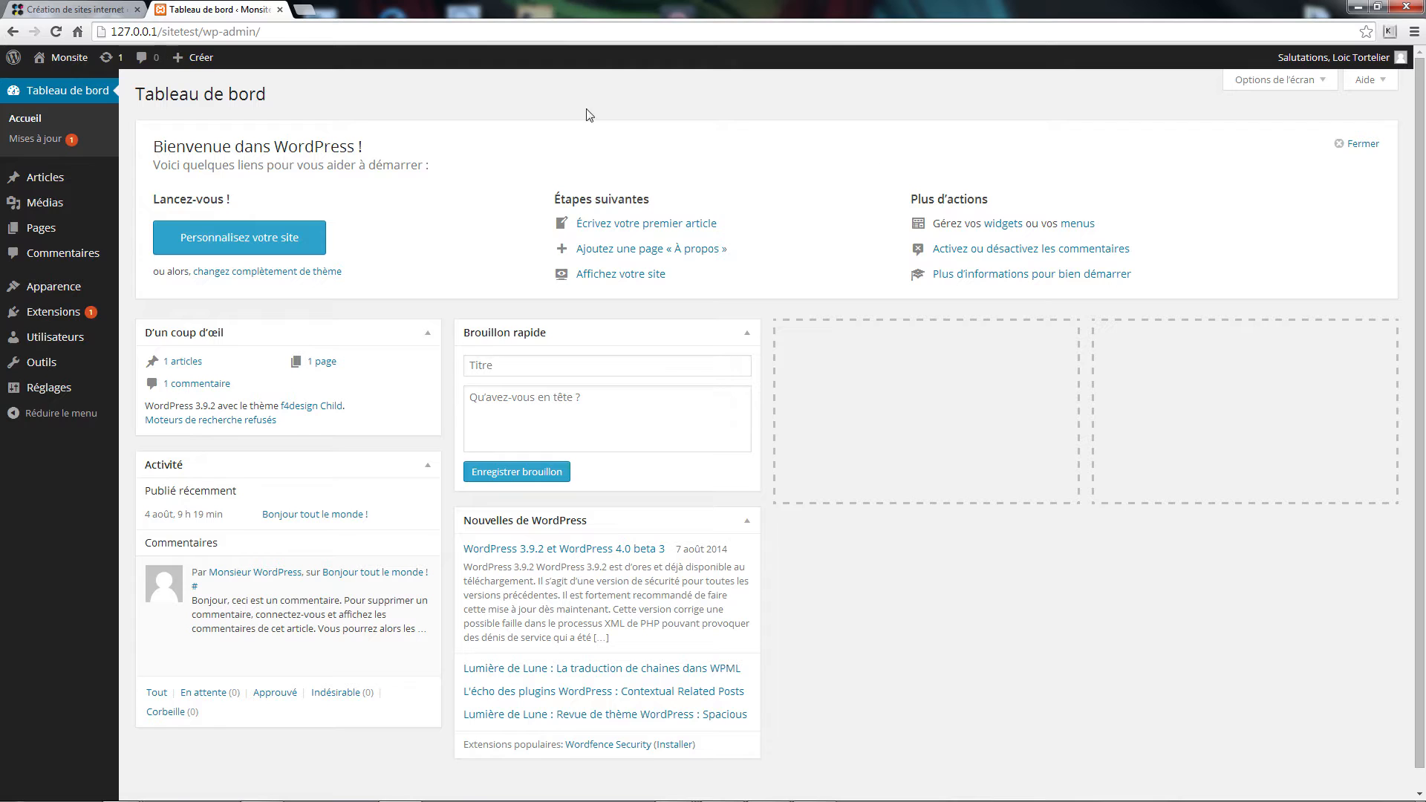
mouse_move(39, 183)
mouse_move(46, 231)
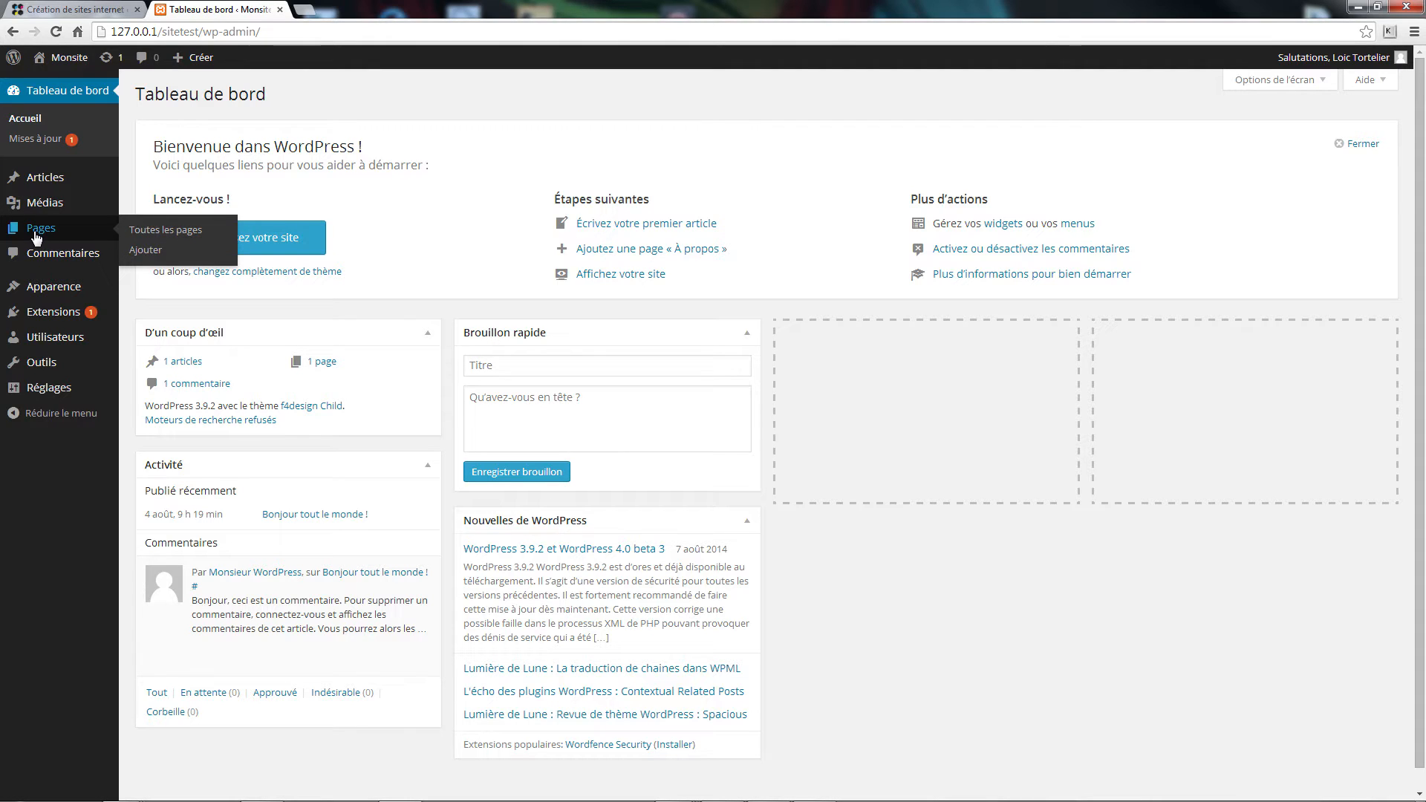
click(175, 233)
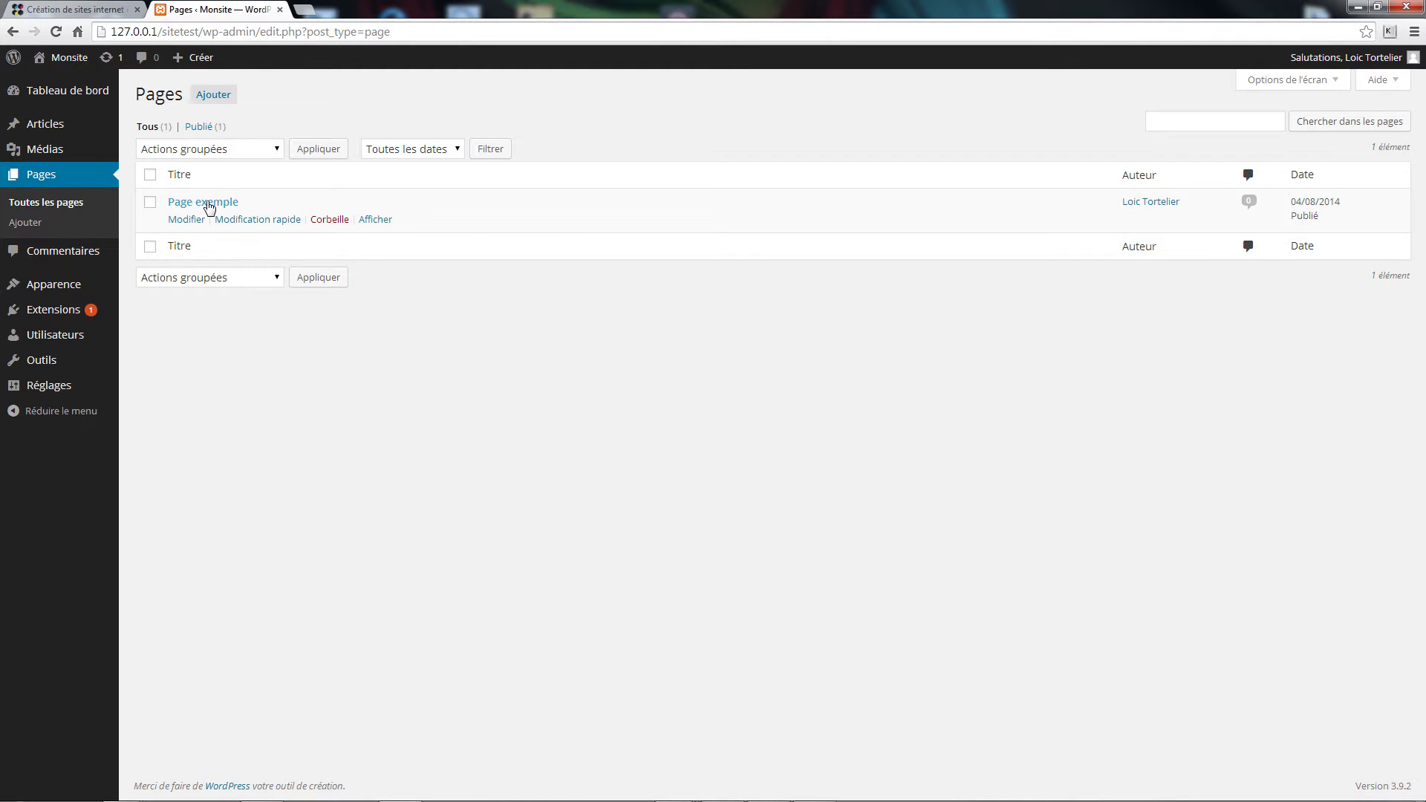
Display the published "Page exemple" and look over its navigation entry and its content
click(375, 220)
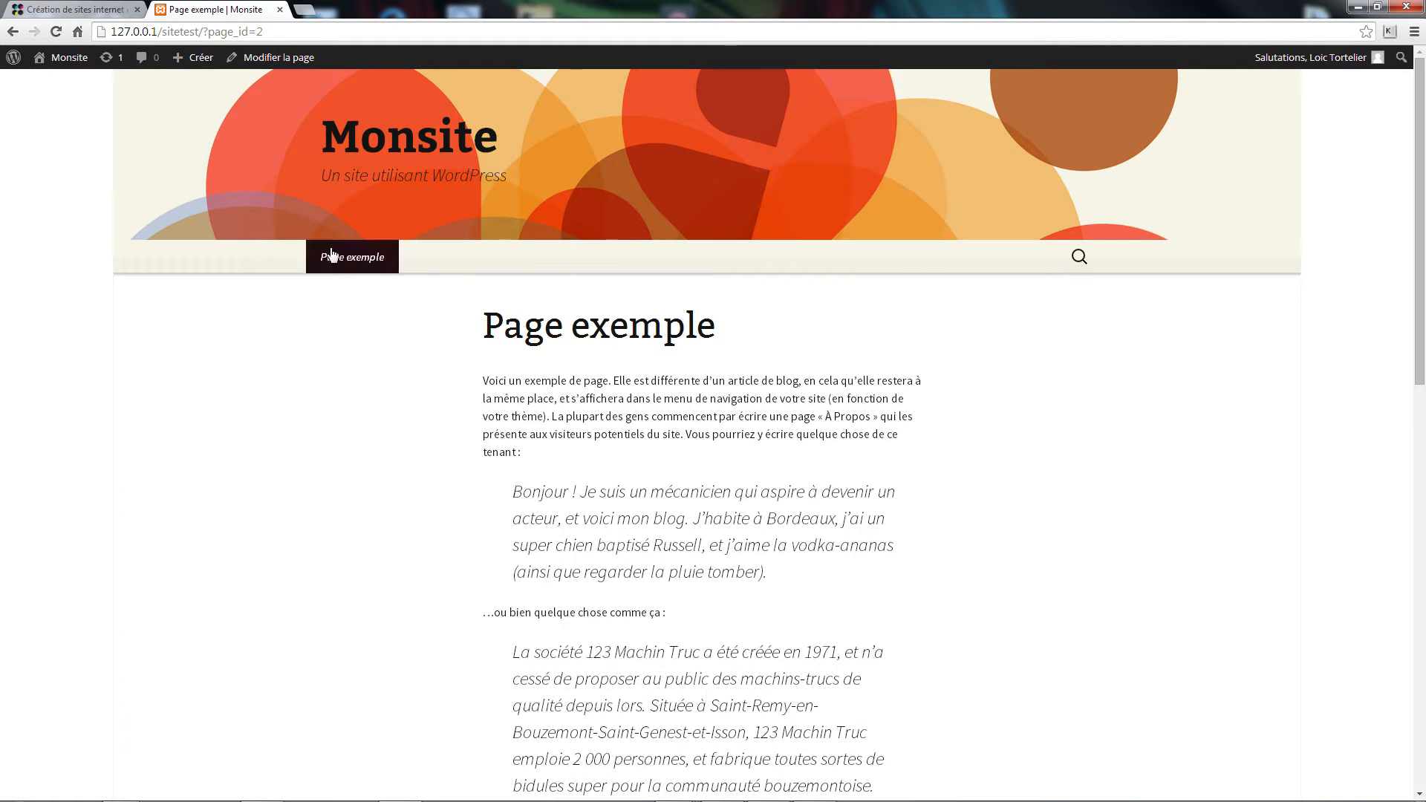
scroll(575, 341, down, 4)
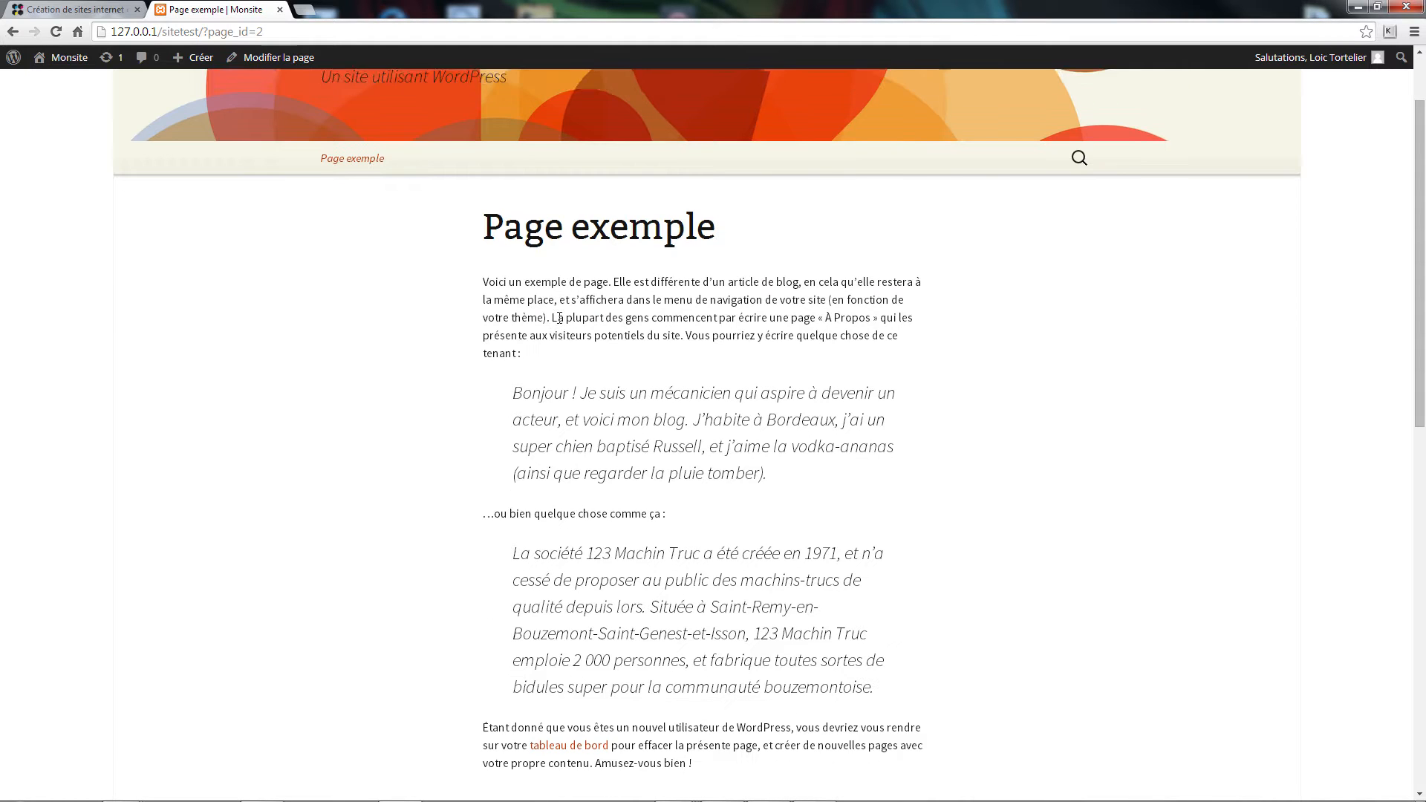
scroll(575, 342, down, 2)
scroll(575, 341, up, 6)
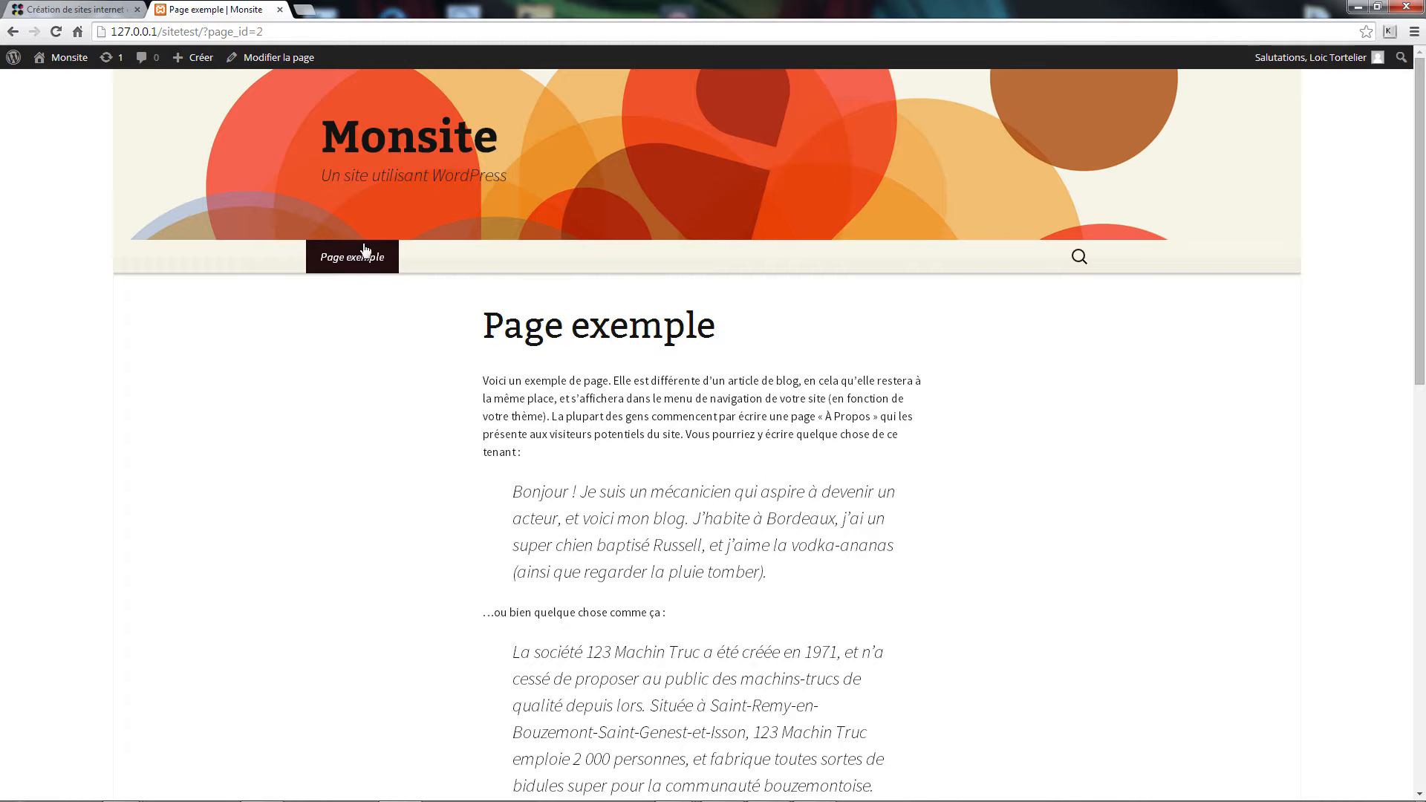
scroll(506, 338, down, 2)
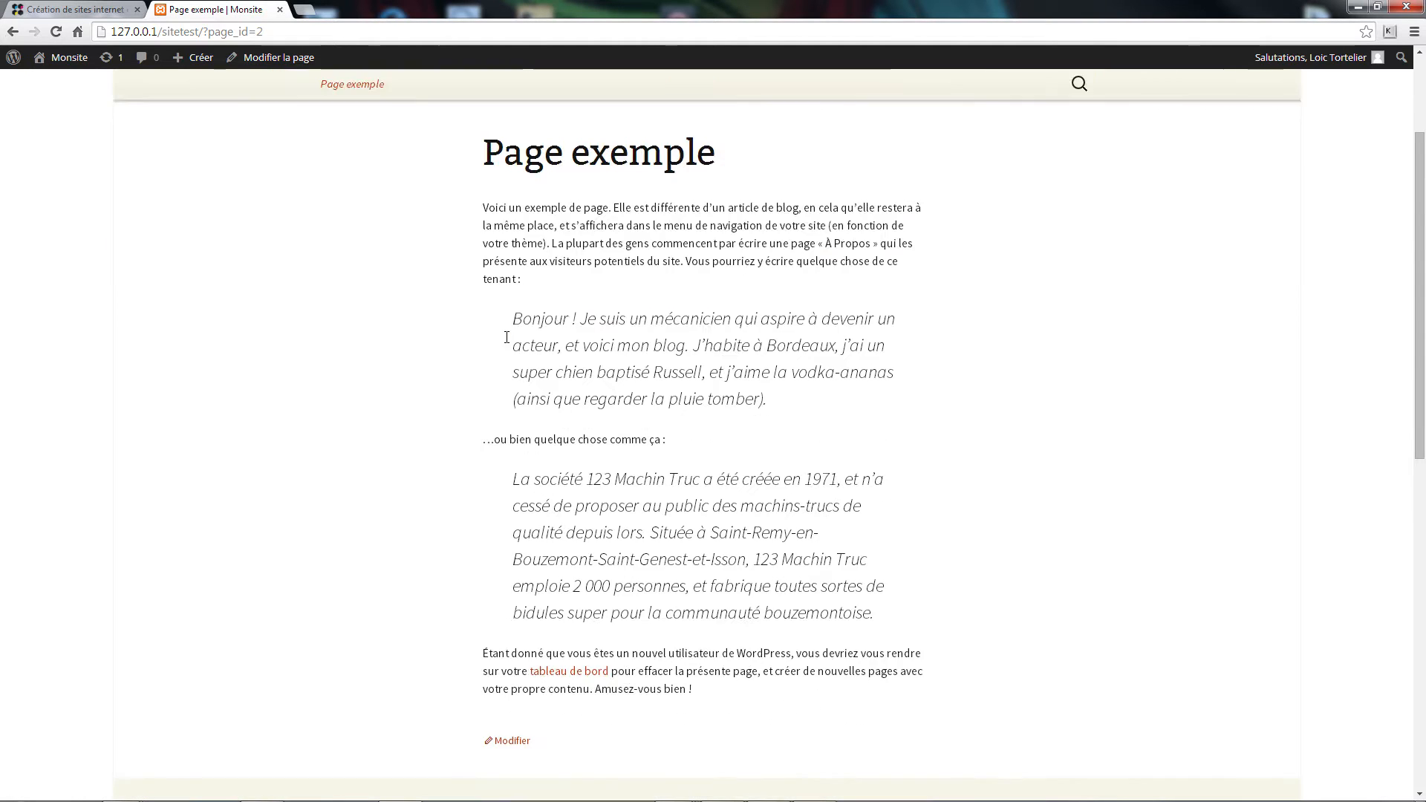
scroll(497, 328, up, 3)
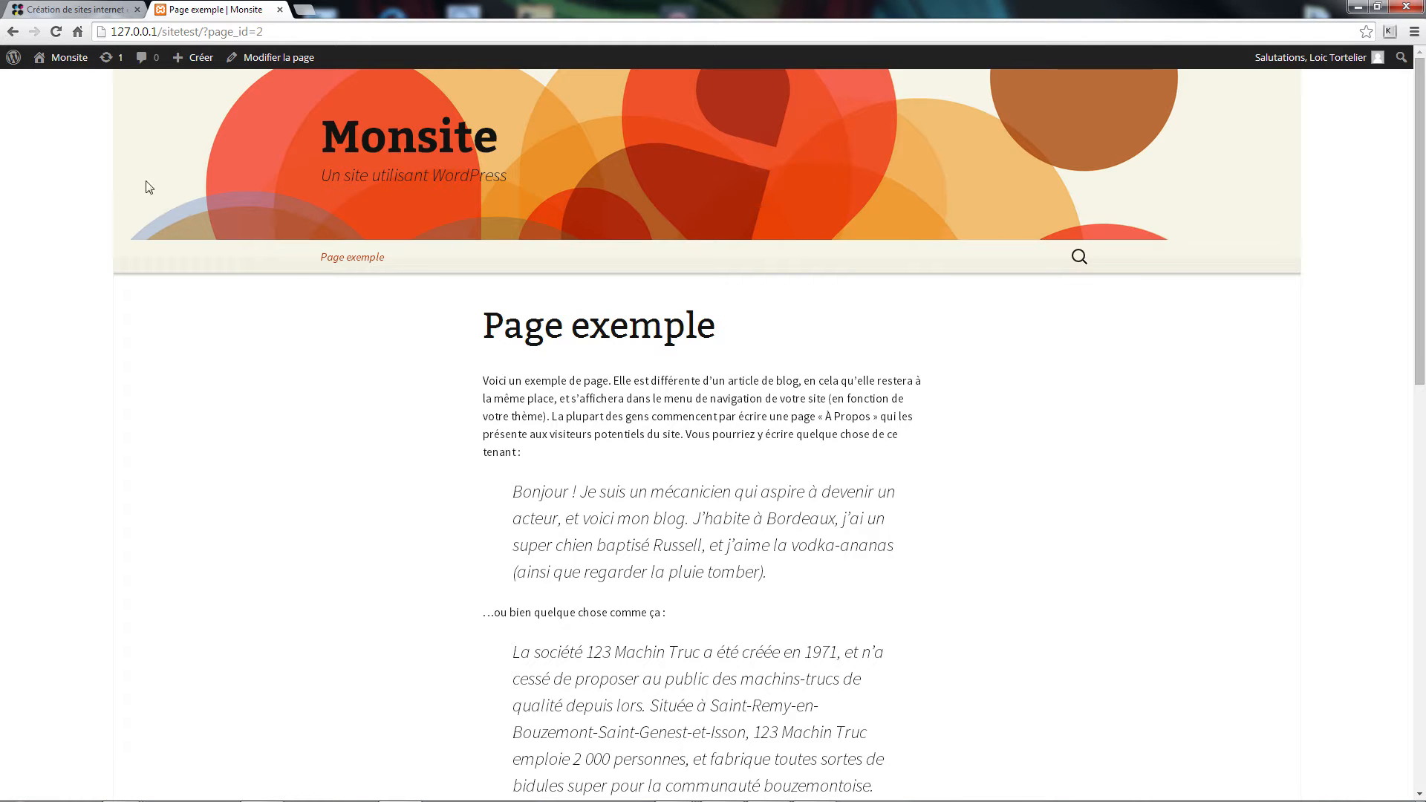
Return to the page list through the dashboard and display "Page exemple" again
mouse_move(60, 58)
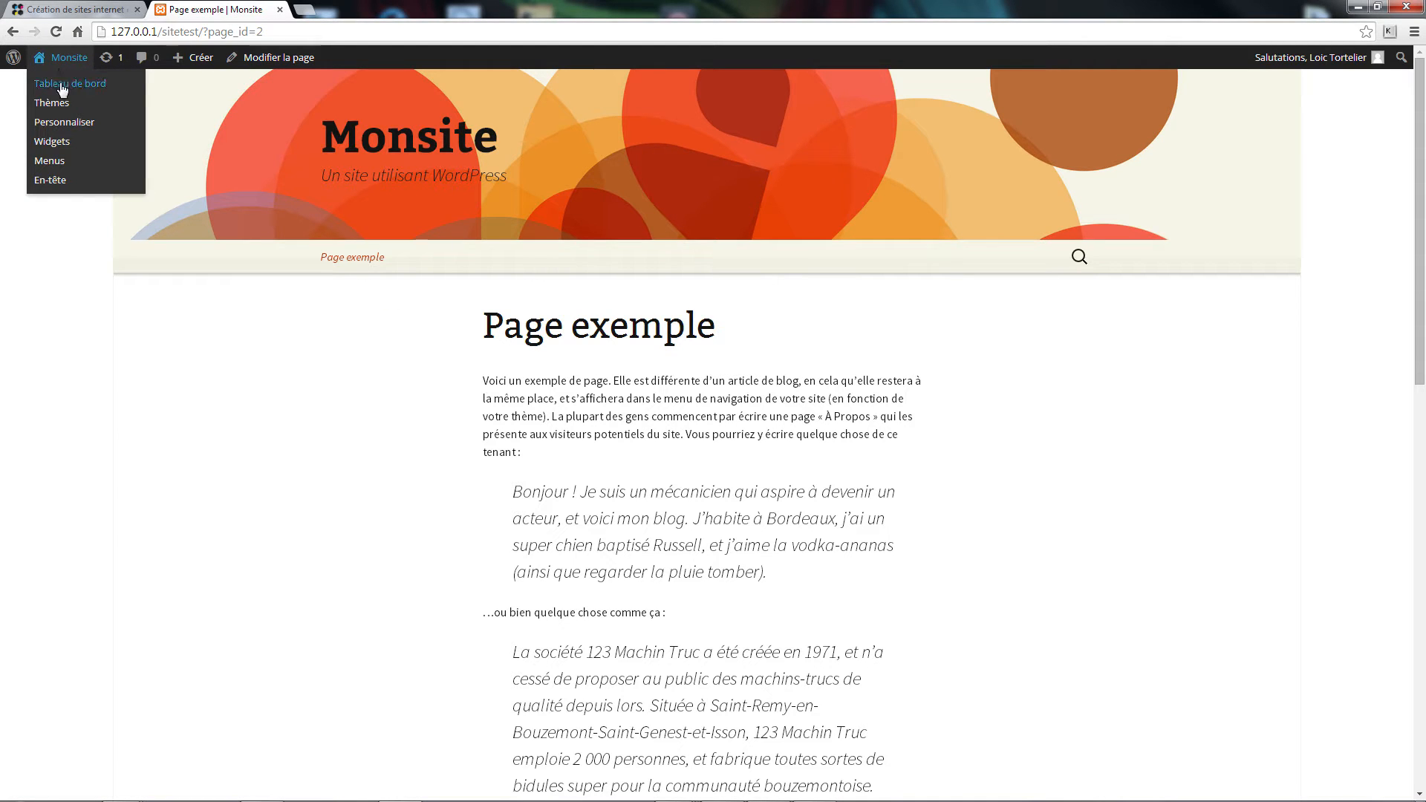
click(59, 84)
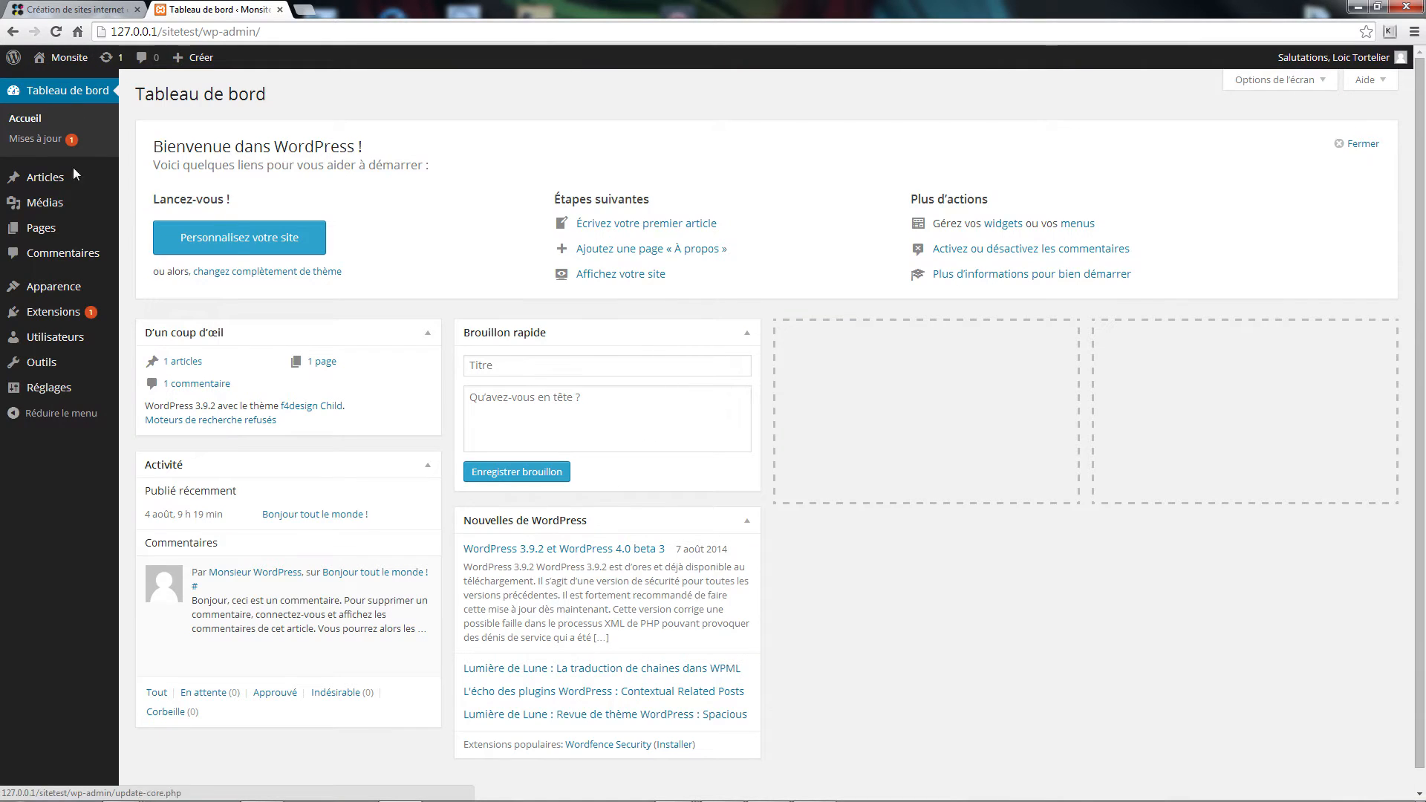
click(41, 228)
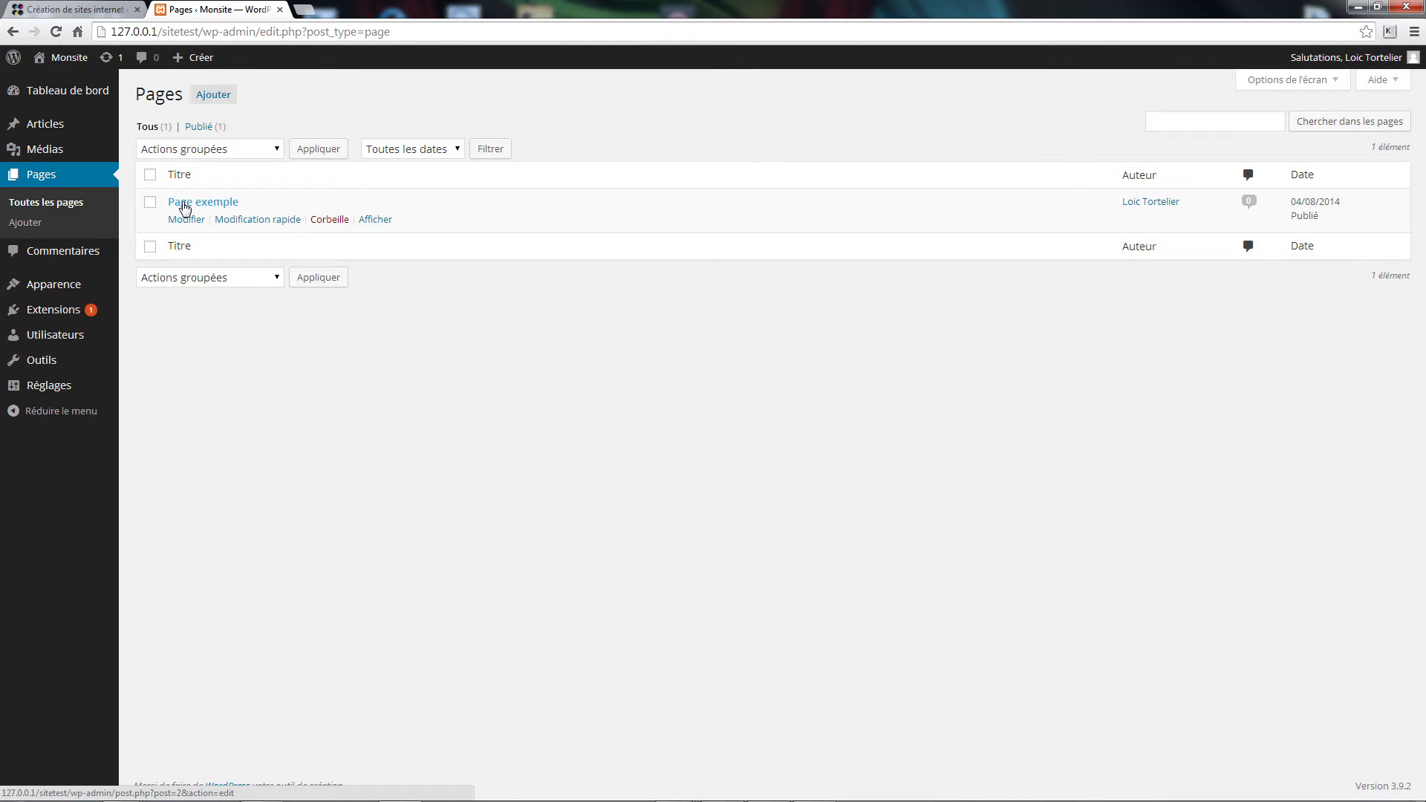
click(373, 219)
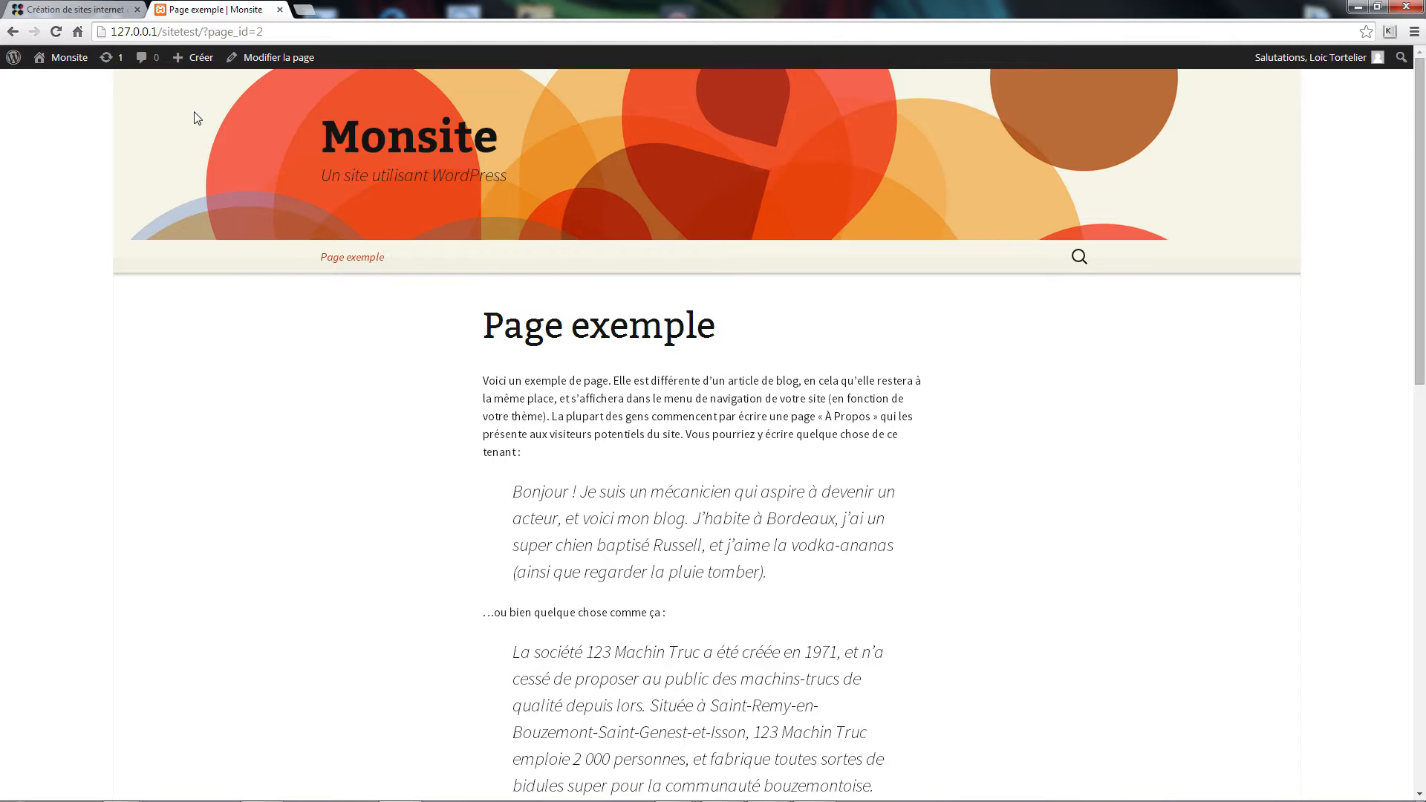
Go back through the dashboard to the list of all pages and start a new page
mouse_move(198, 62)
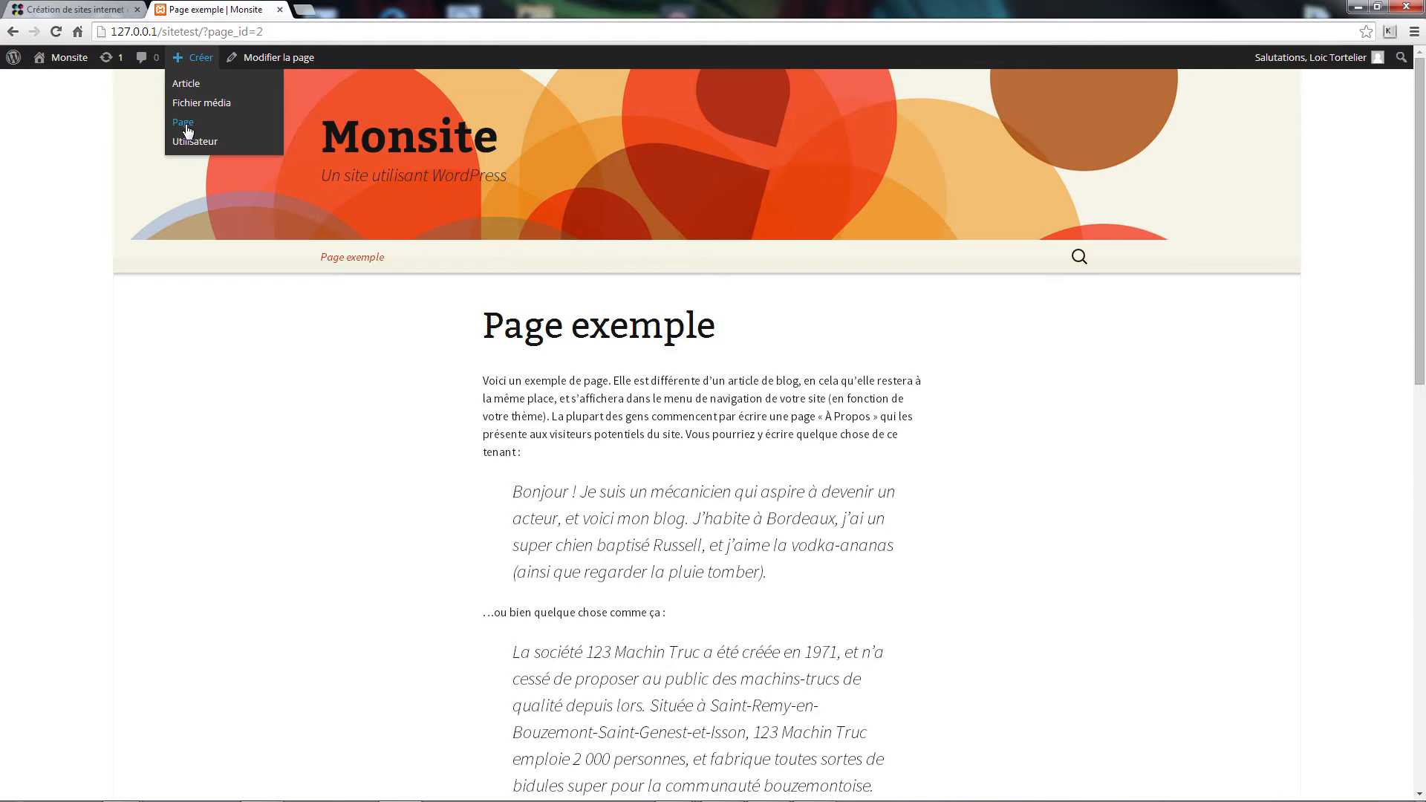
mouse_move(73, 61)
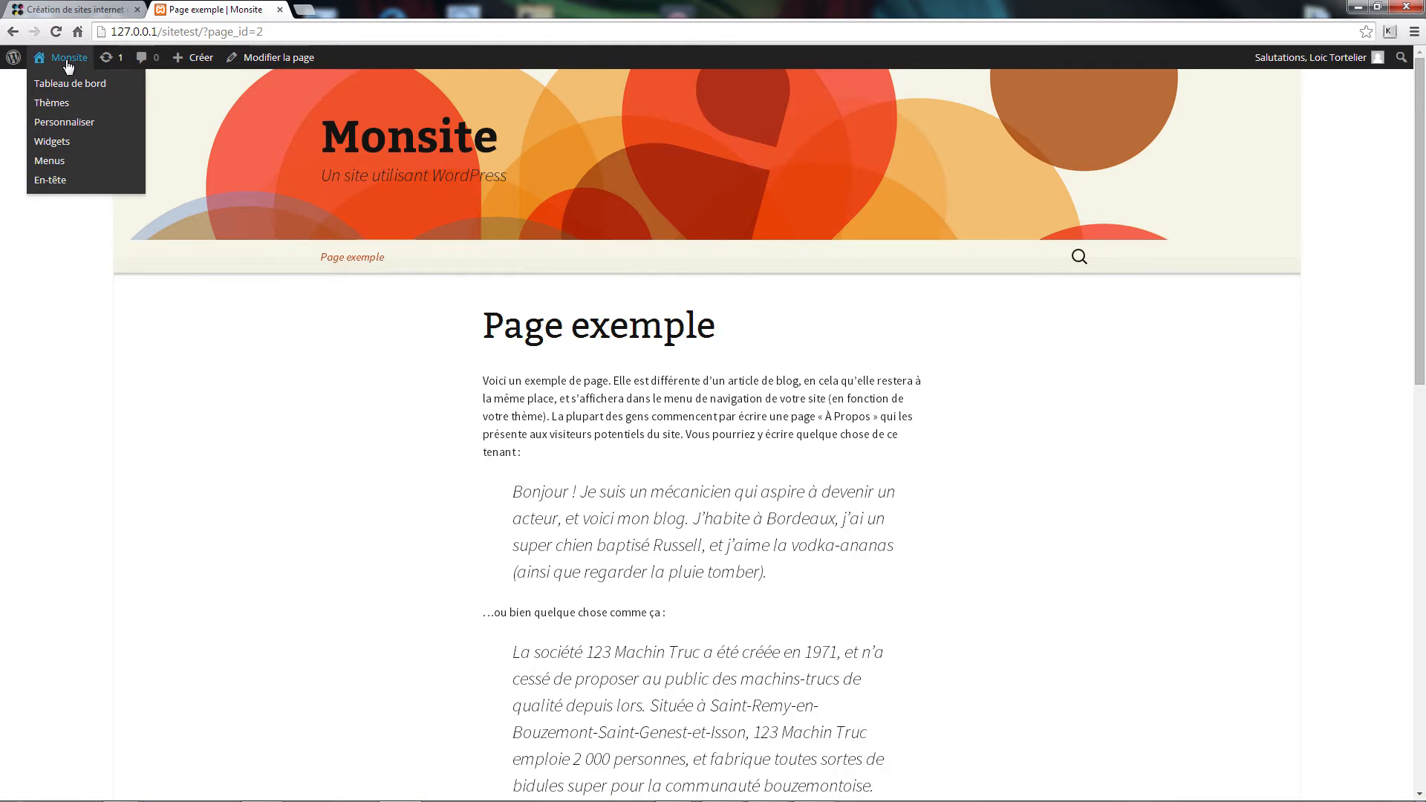
click(67, 87)
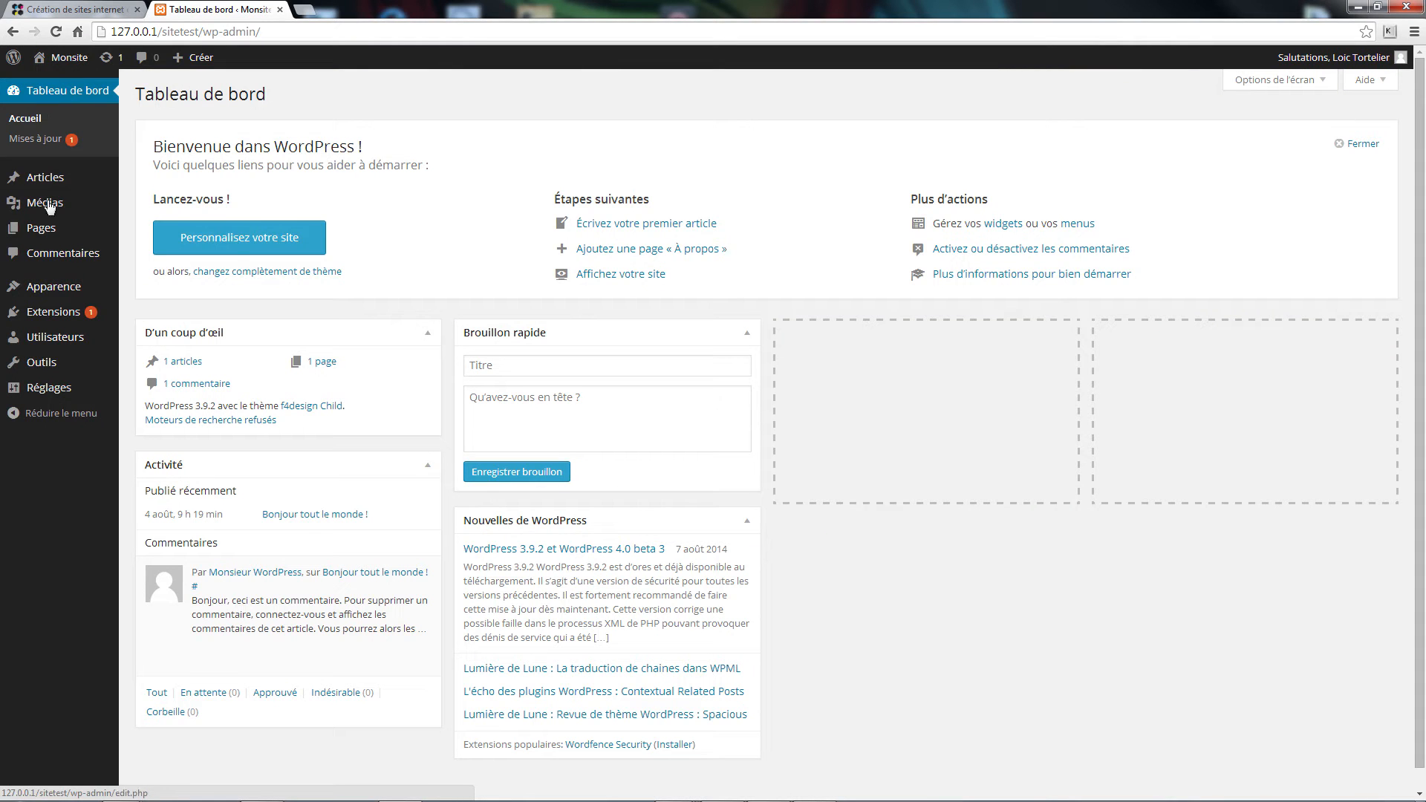
mouse_move(33, 243)
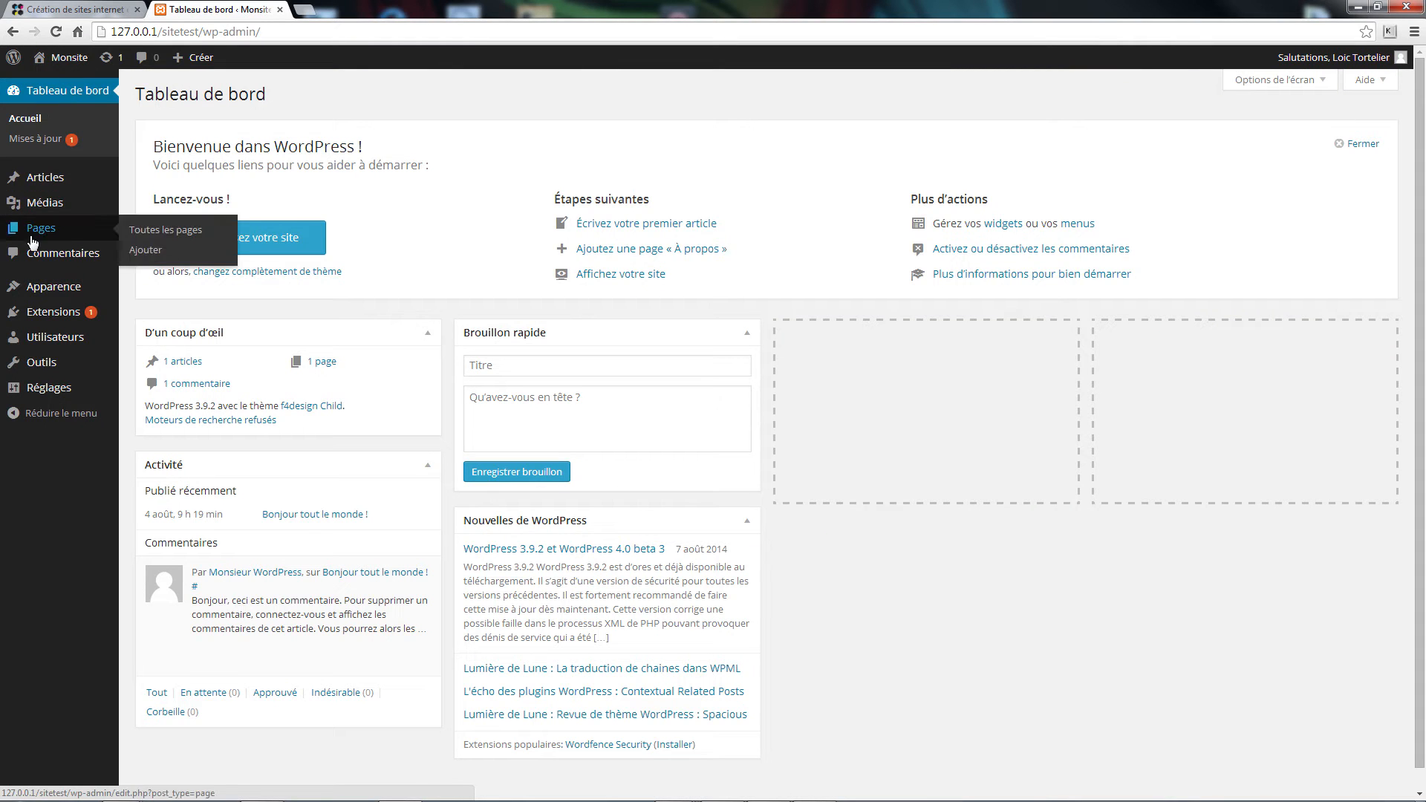
click(146, 231)
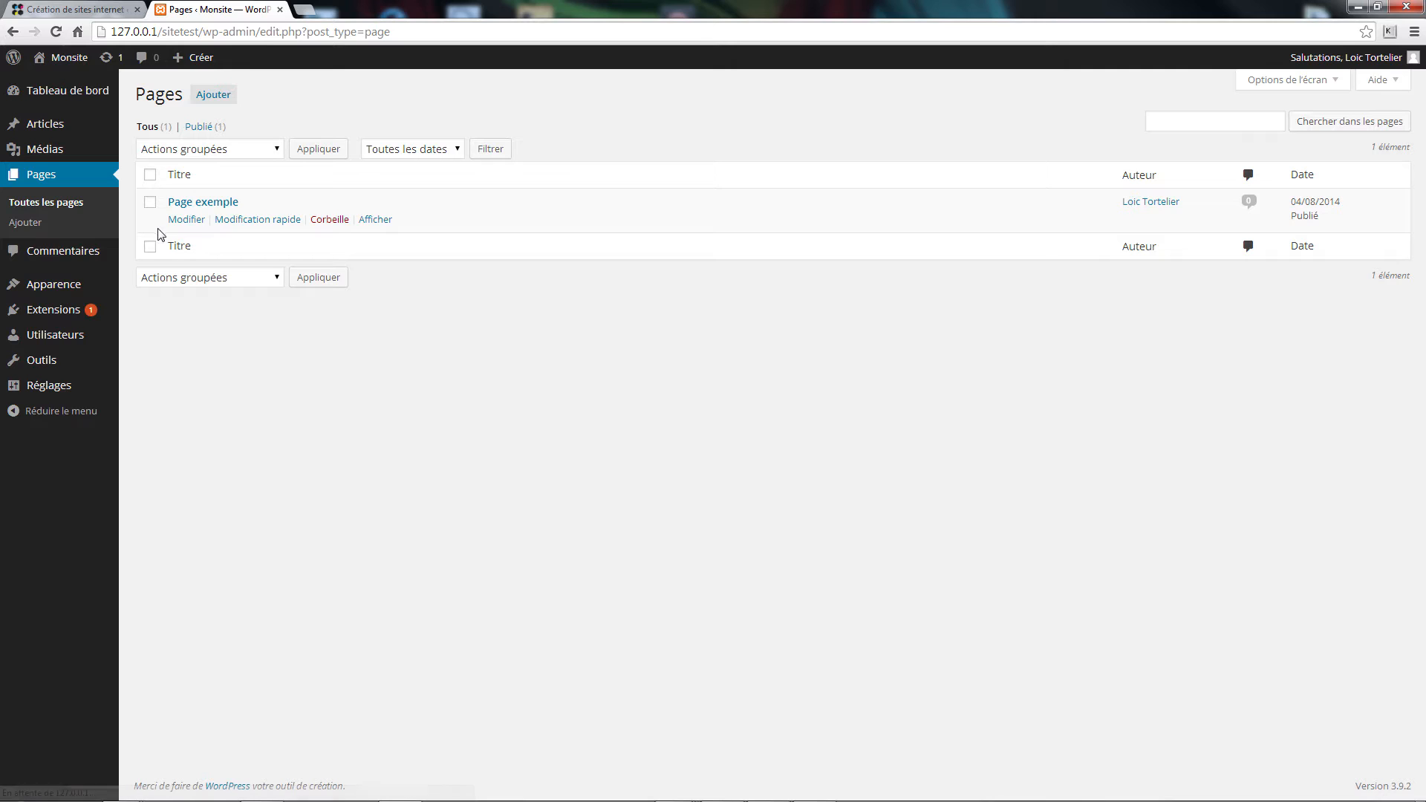
click(215, 97)
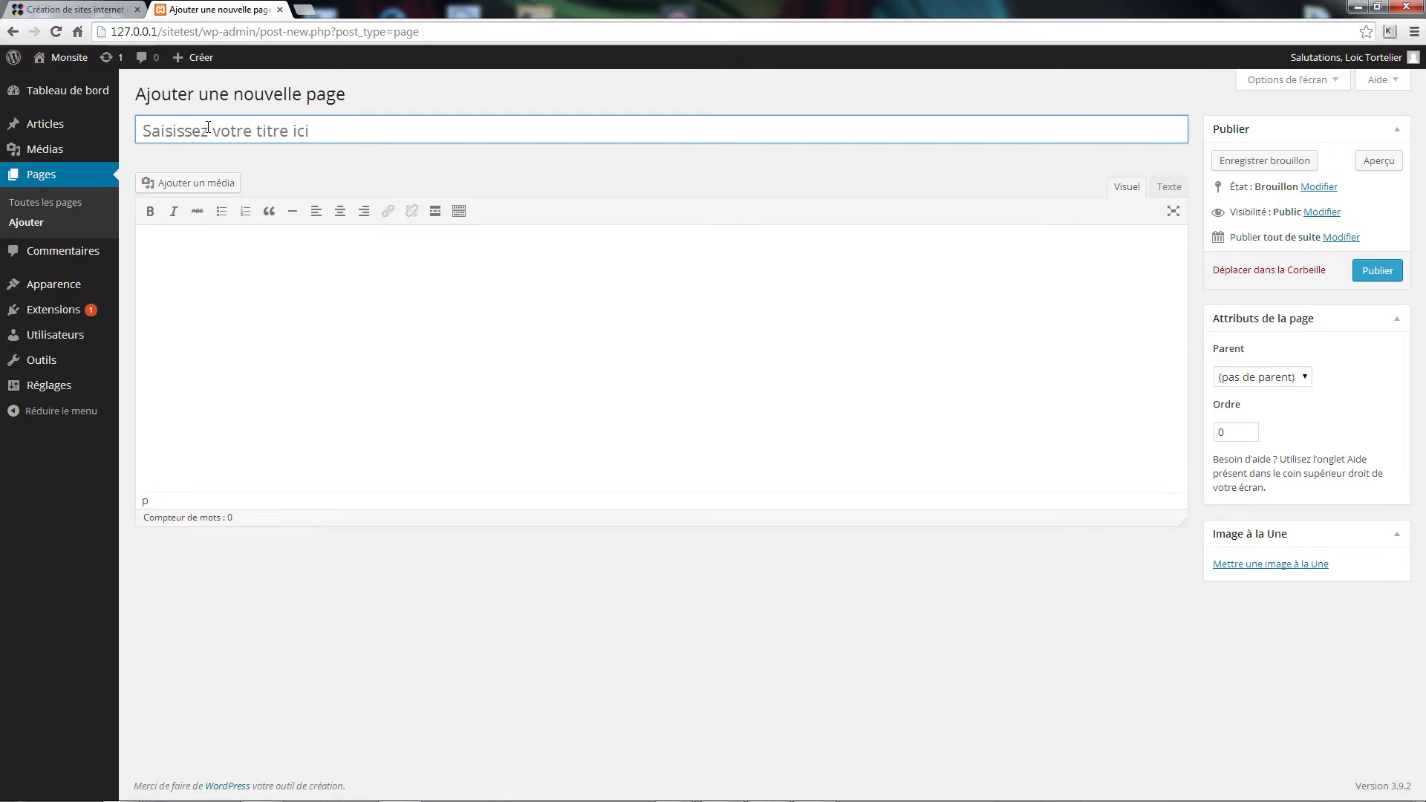
Title the new page "Page exemple 2"
text(page exemple 2)
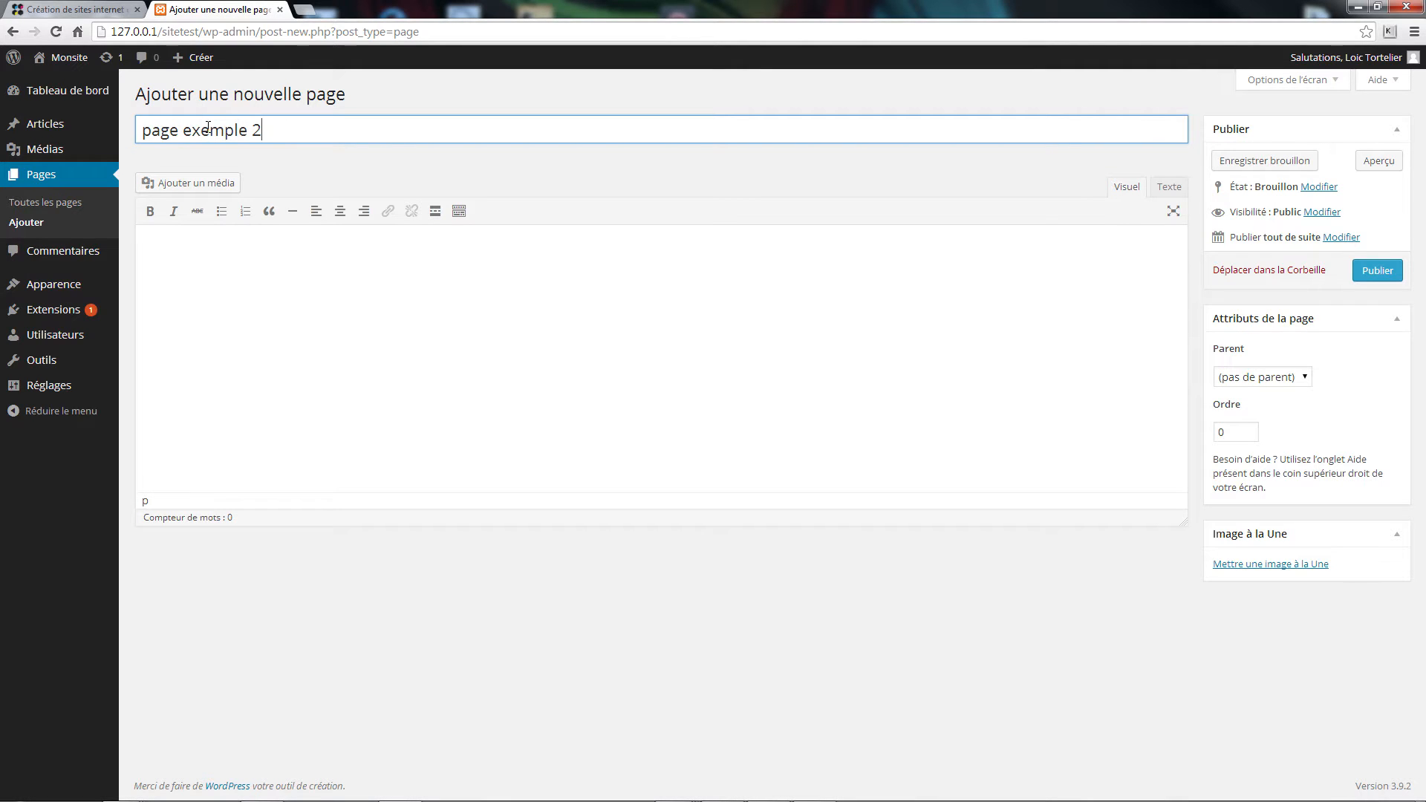
click(151, 136)
key(BackSpace)
text(P)
click(213, 245)
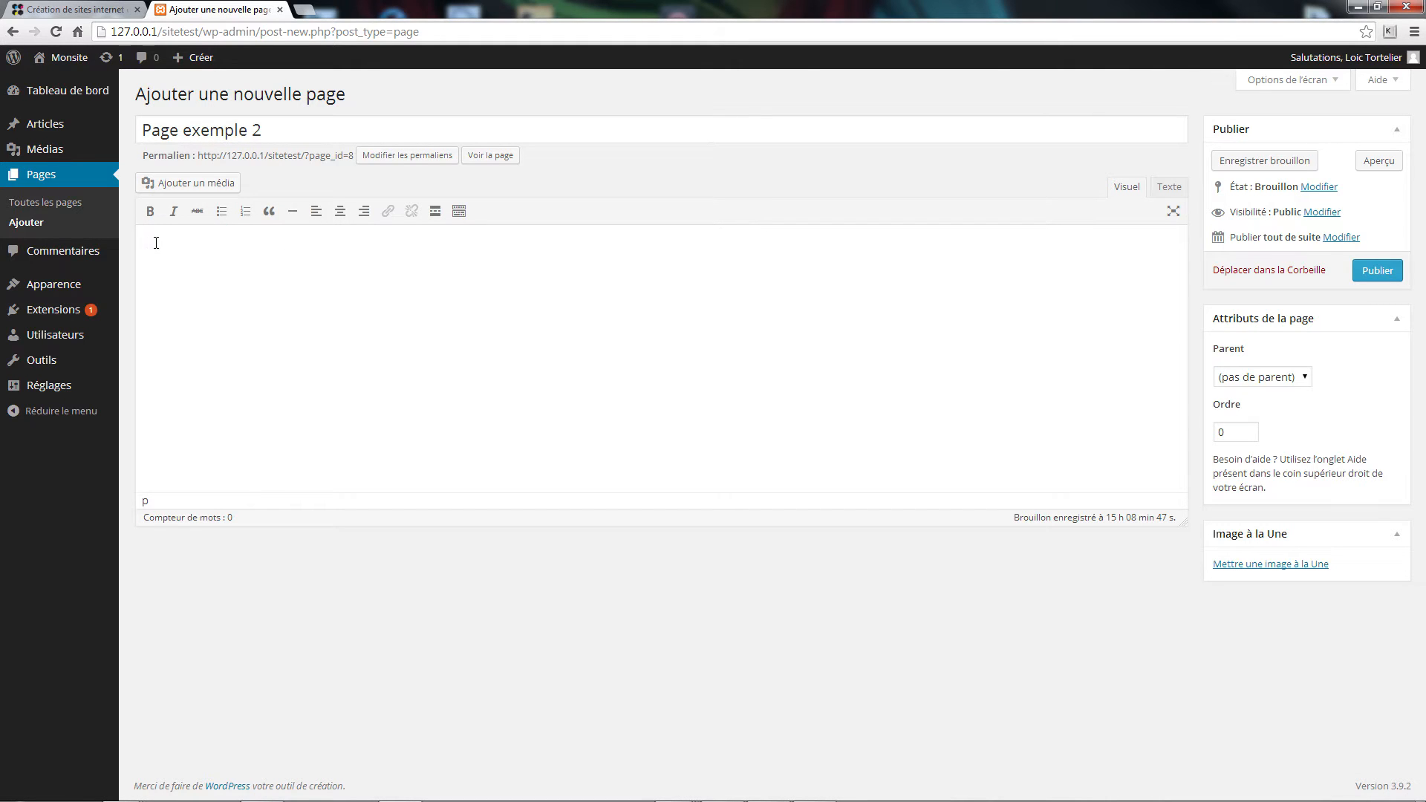
Write "écrire un texte et le personnalisé" in the page body and make the word "personnalisé" bold
text(rire un texte et le personnalisé)
drag(304, 241, 238, 242)
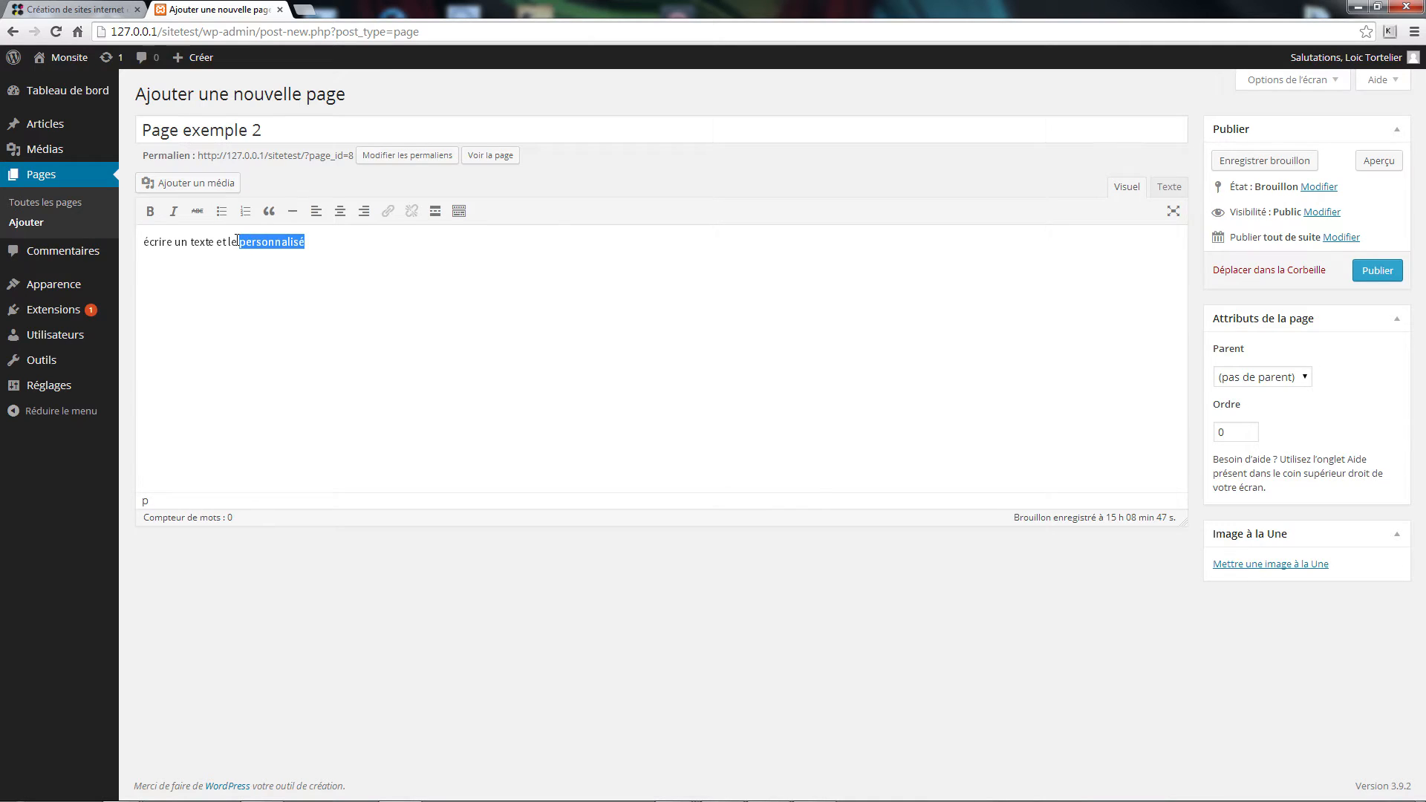
click(150, 212)
click(247, 242)
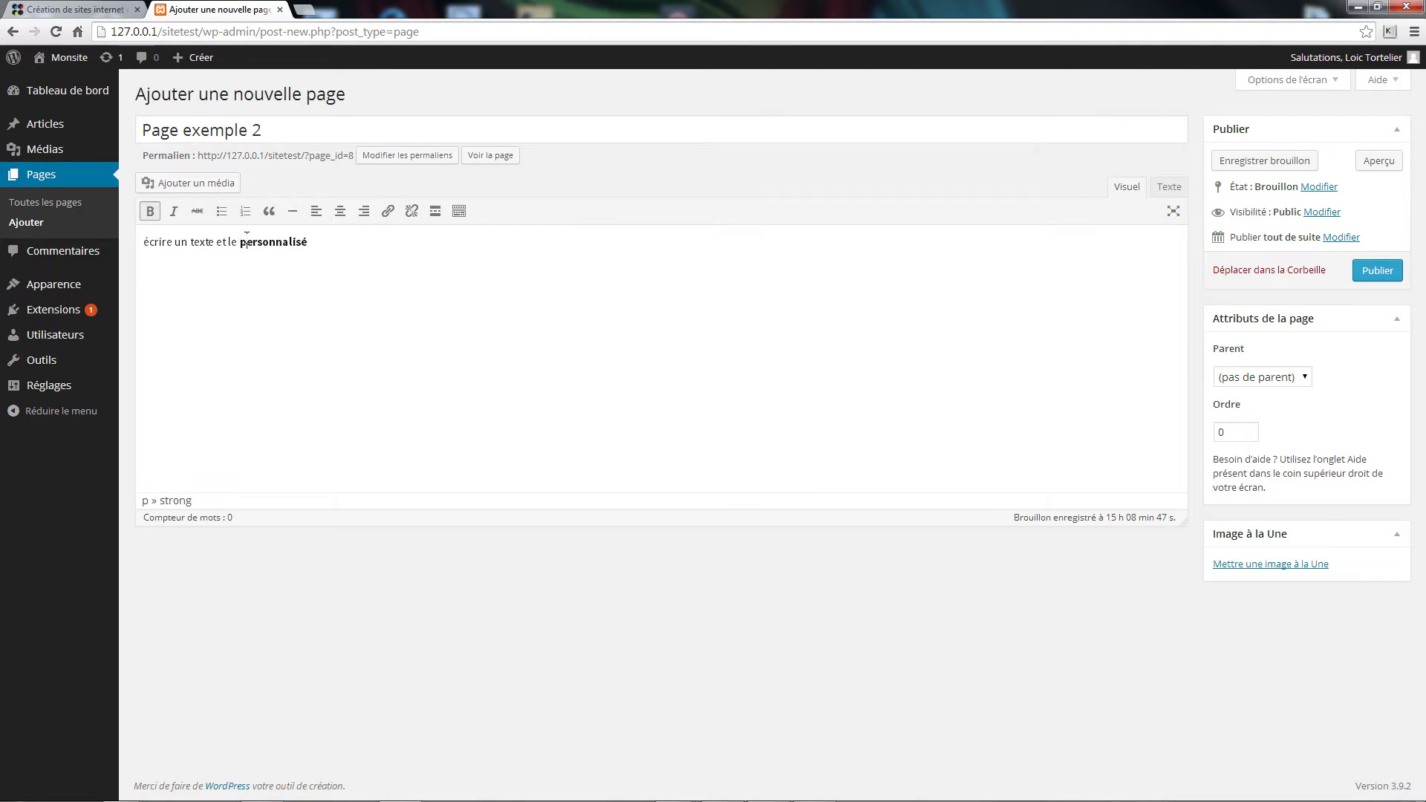
Add the lines "puce 1", "puce 2" and "puce 3" as separate paragraphs below the first sentence
key(End)
key(Return)
text(puce)
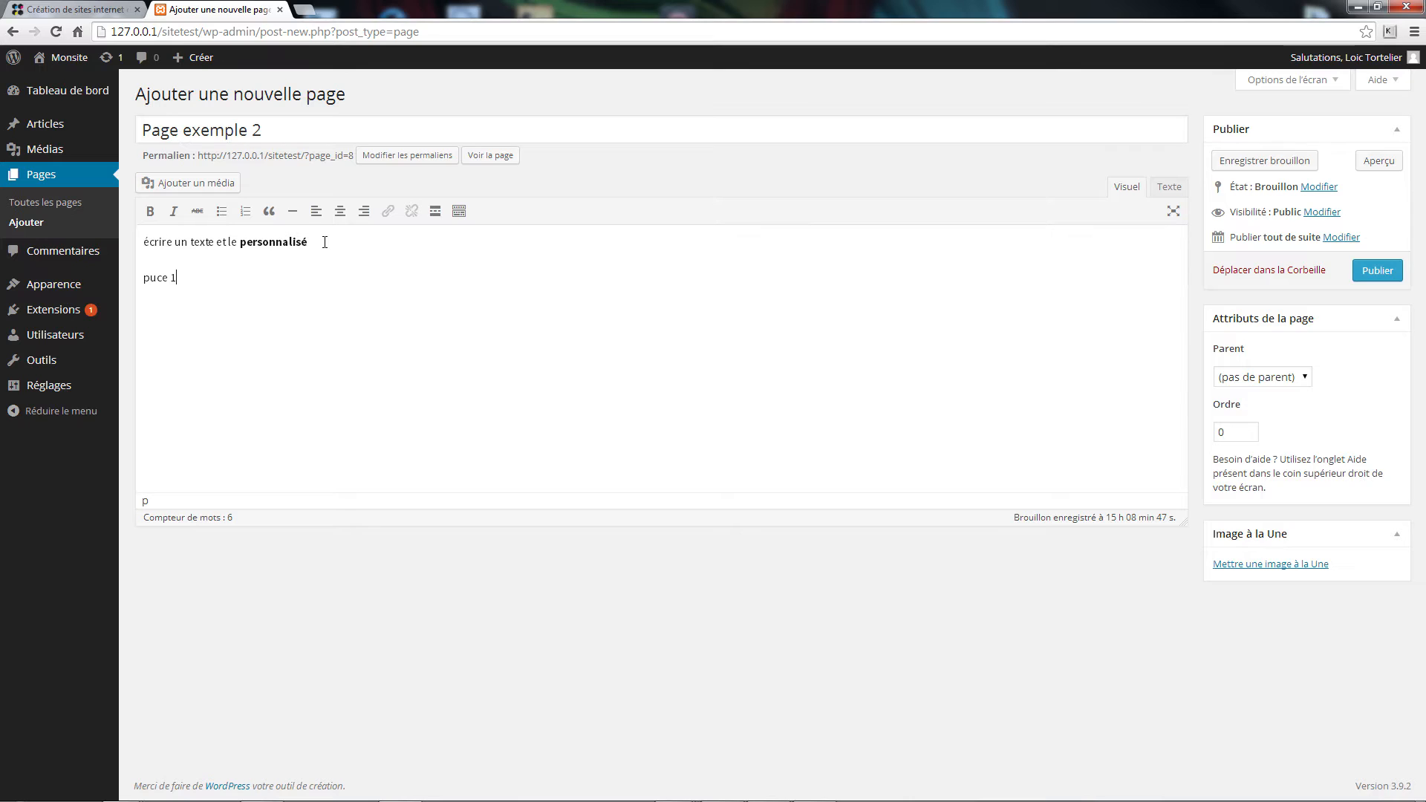
key(Return)
text(puce 2 puce 3)
key(Return)
Merge the three "puce" paragraphs into one line and format it as a bulleted list
drag(187, 351, 141, 279)
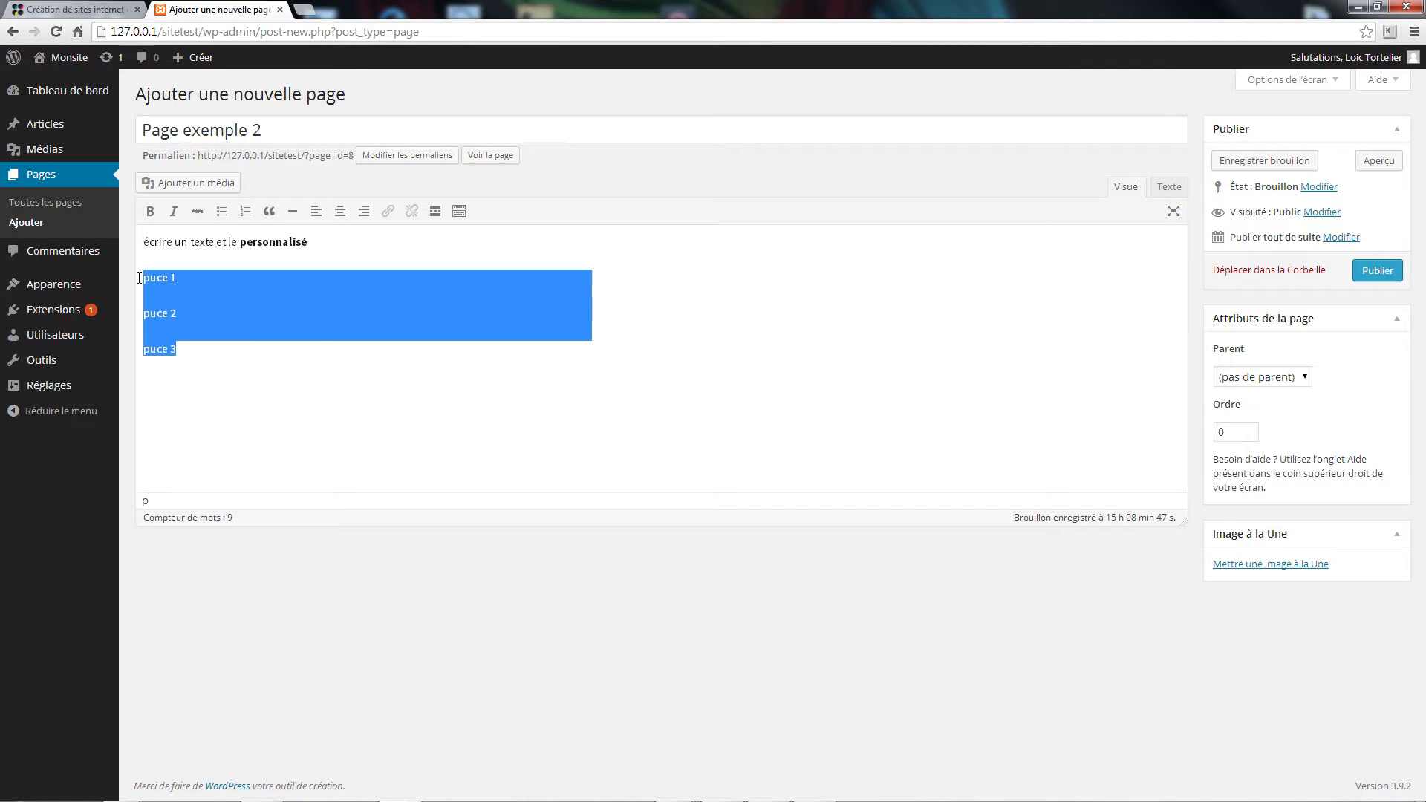
click(167, 280)
click(145, 313)
key(BackSpace)
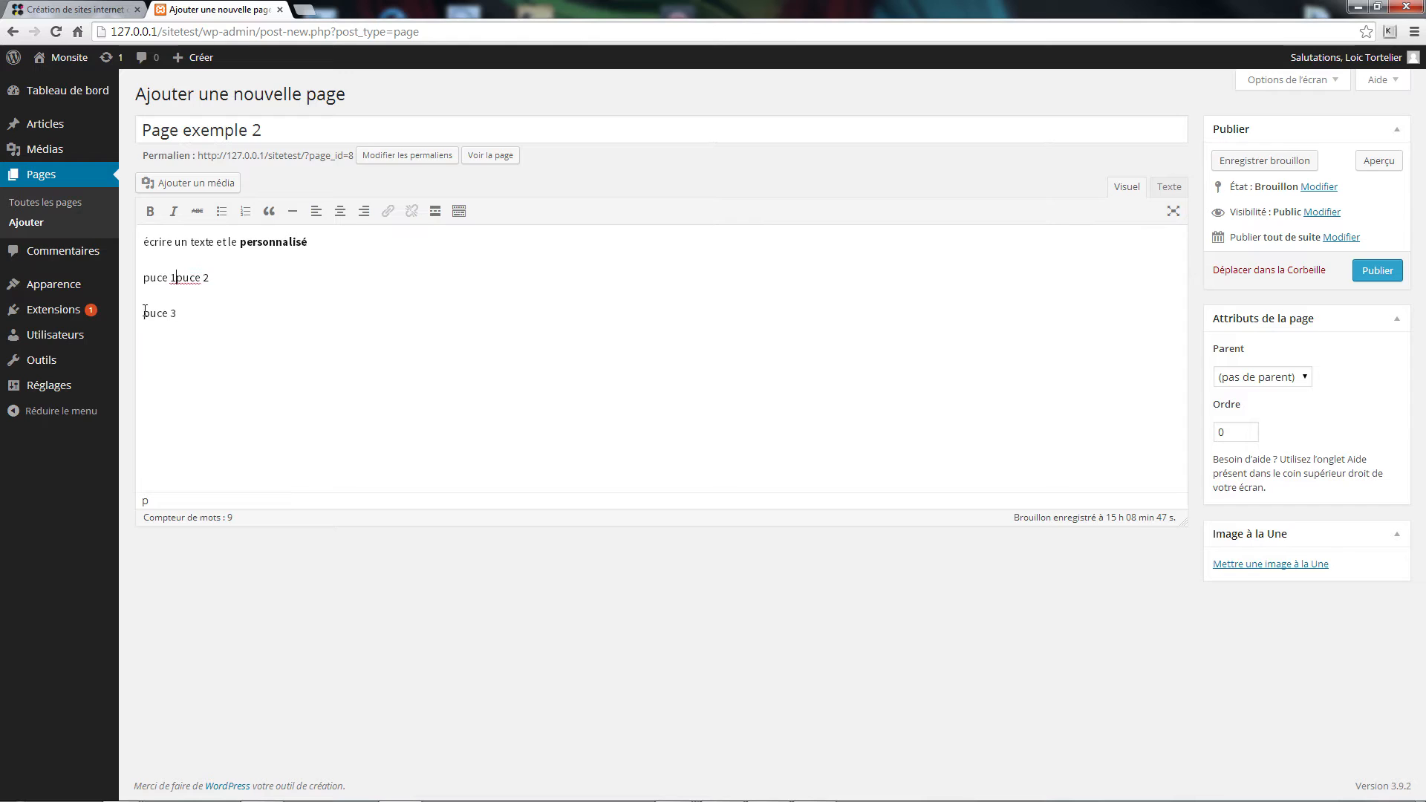
key(BackSpace)
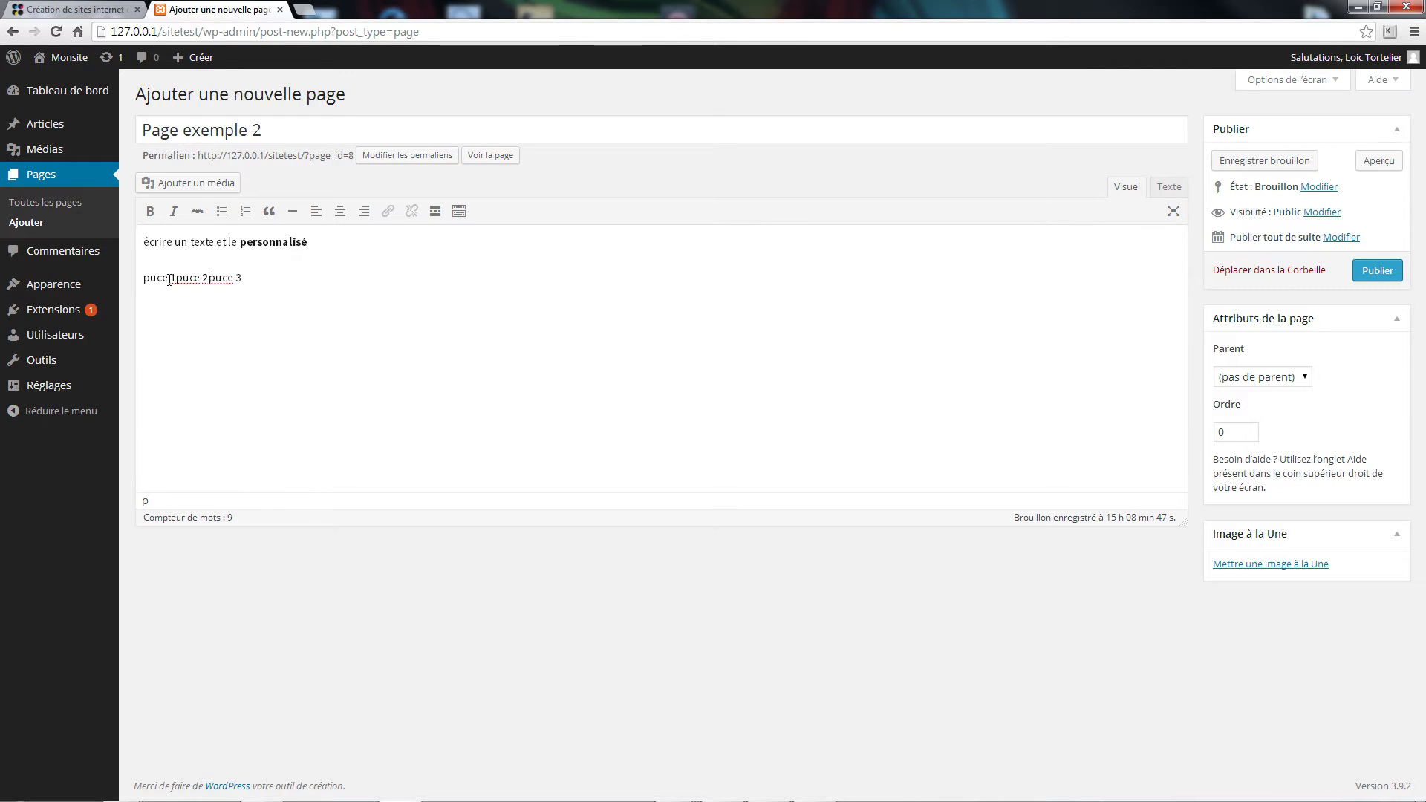
click(211, 278)
click(222, 211)
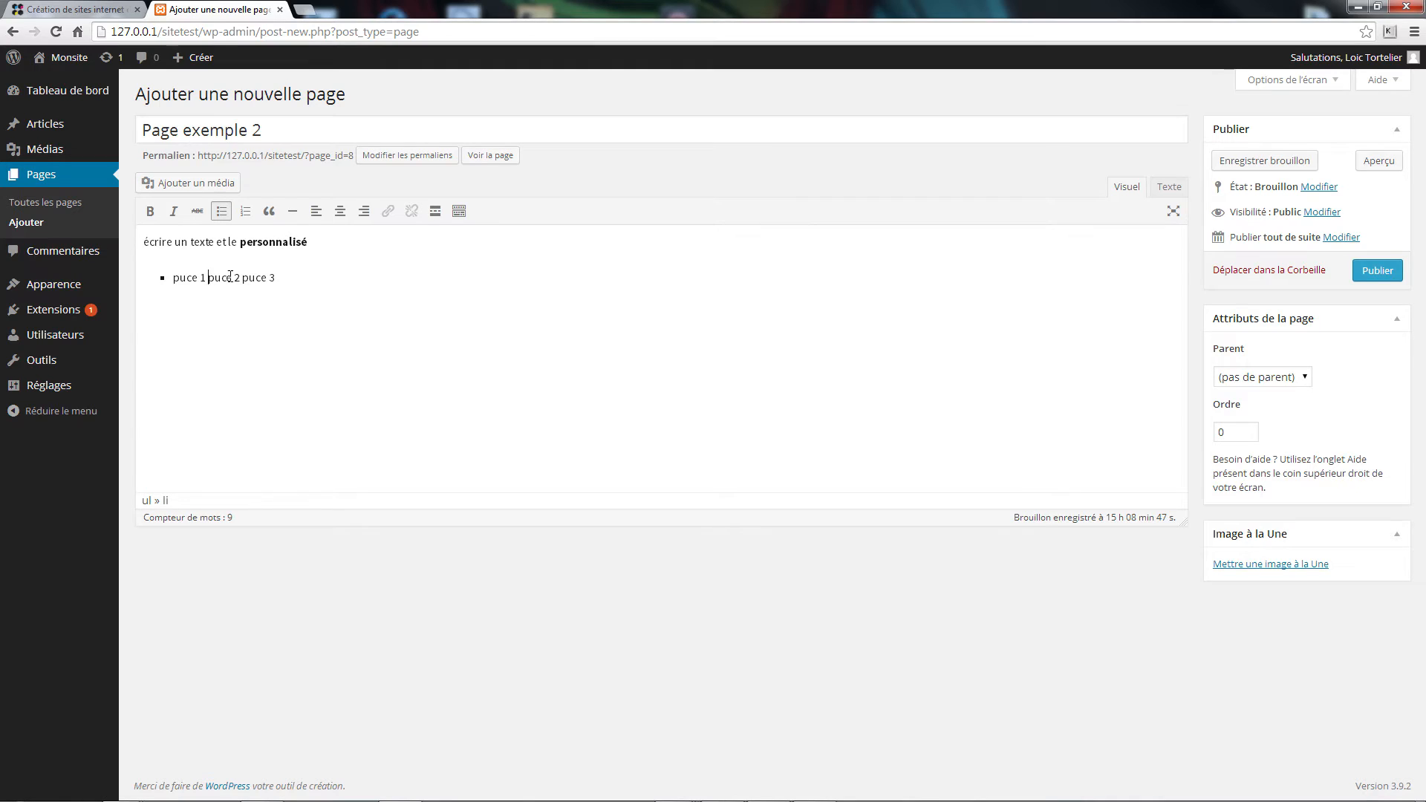
Split the bullet into three items, "puce 1", "puce 2" and "puce 3", and end the list with an empty paragraph
key(Return)
click(208, 297)
key(Return)
key(BackSpace)
key(BackSpace)
key(Return)
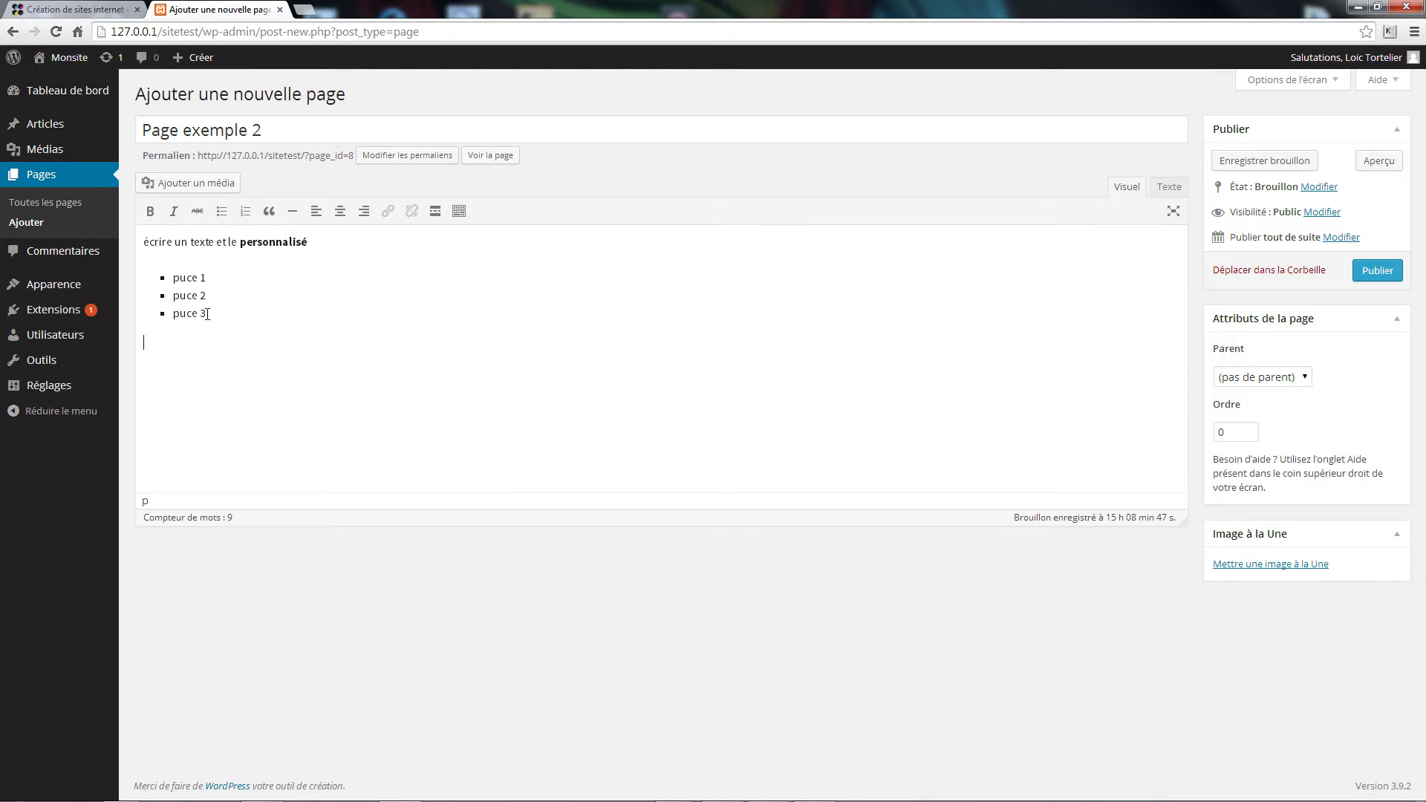
Convert the three bulleted items into a numbered list and leave the list after "puce 3"
drag(207, 314, 160, 277)
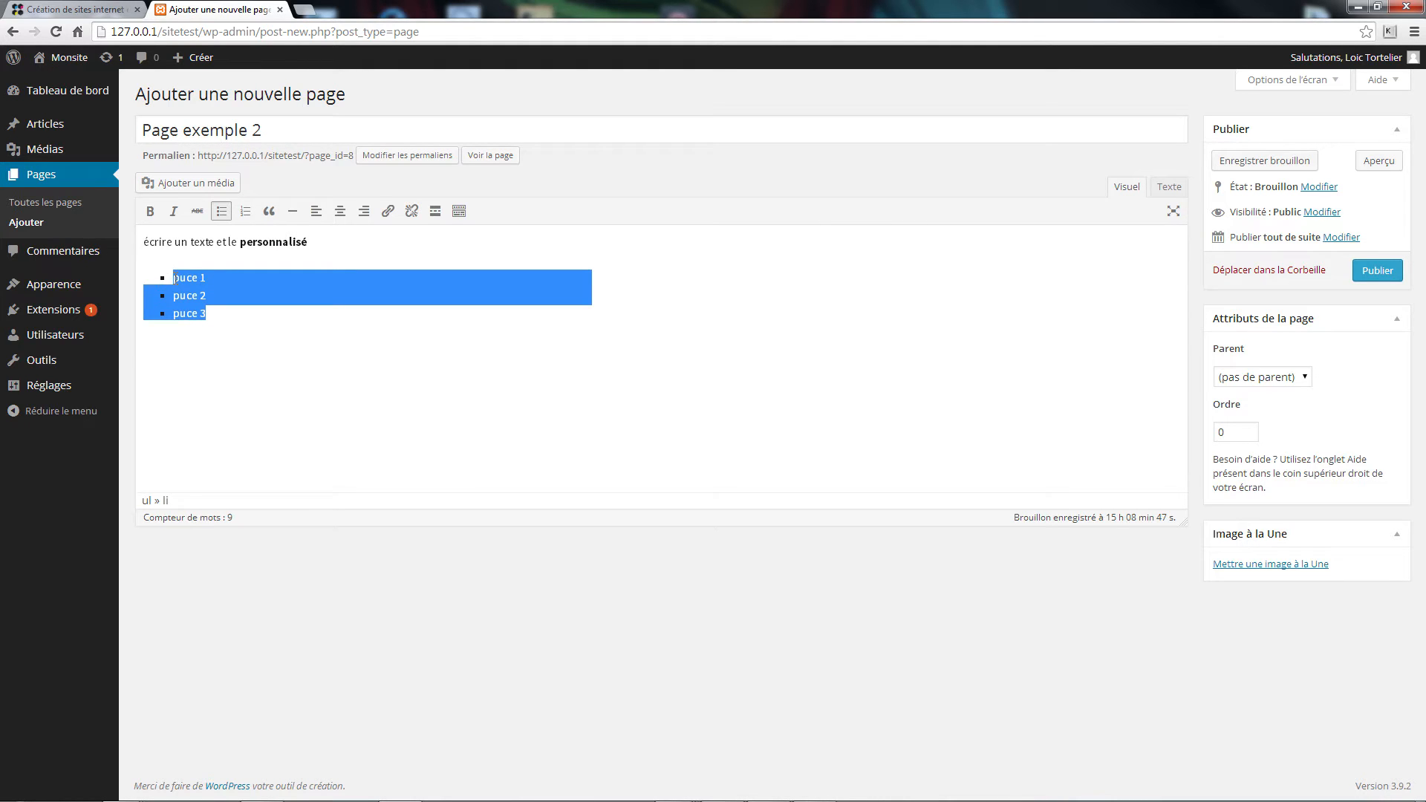
click(245, 211)
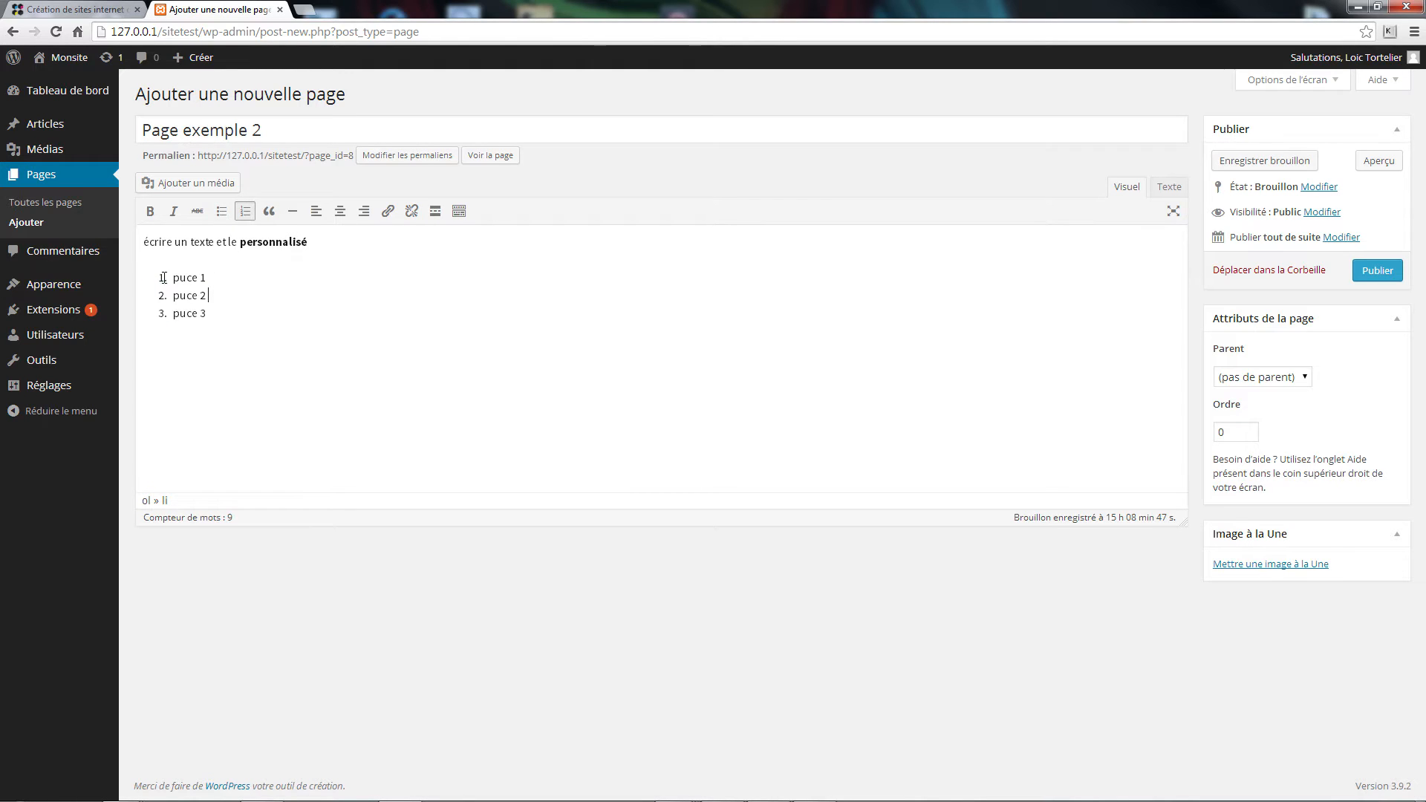
click(221, 312)
key(Return)
key(Return)
Format the sentence "écrire un texte et le personnalisé" as a blockquote
drag(313, 241, 142, 242)
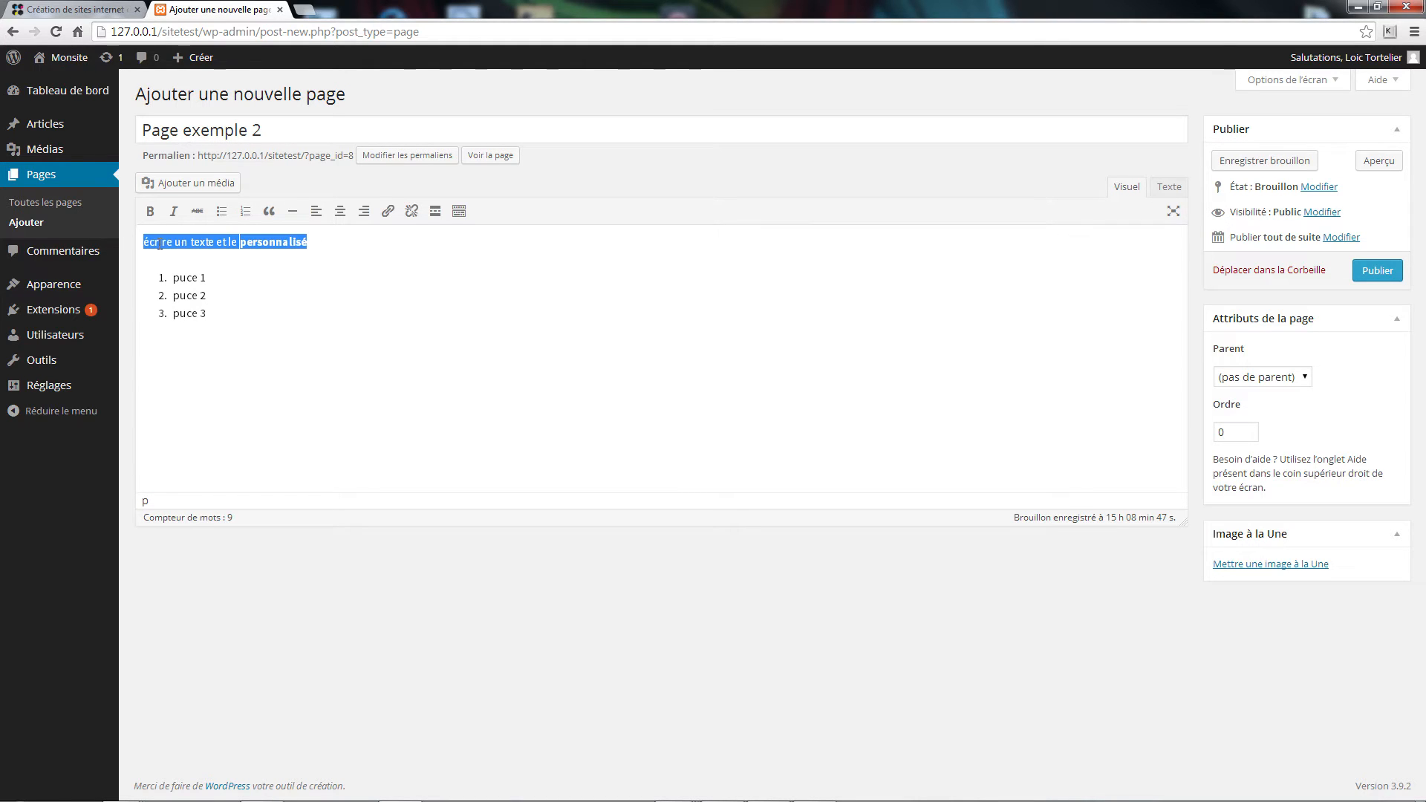
click(269, 213)
click(286, 257)
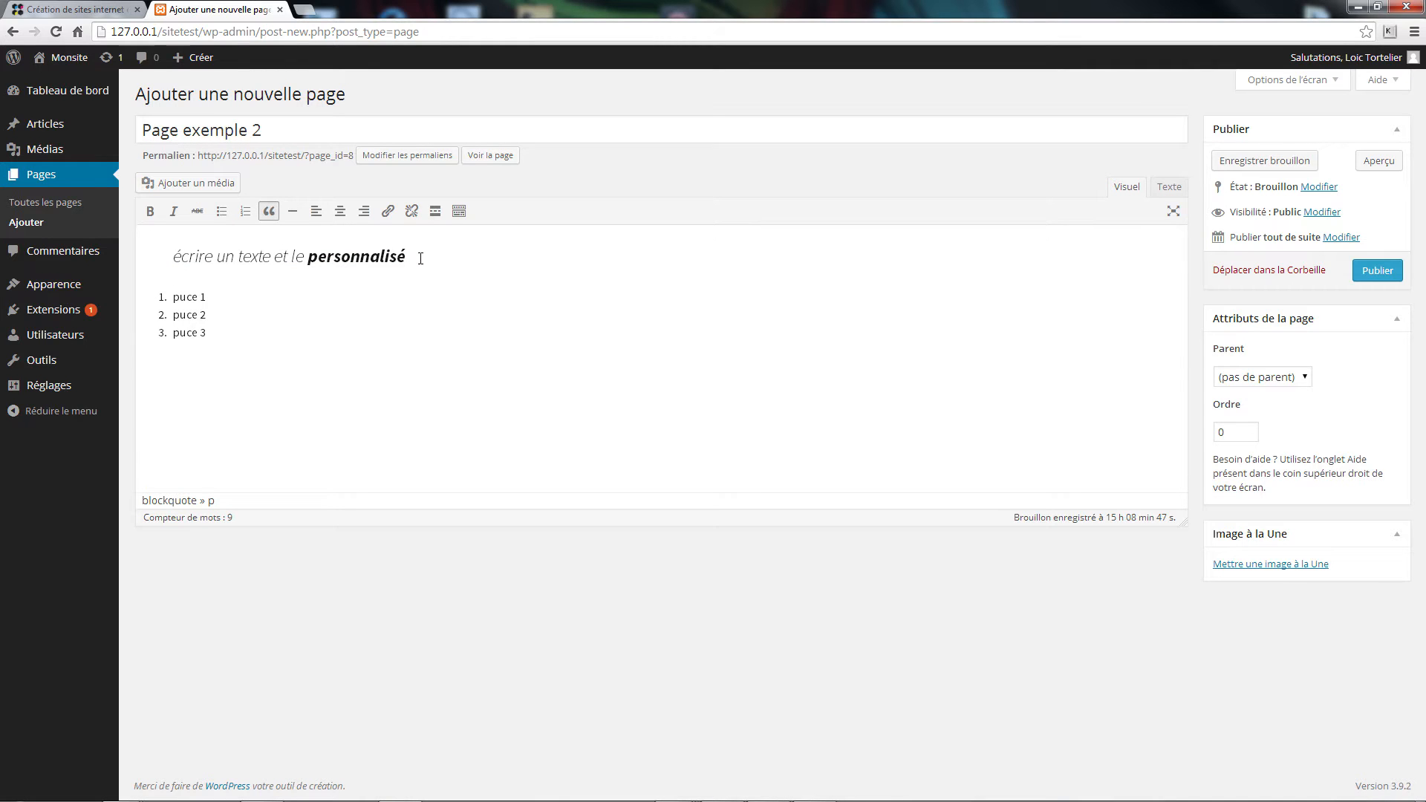
Remove the blockquote formatting from the first sentence of the page body
drag(420, 259, 168, 257)
click(268, 211)
click(281, 233)
click(311, 239)
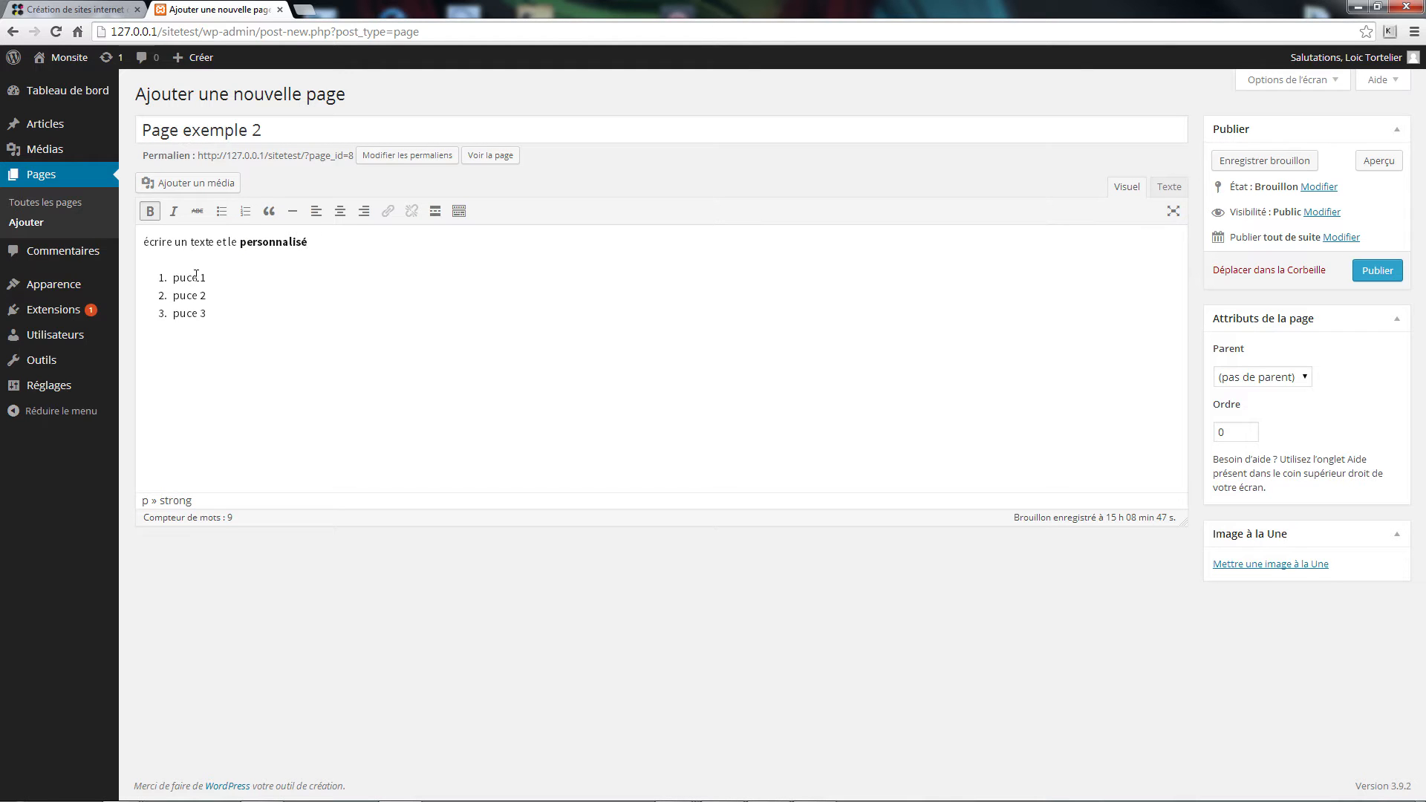
Try centred and right alignment on the first sentence of the page body and return it to left alignment
click(340, 213)
click(363, 212)
click(316, 213)
Display the second row of formatting options in the visual editor
click(462, 214)
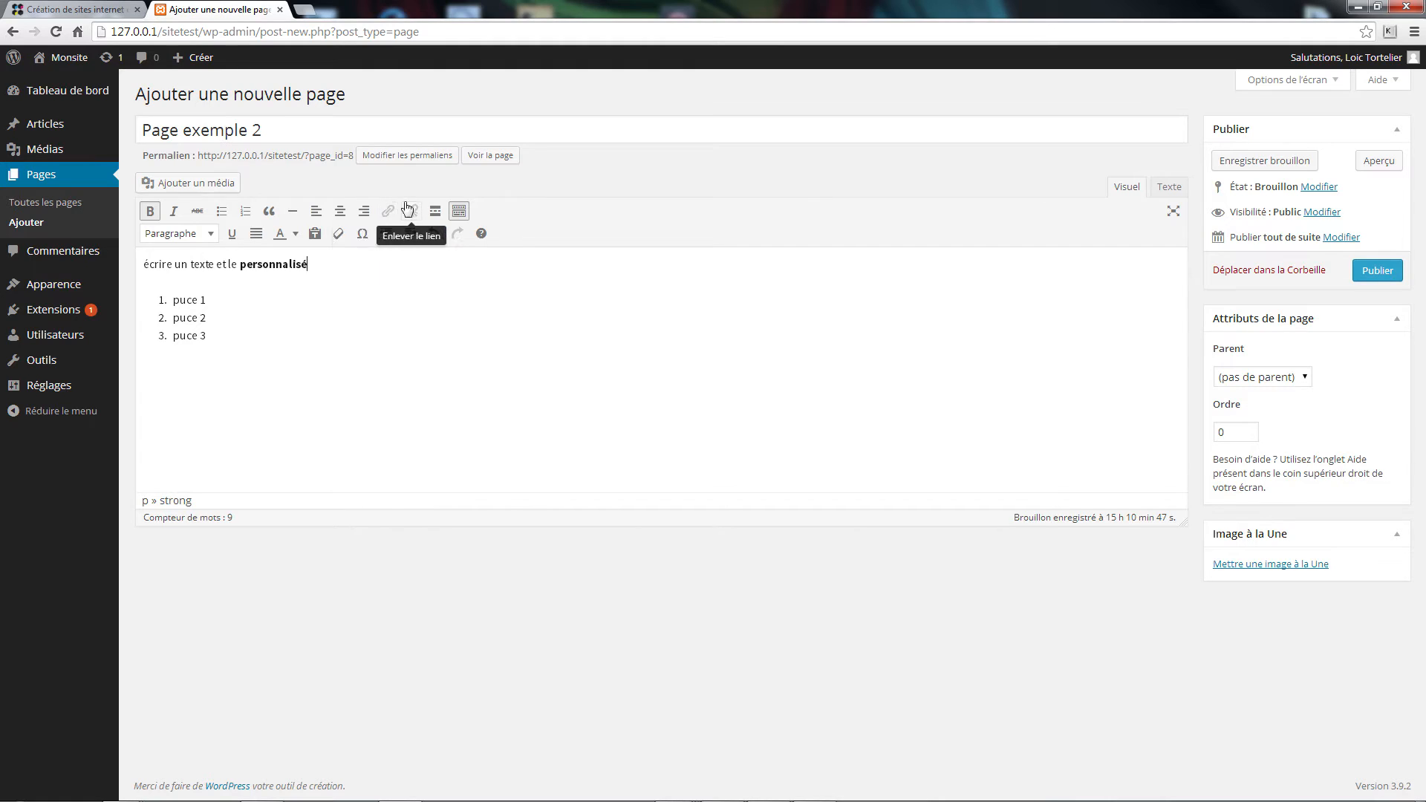
key(Down)
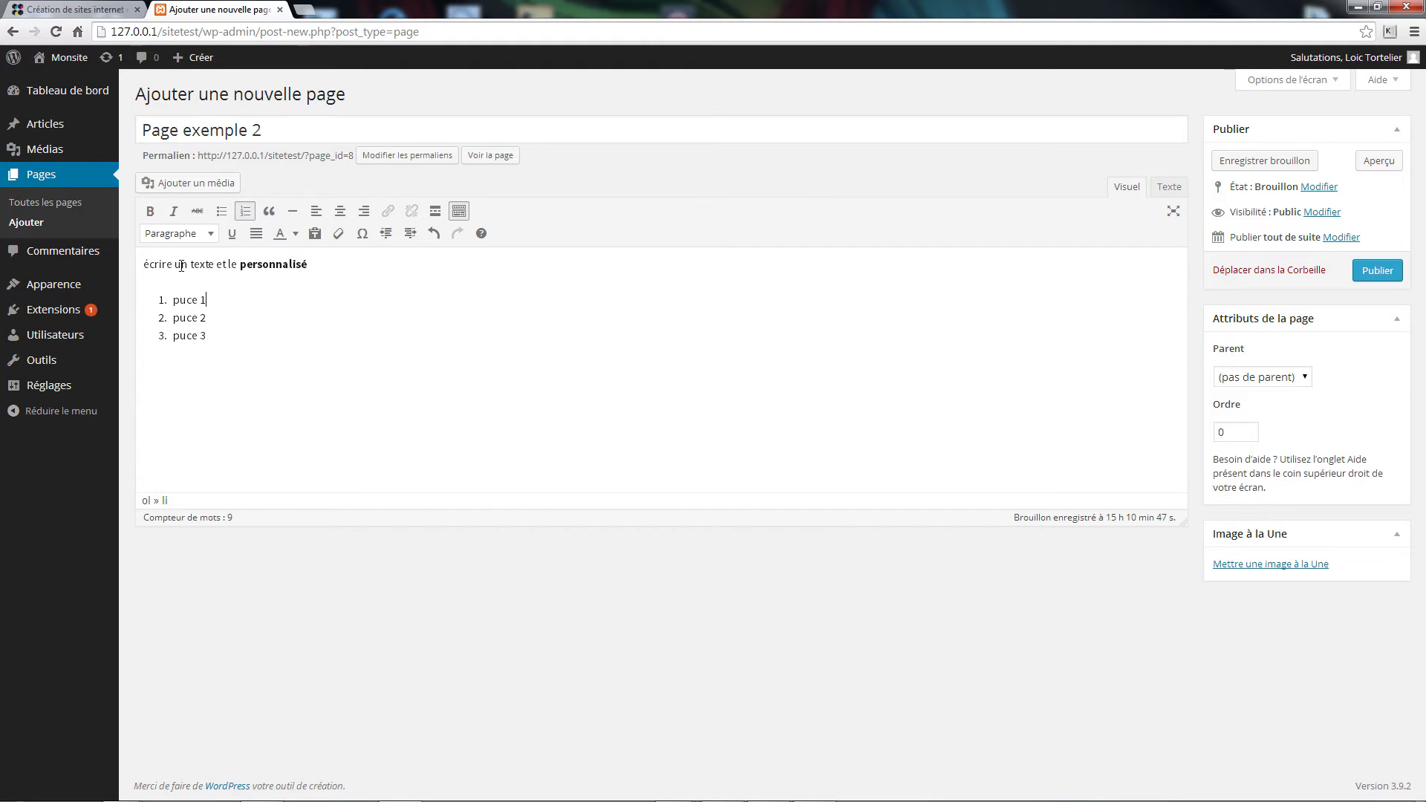
Link the word "personnalisé" to the site's existing page "Page exemple"
drag(241, 265, 309, 265)
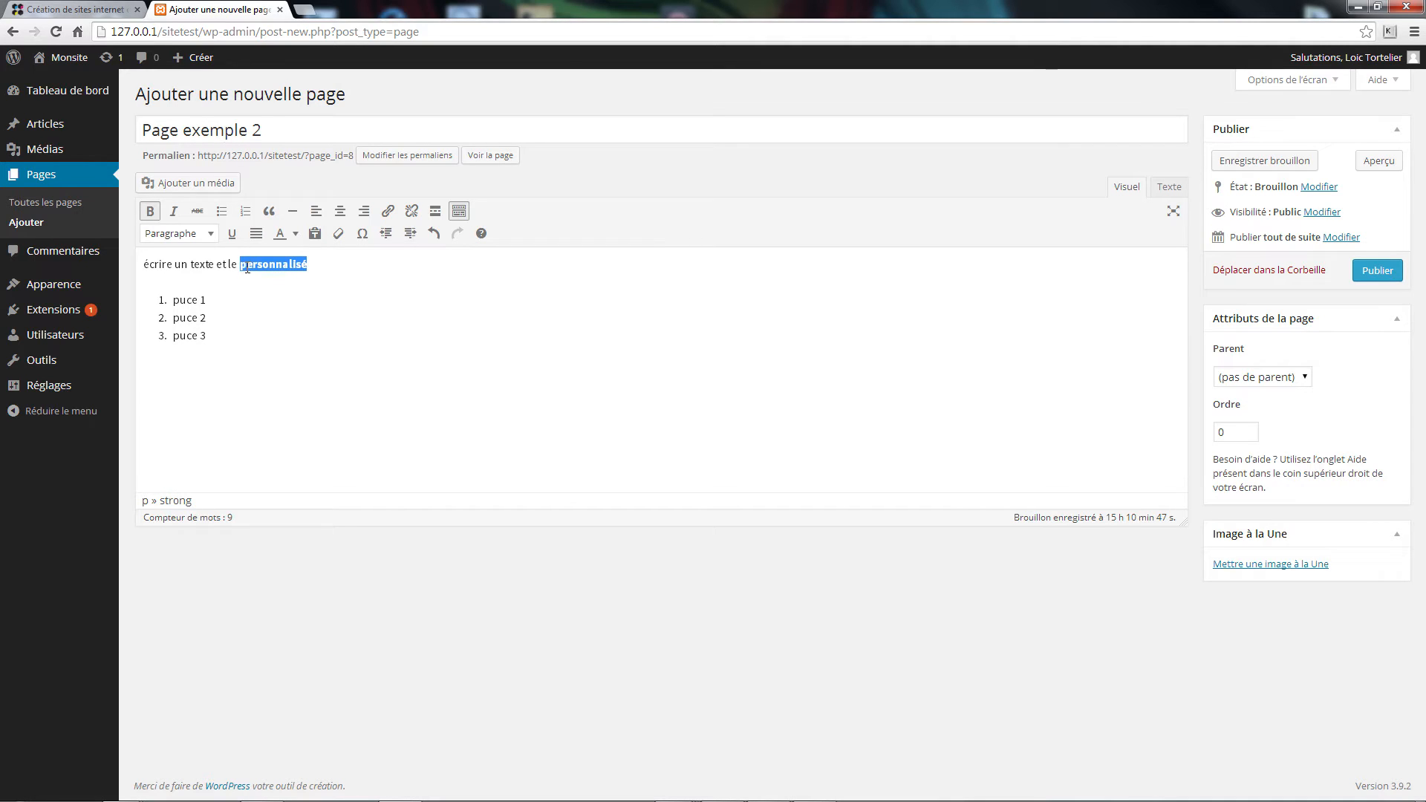
click(389, 211)
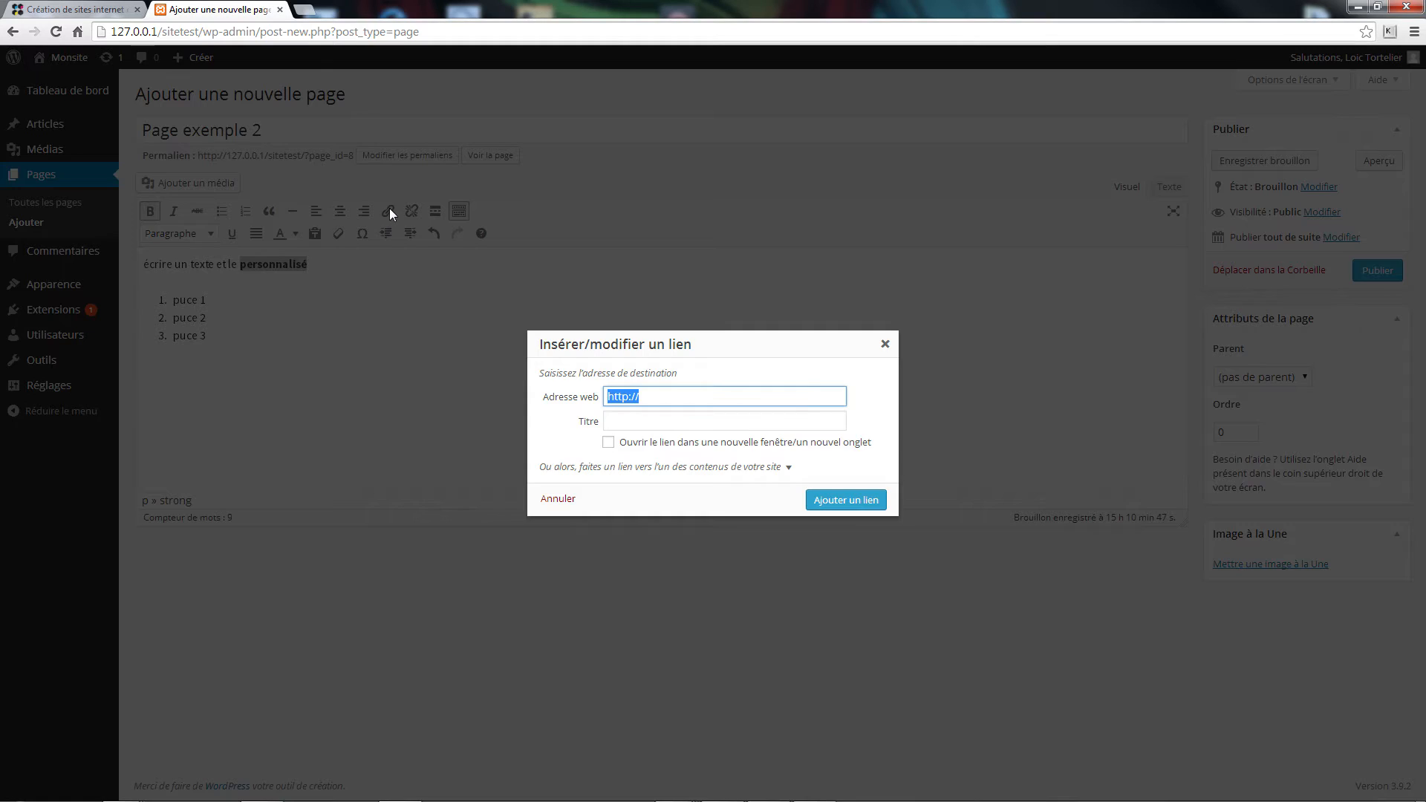
click(651, 402)
click(788, 468)
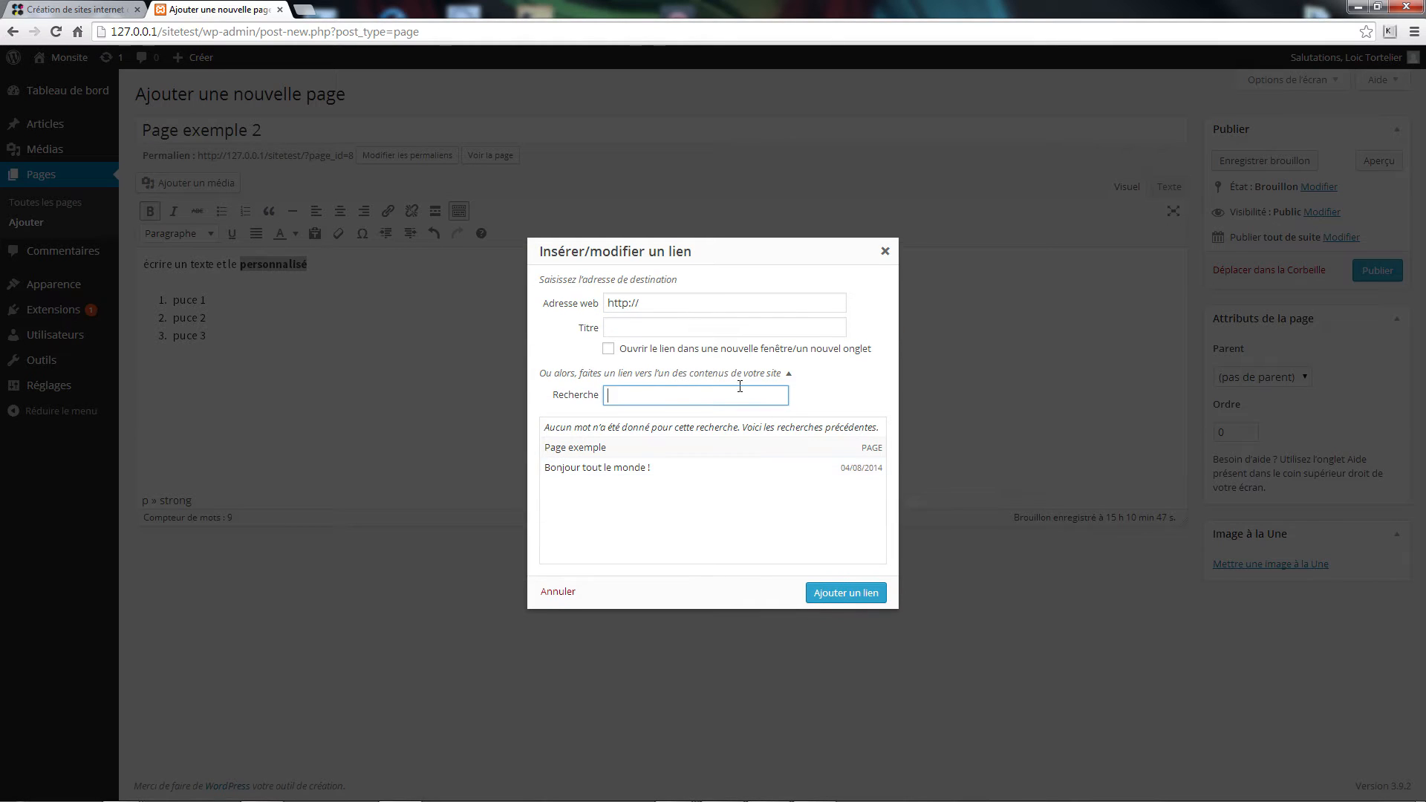
click(590, 450)
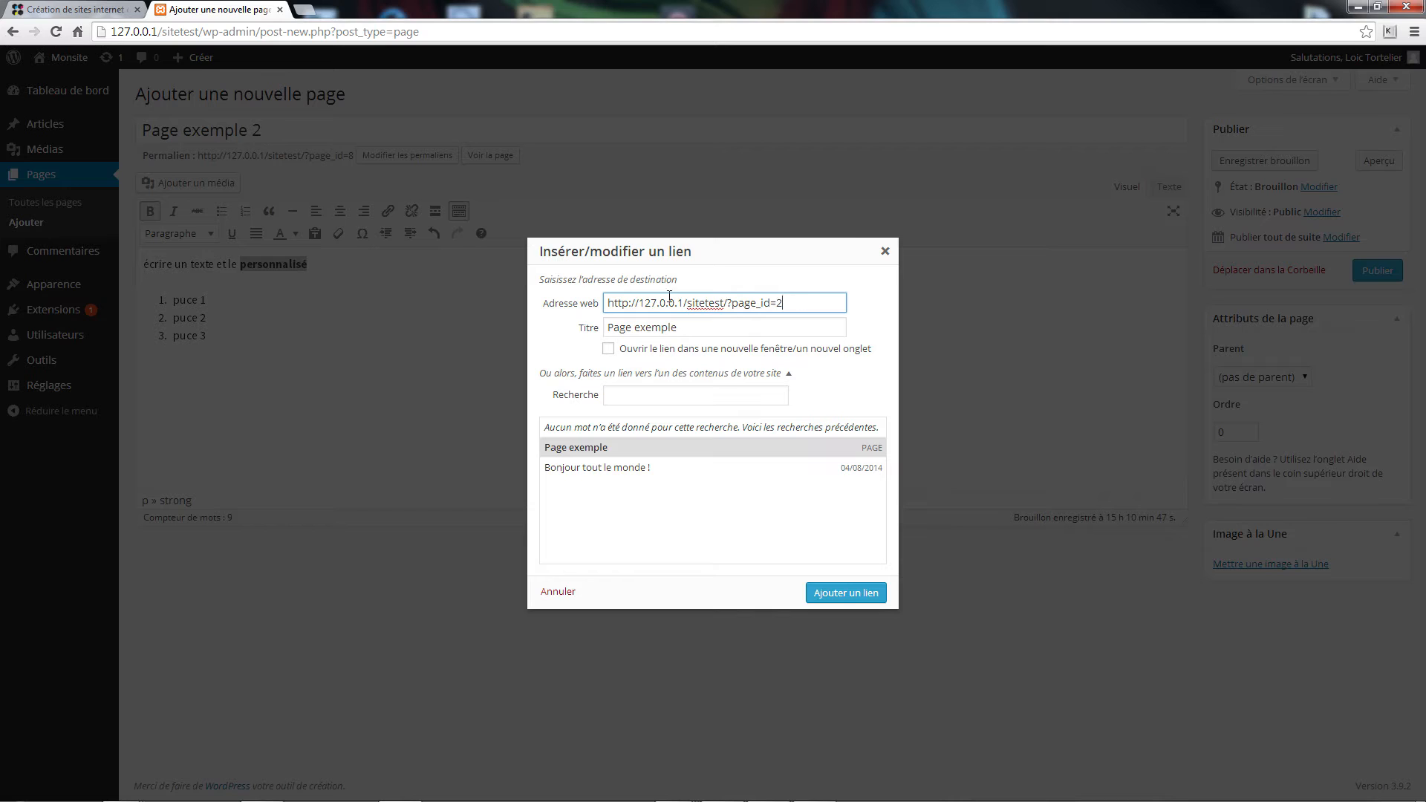
click(607, 469)
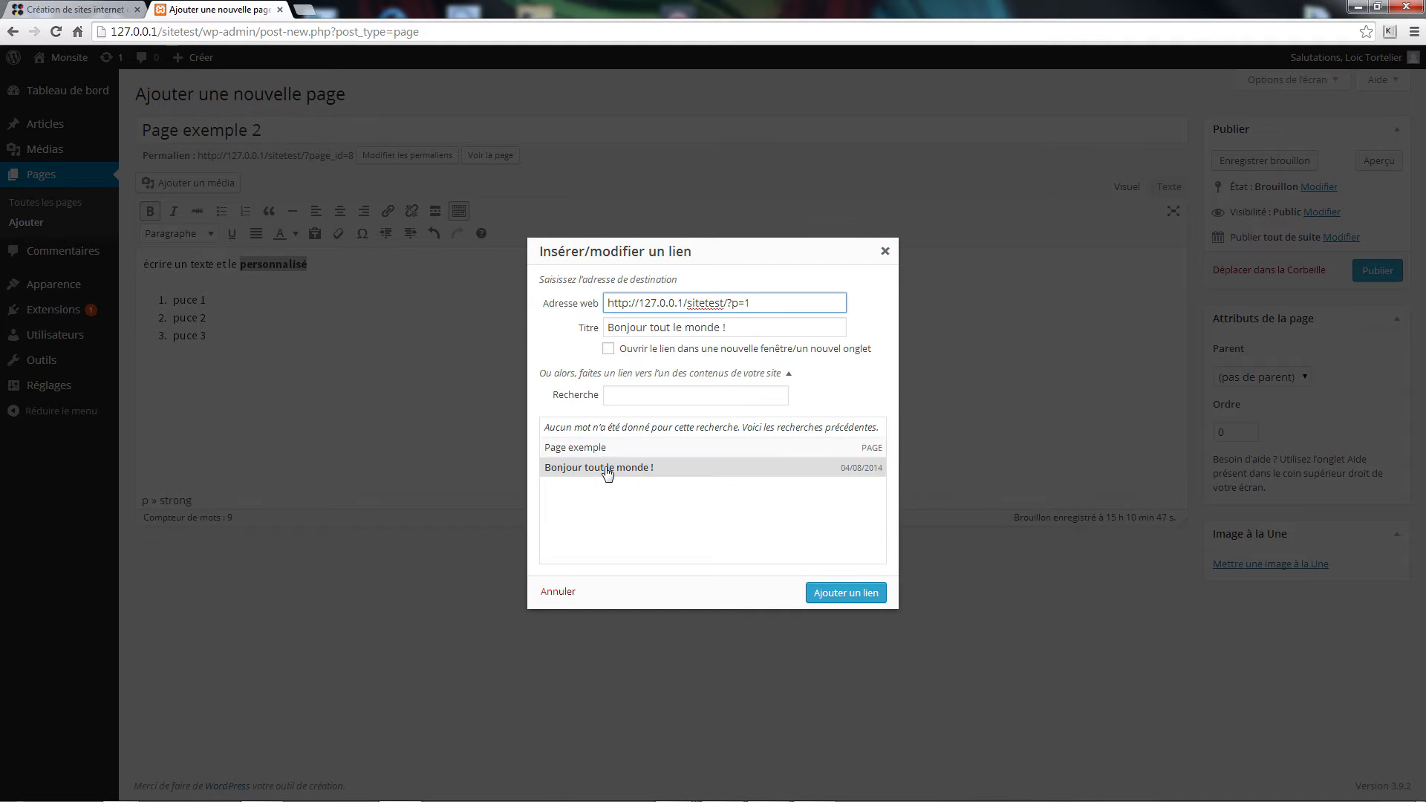
click(589, 450)
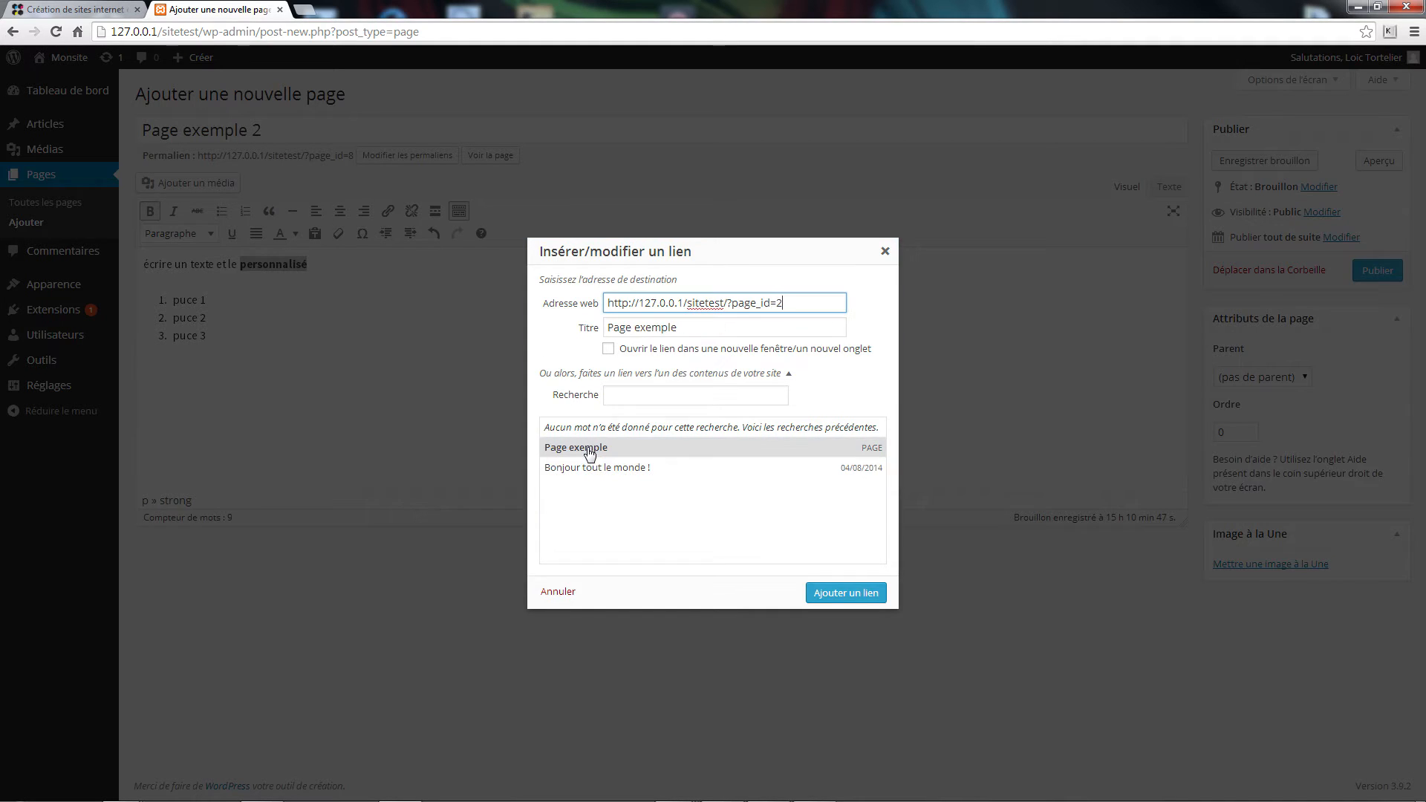
click(835, 597)
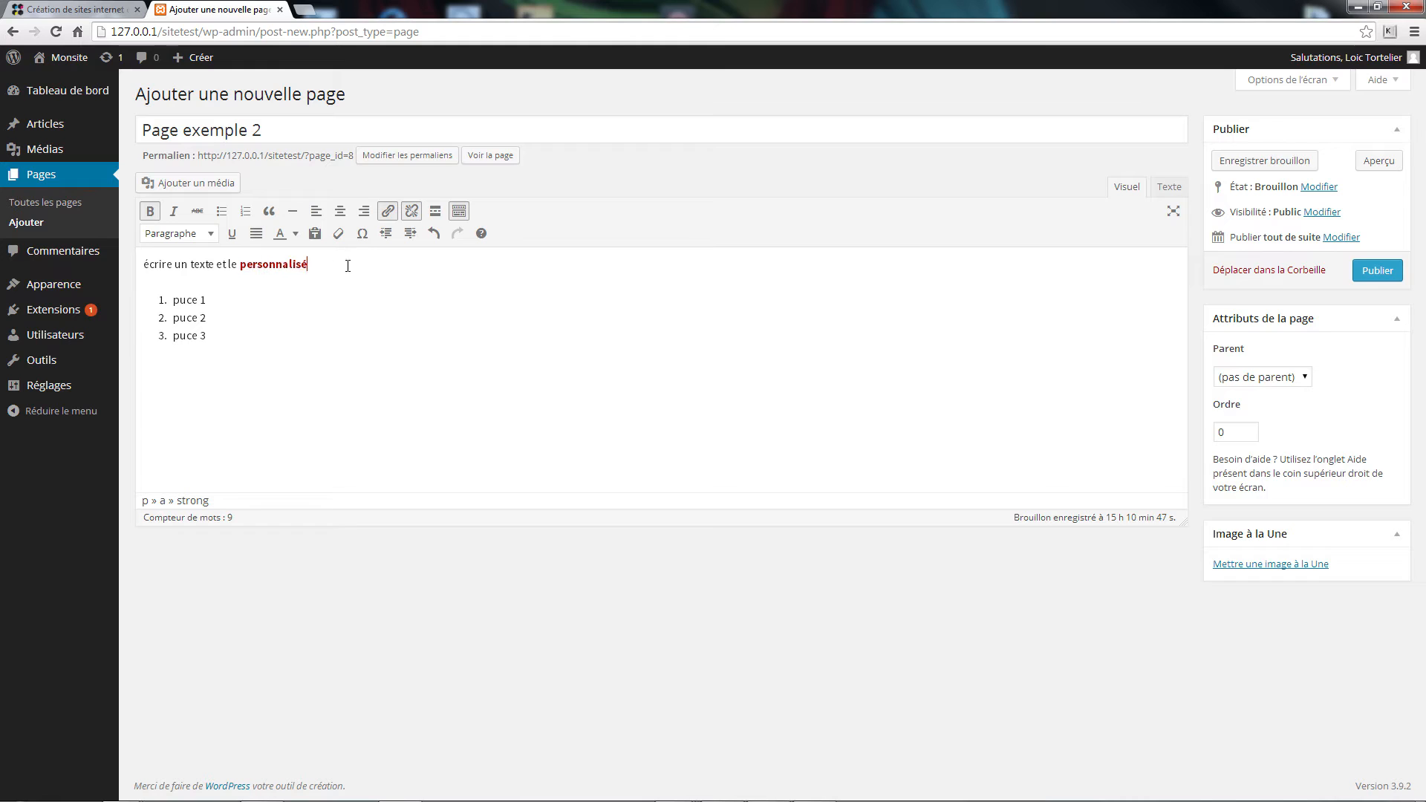
click(271, 346)
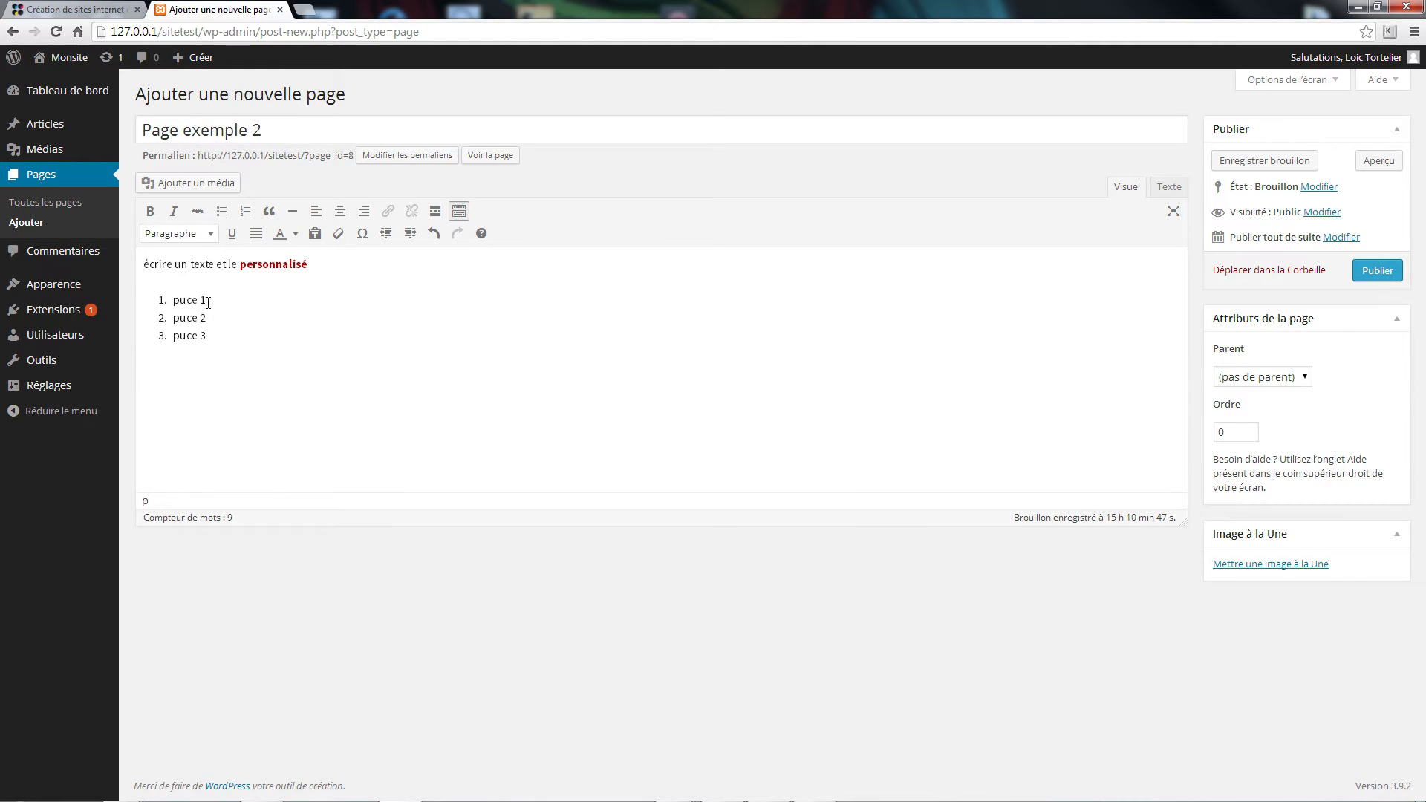
drag(307, 265, 145, 264)
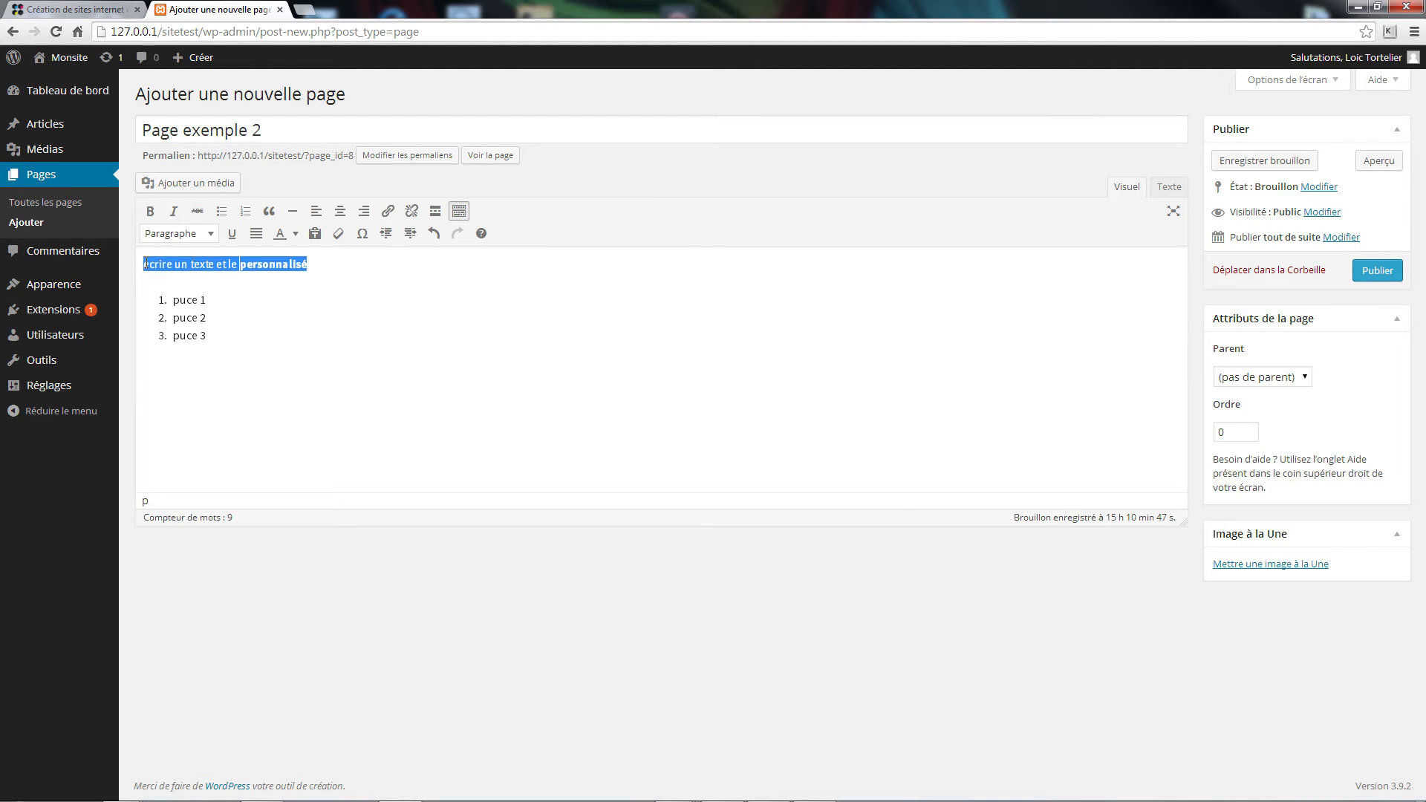
click(182, 234)
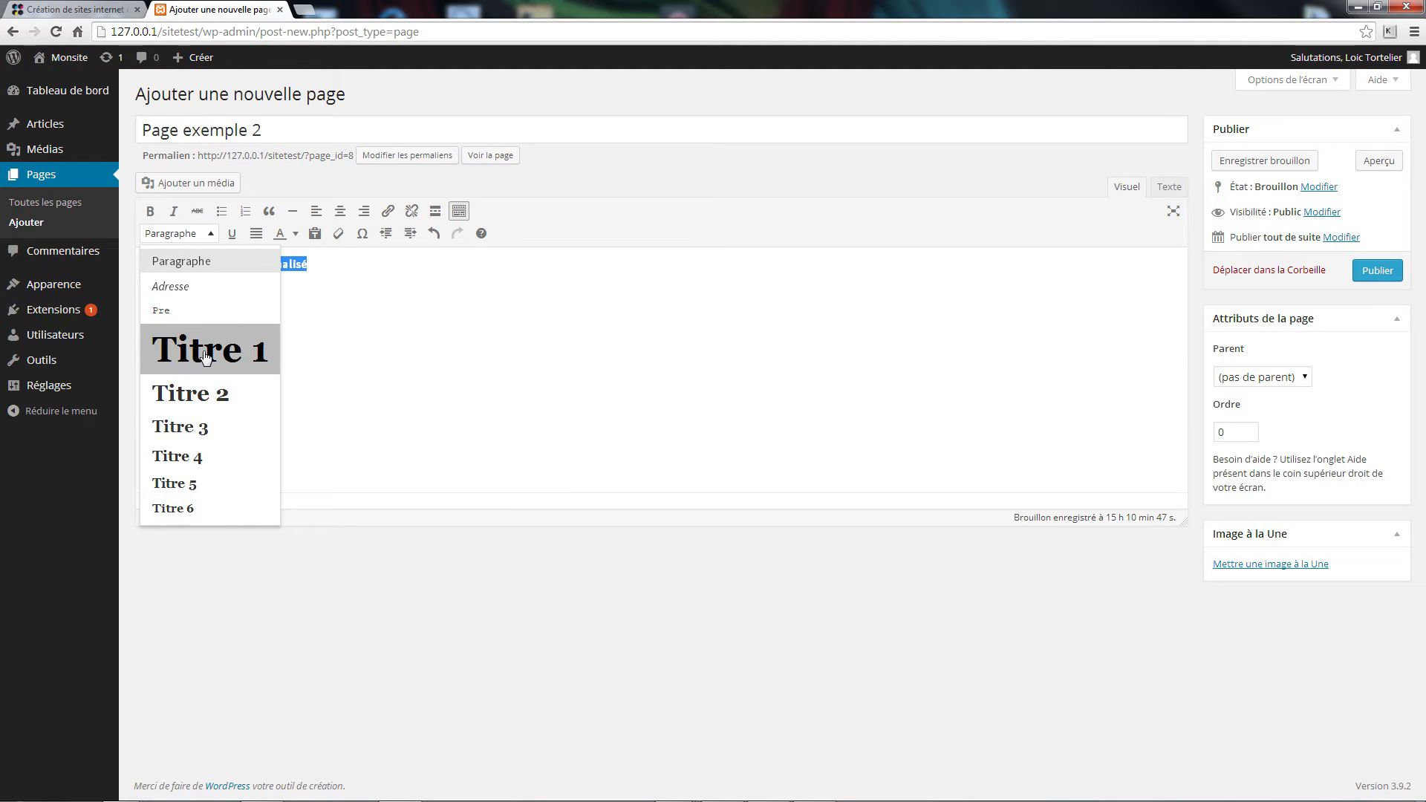
click(424, 350)
drag(274, 127, 141, 127)
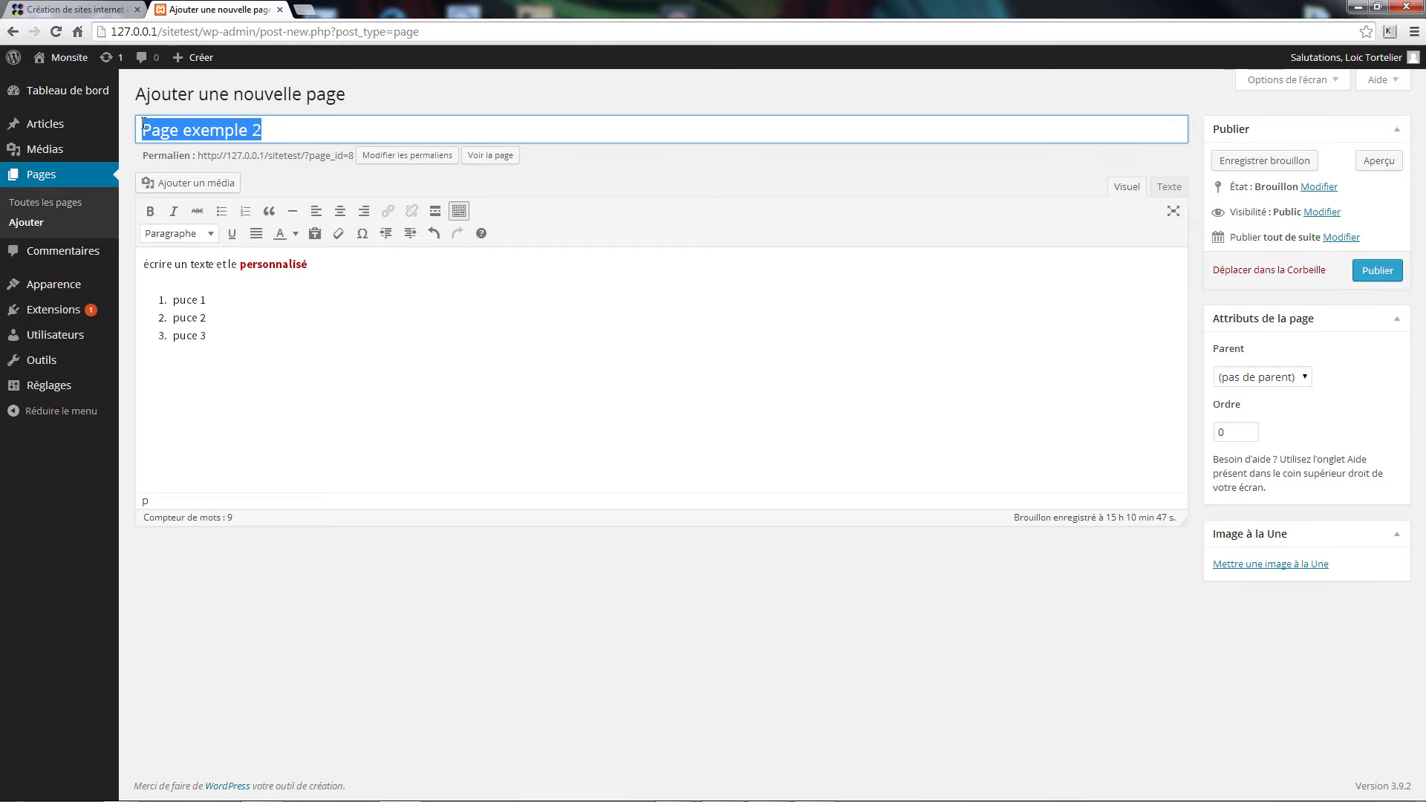
click(211, 235)
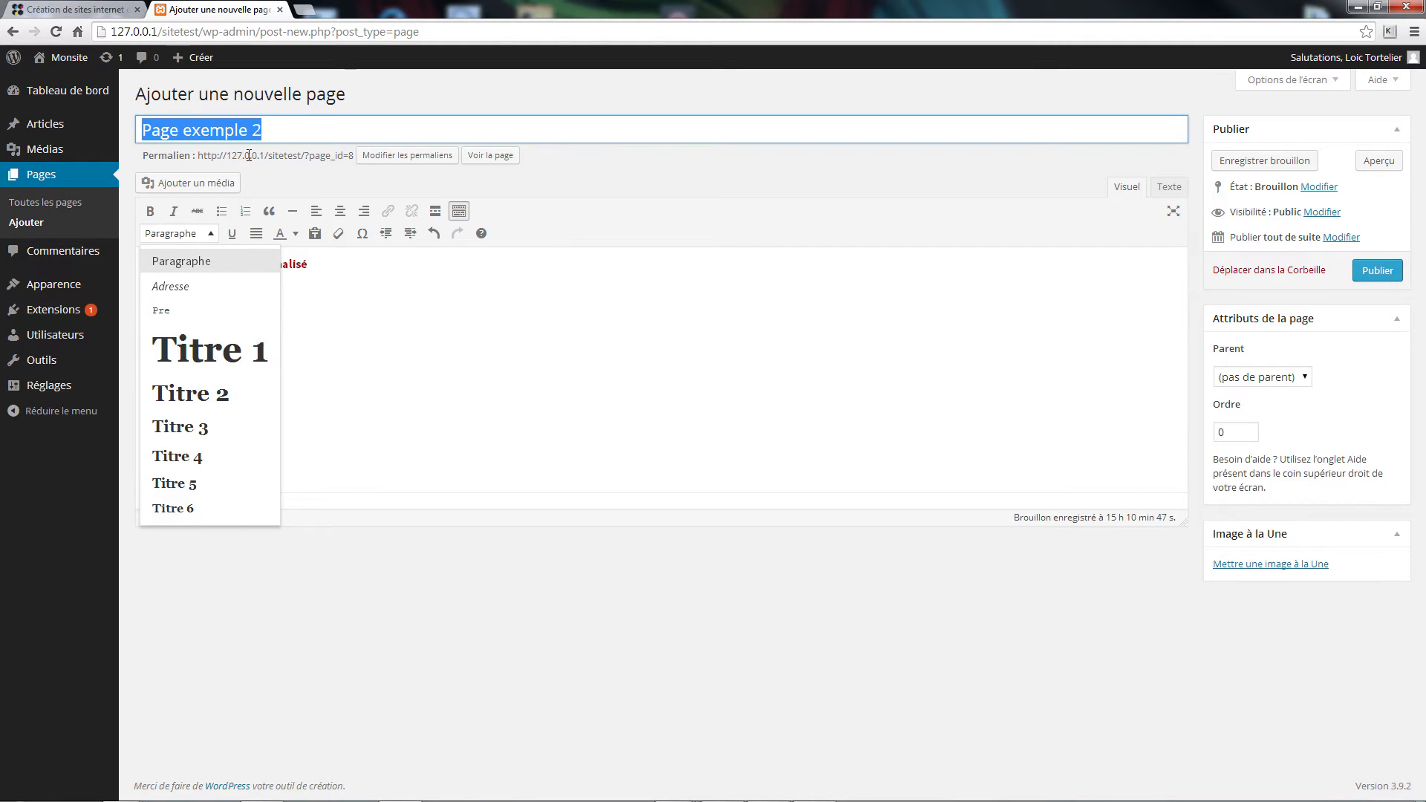
click(280, 133)
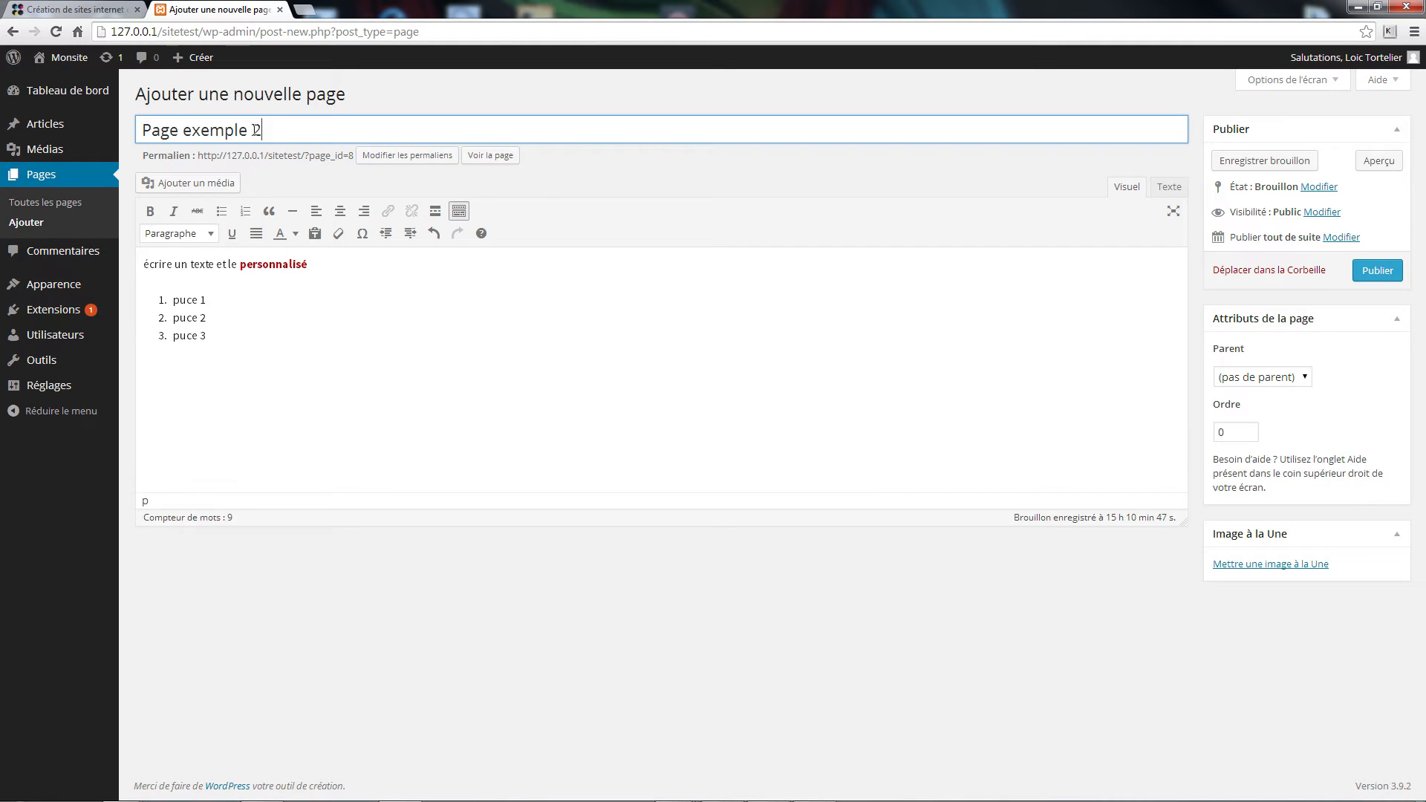
click(213, 234)
click(214, 235)
Apply the "Titre 2" heading format to the sentence "écrire un texte et le personnalisé"
drag(308, 264, 143, 264)
click(199, 234)
click(207, 392)
click(414, 286)
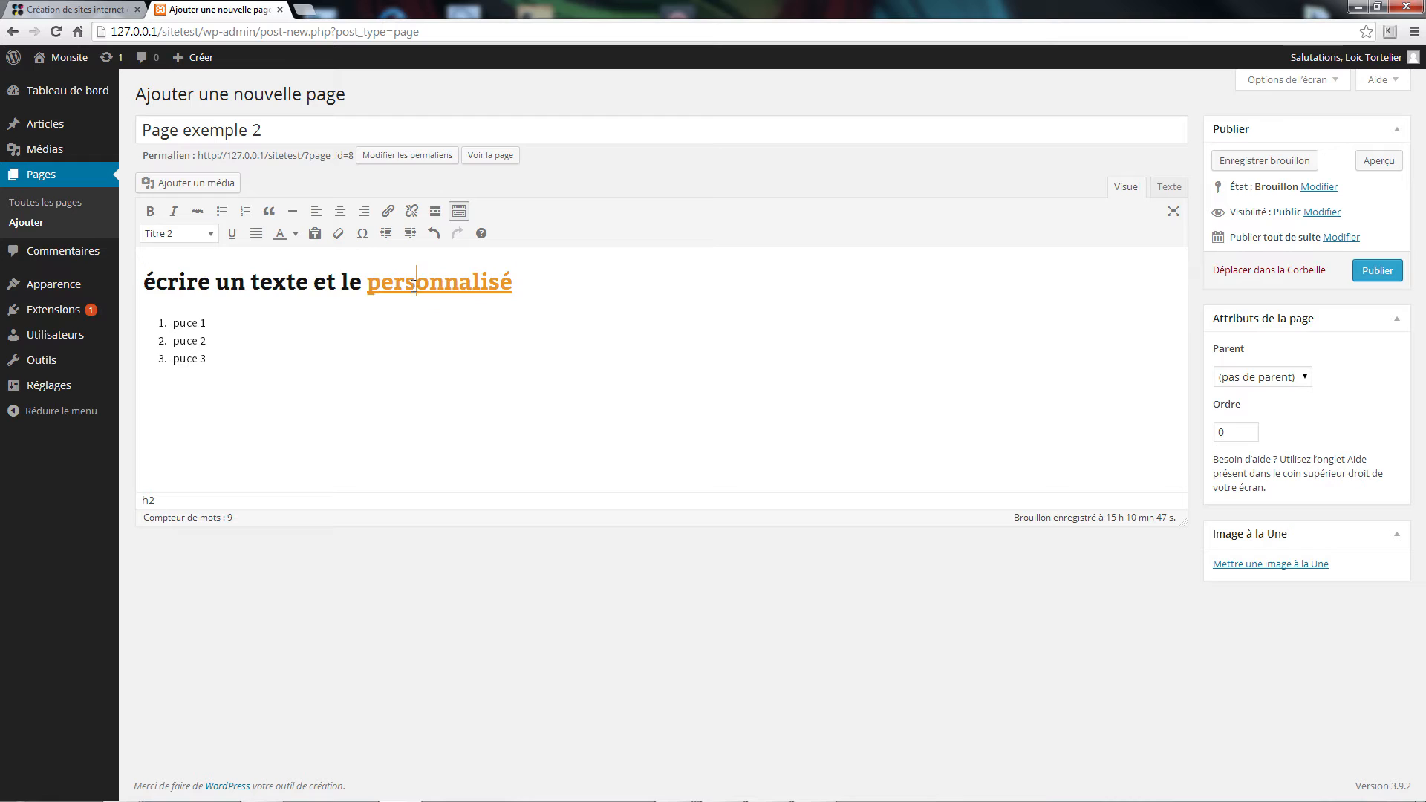
Add the line "ajouter un texte en dessous" below the heading, formatted as "Paragraphe"
click(543, 278)
key(Return)
text(aj)
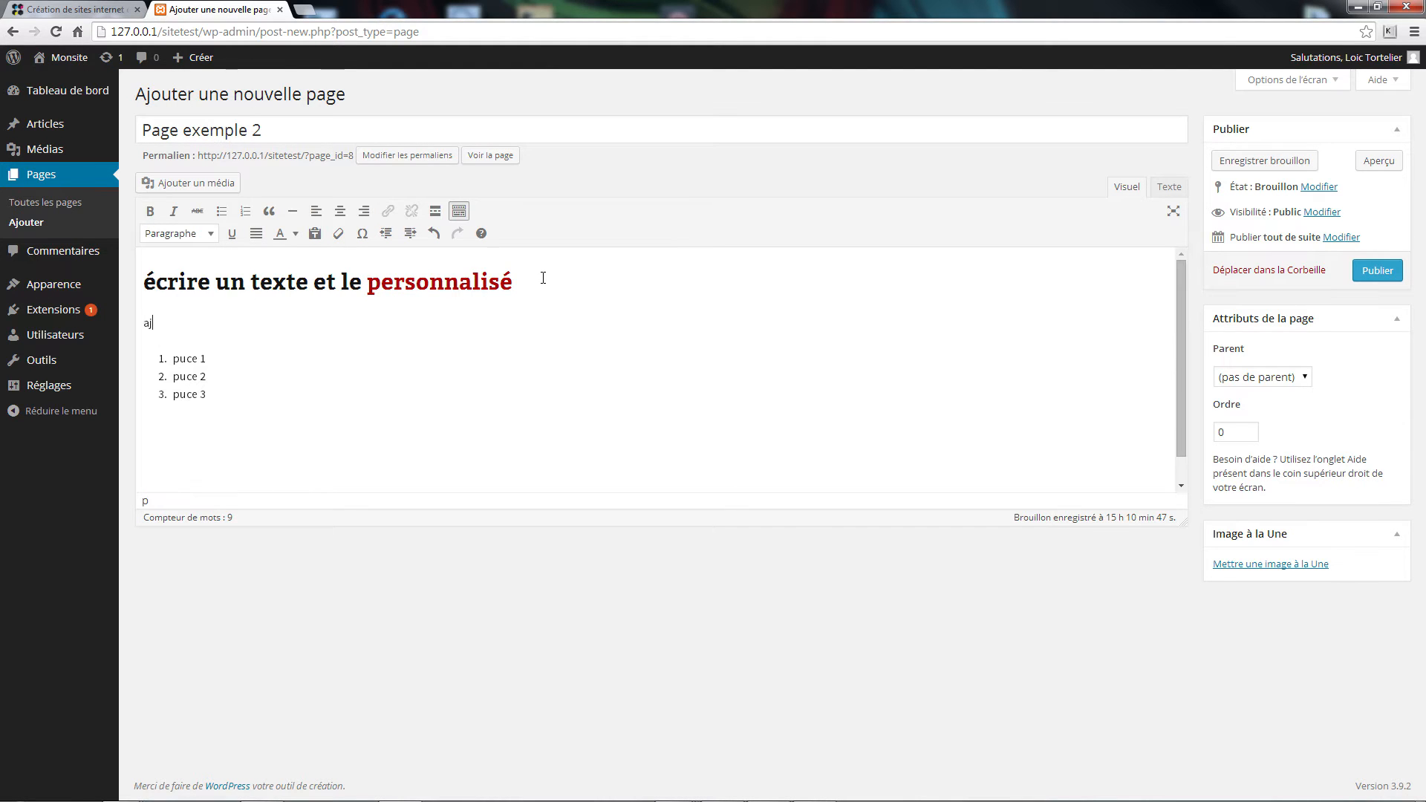
text(outer un texte en dessous)
drag(285, 329, 142, 325)
click(191, 235)
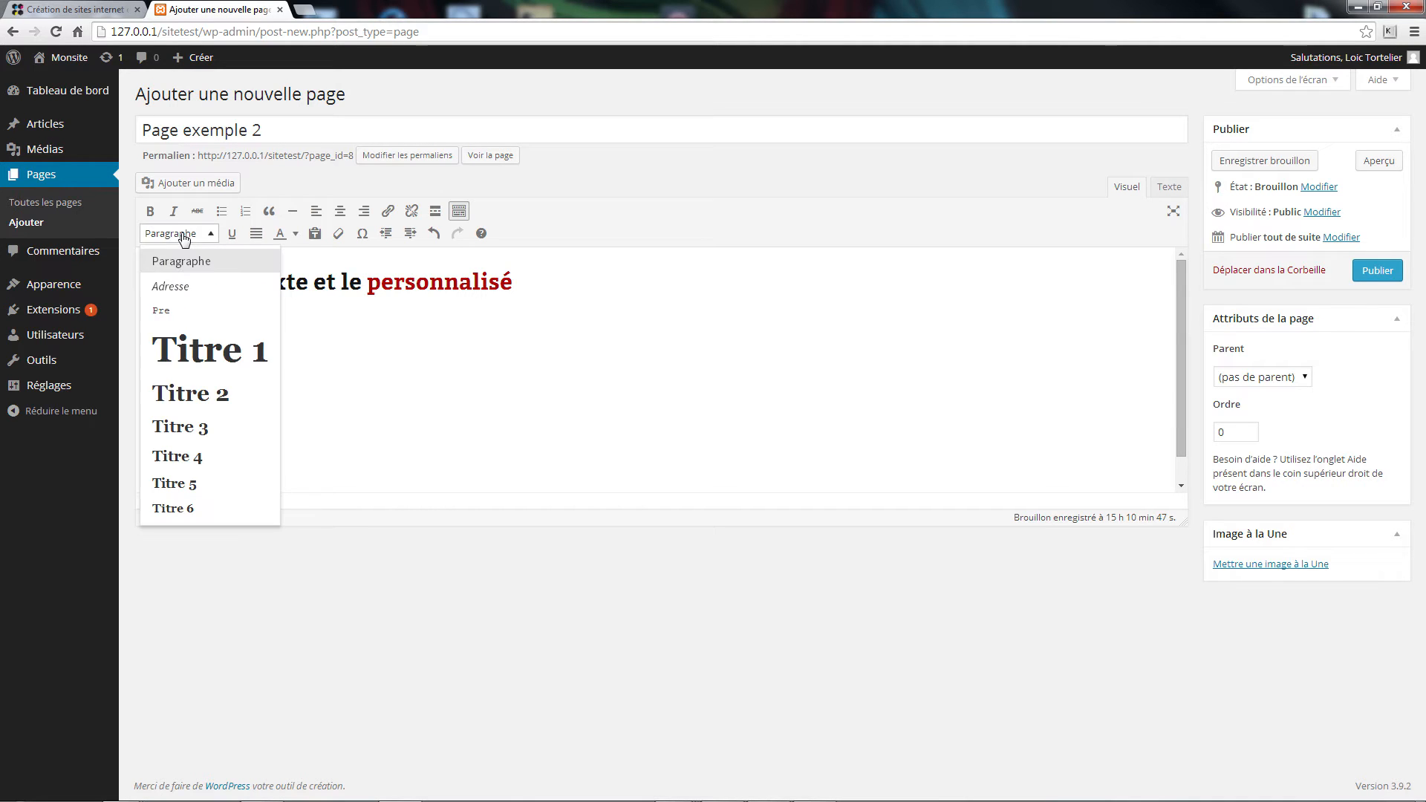
click(181, 260)
click(286, 322)
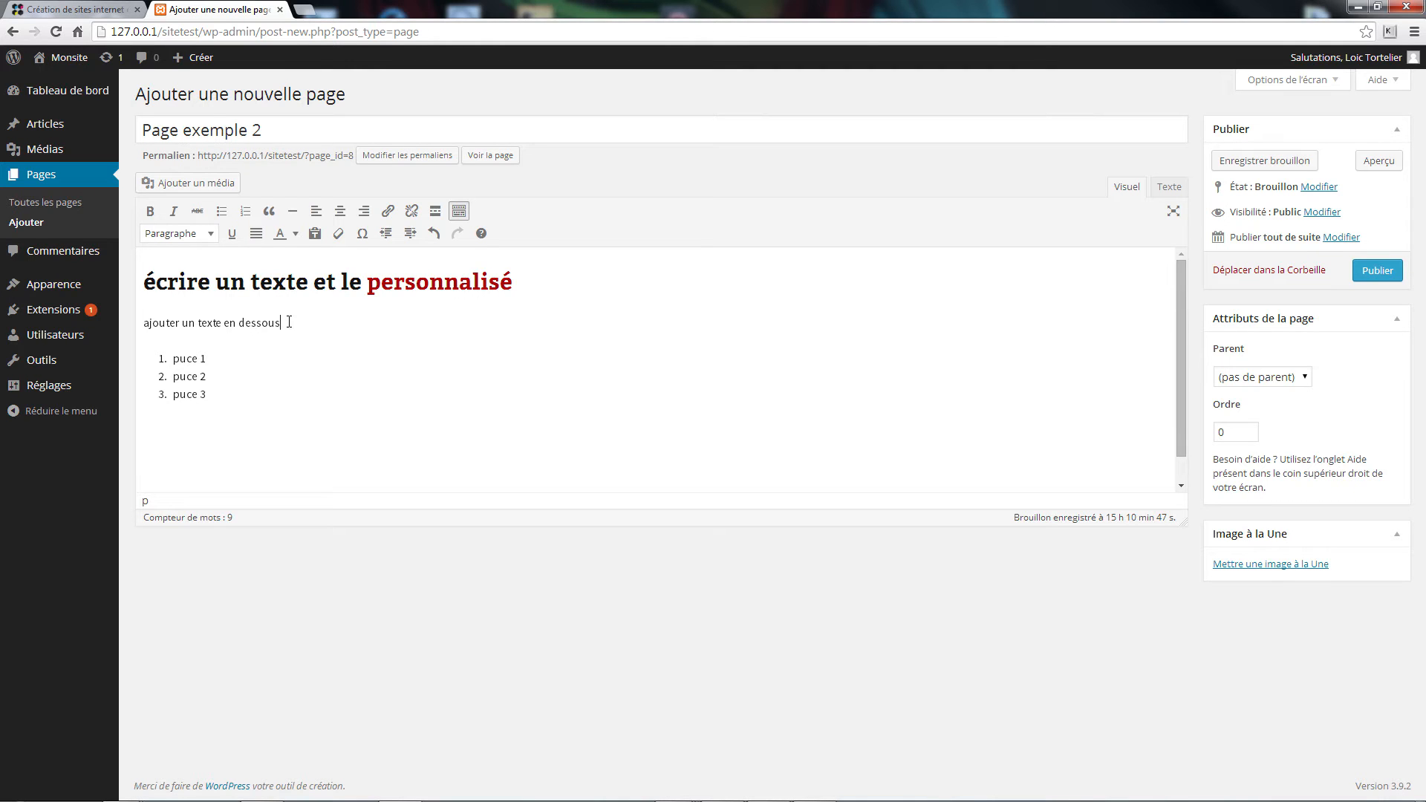
Add an empty paragraph above the numbered list and upload icone-responsive-web-design.png as a media file to insert
key(Return)
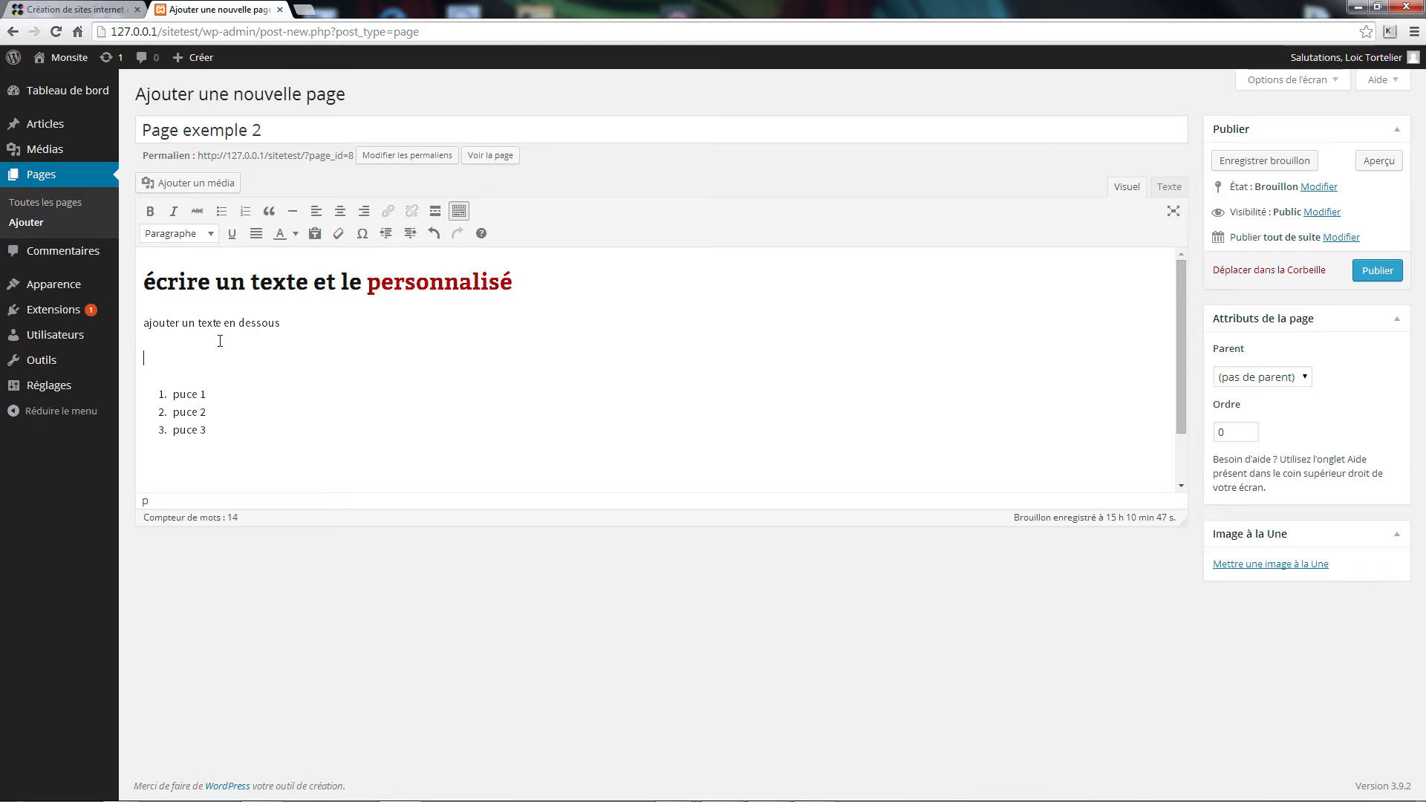
click(187, 185)
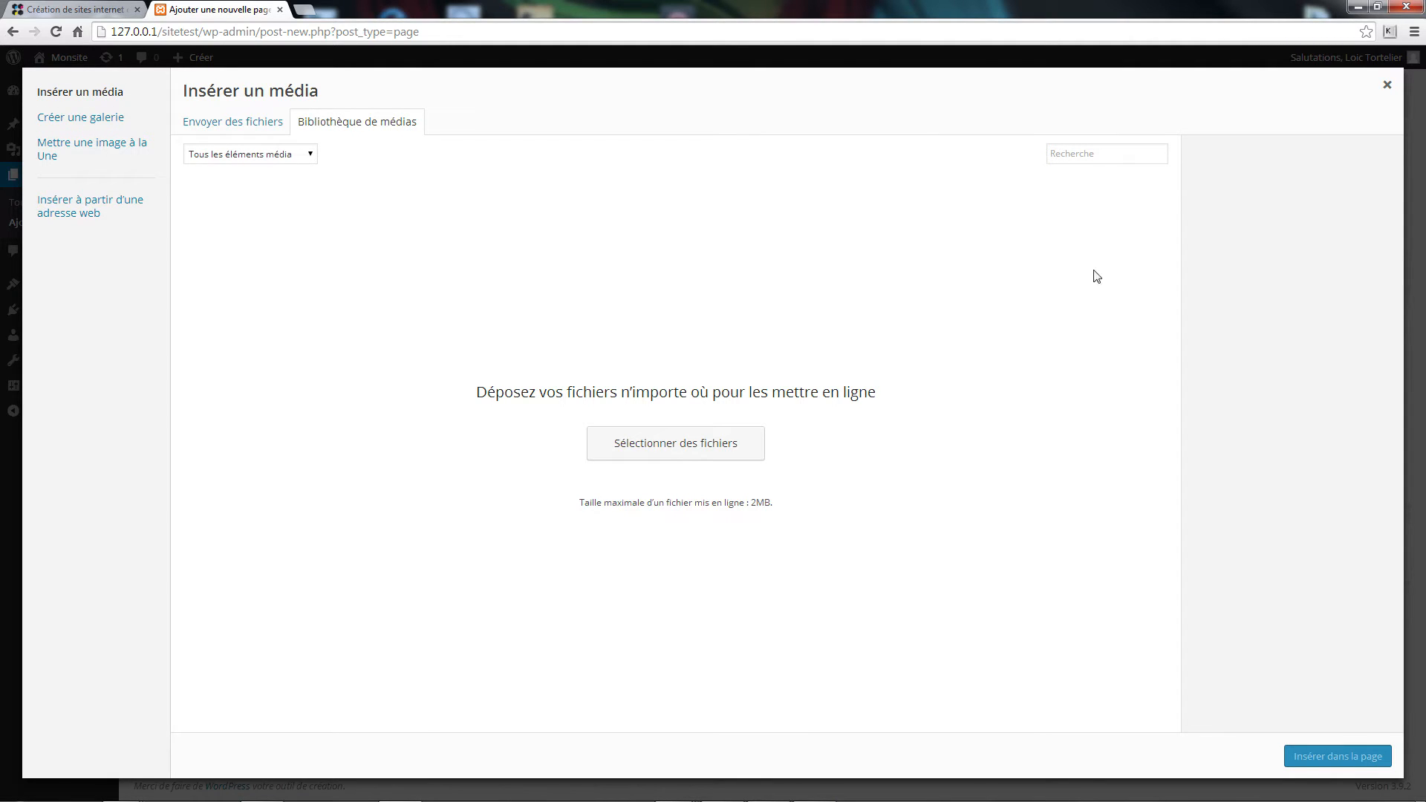
click(259, 125)
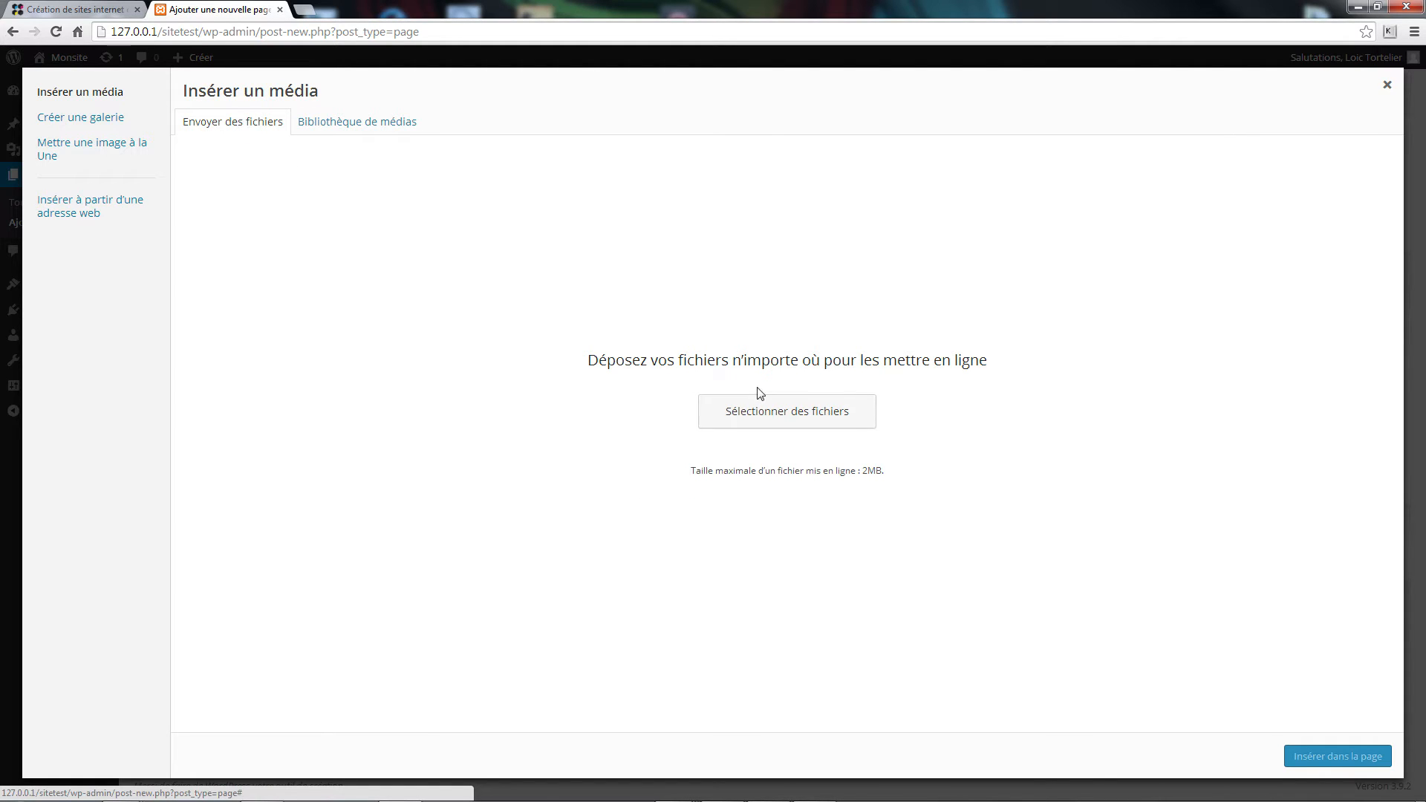
click(772, 413)
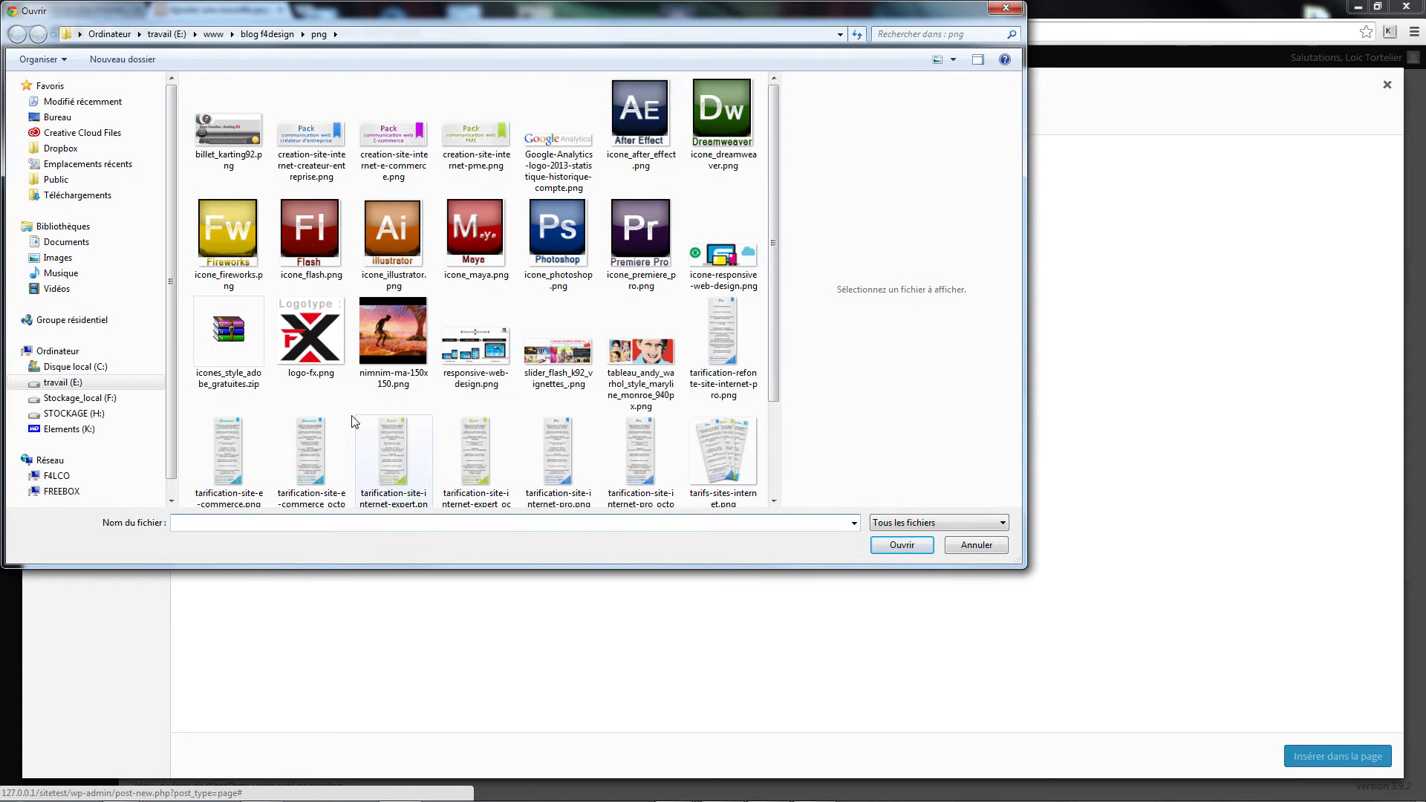
click(728, 257)
click(896, 546)
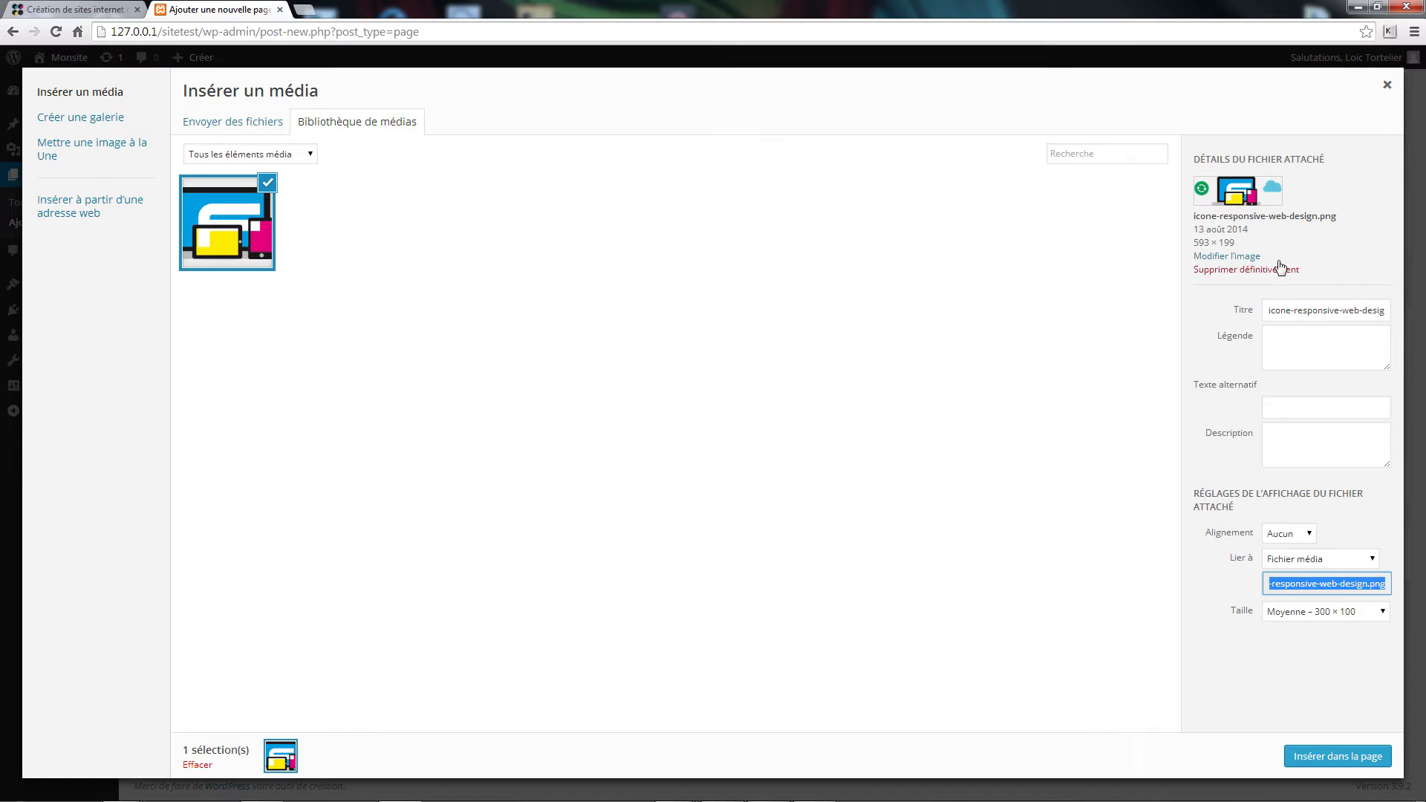
Examine the uploaded image's title, caption, alternative text, description, alignment and link options
click(1268, 310)
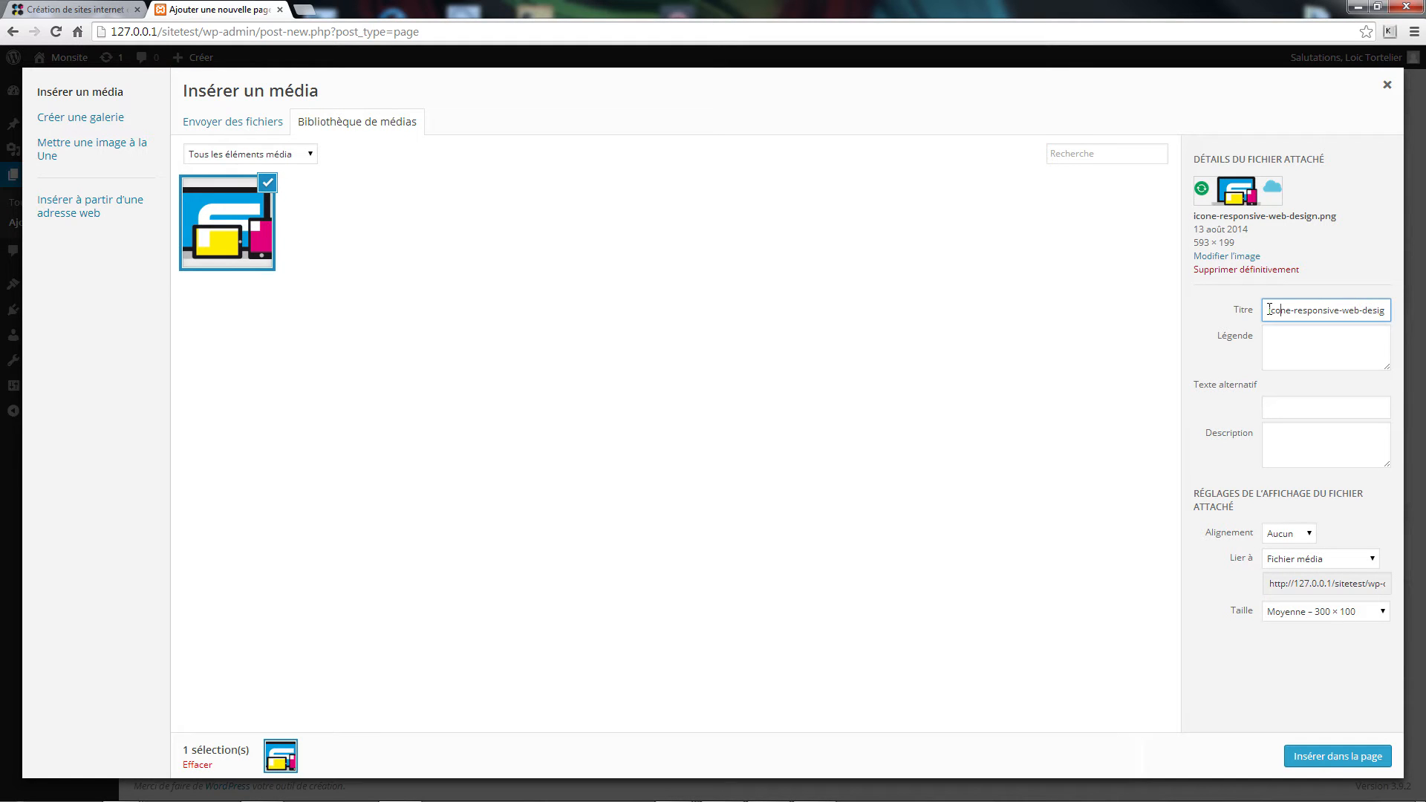
mouse_move(1269, 310)
mouse_down()
mouse_move(1397, 312)
mouse_move(1265, 311)
mouse_up()
click(1363, 309)
click(1270, 312)
click(1278, 329)
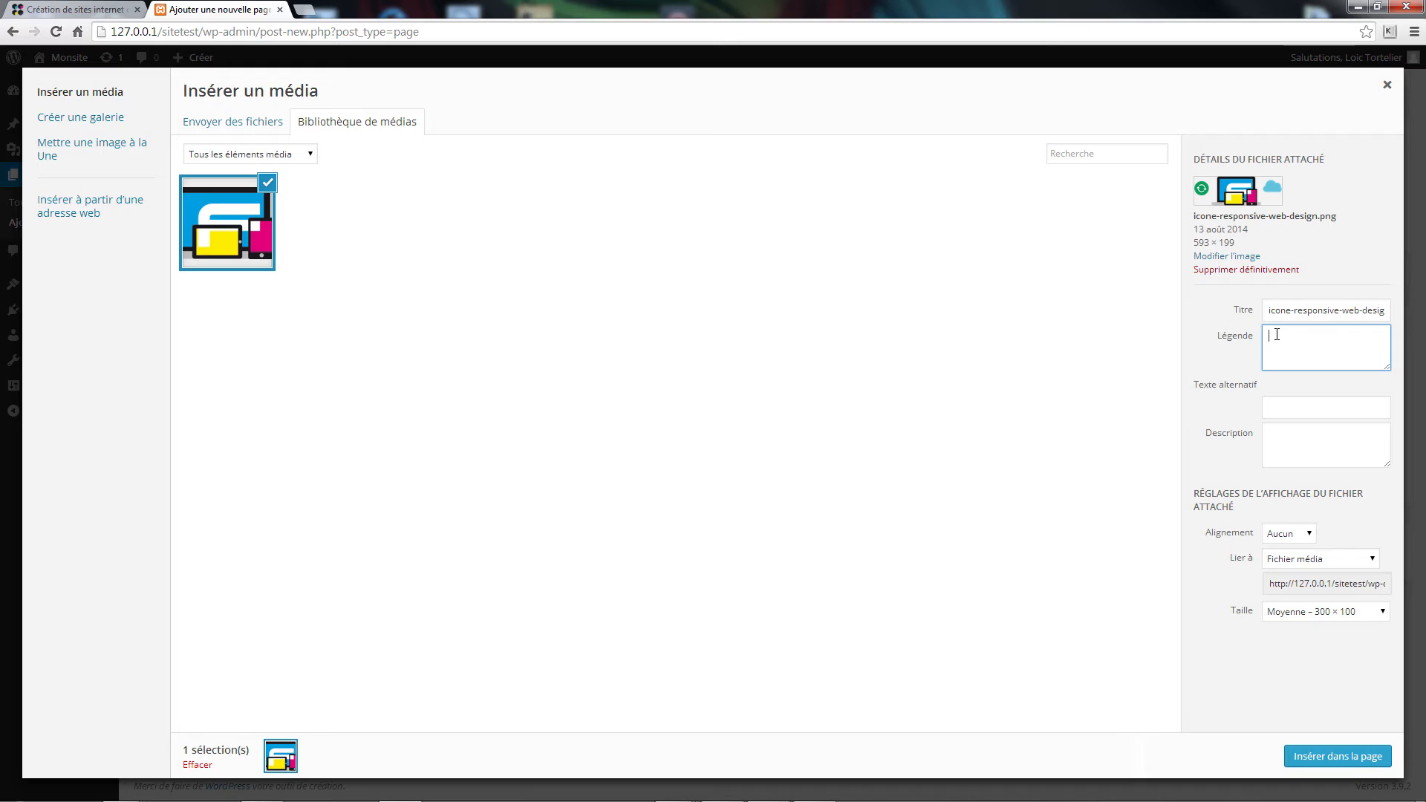
click(1281, 404)
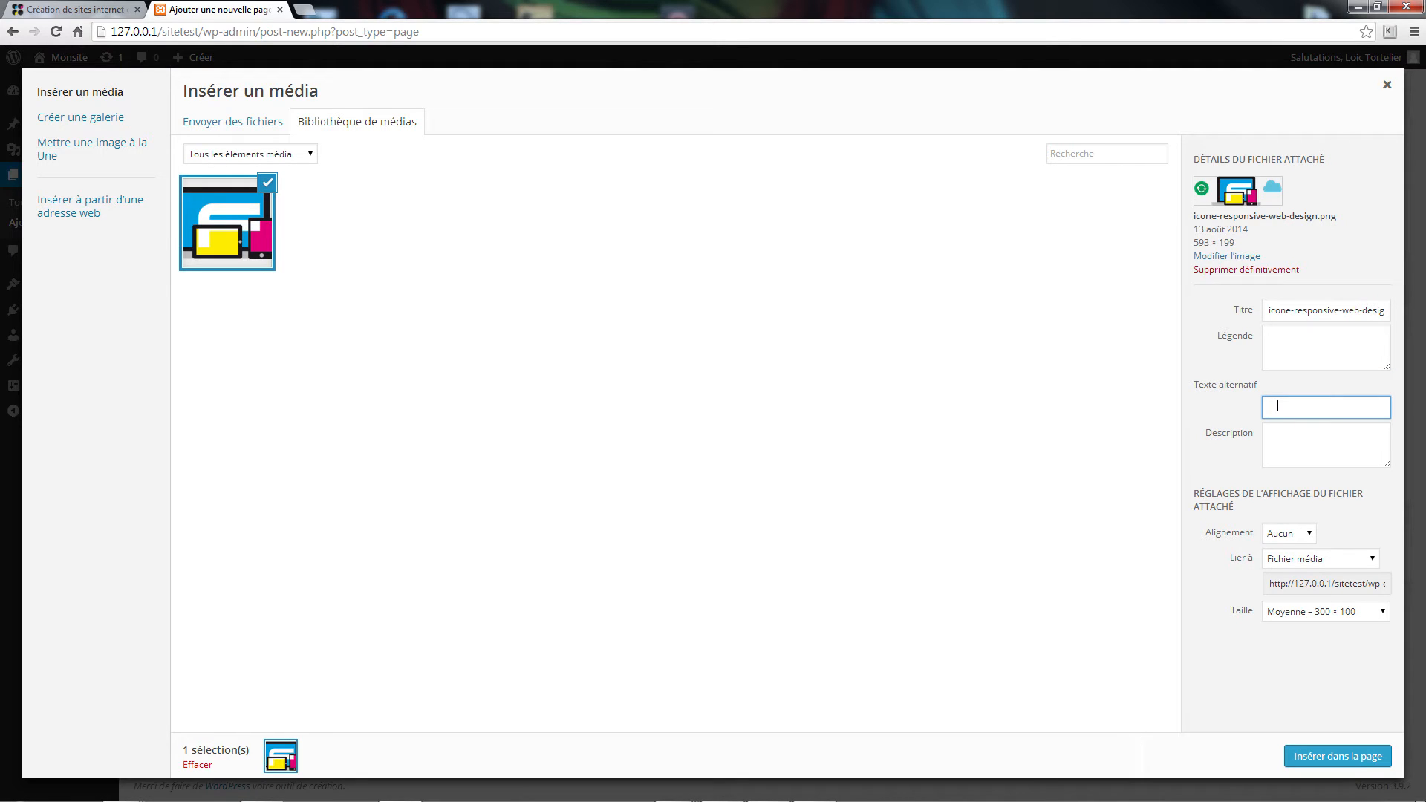
click(1278, 440)
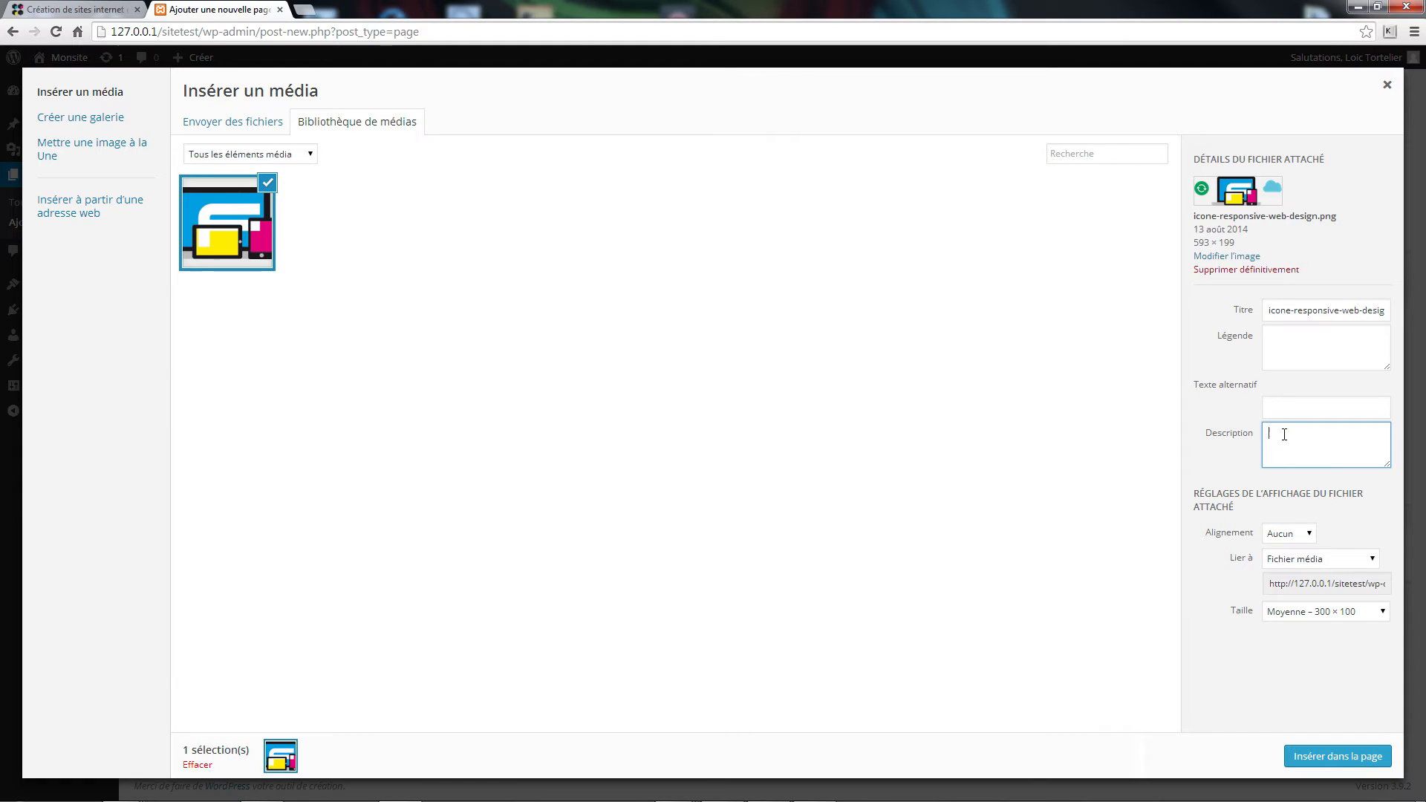
click(1291, 538)
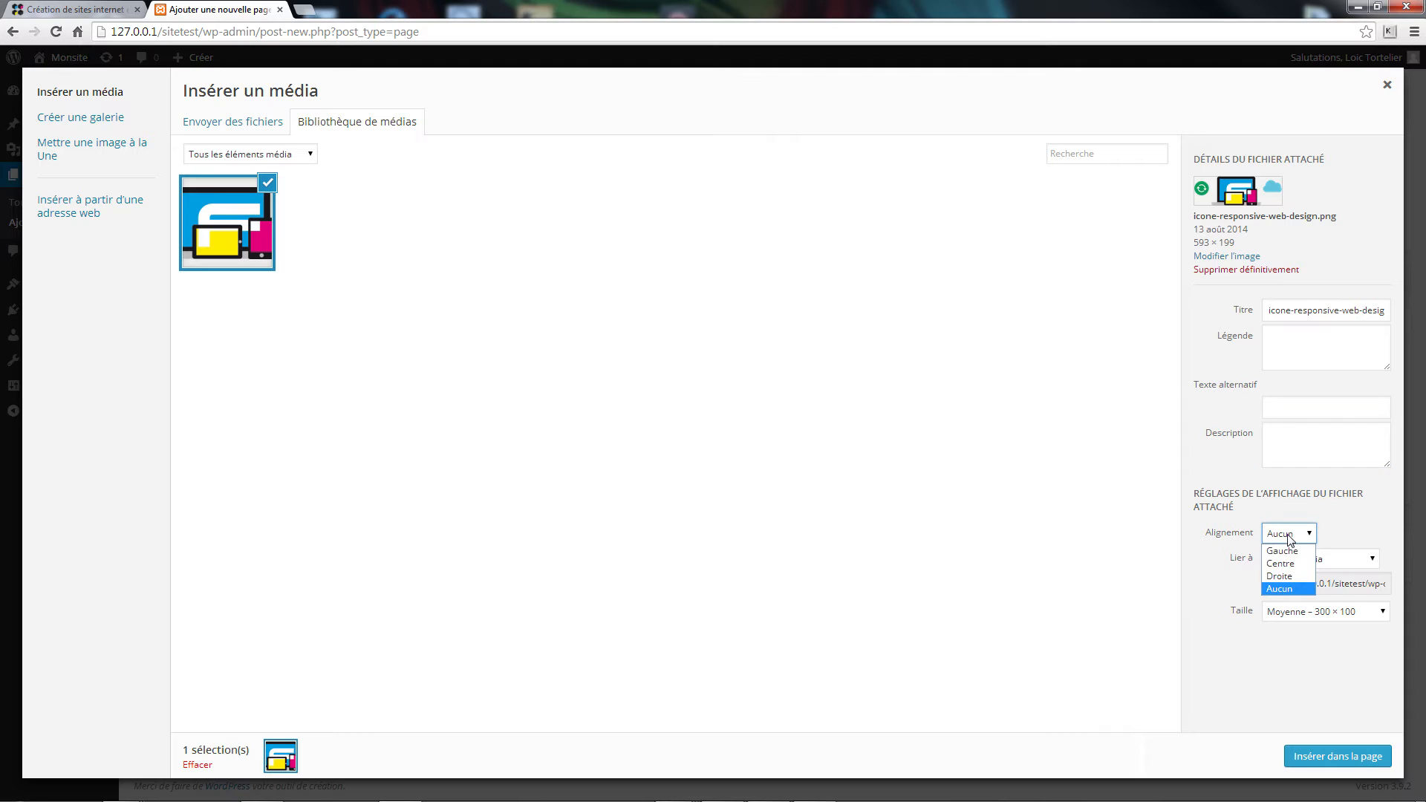
click(1280, 590)
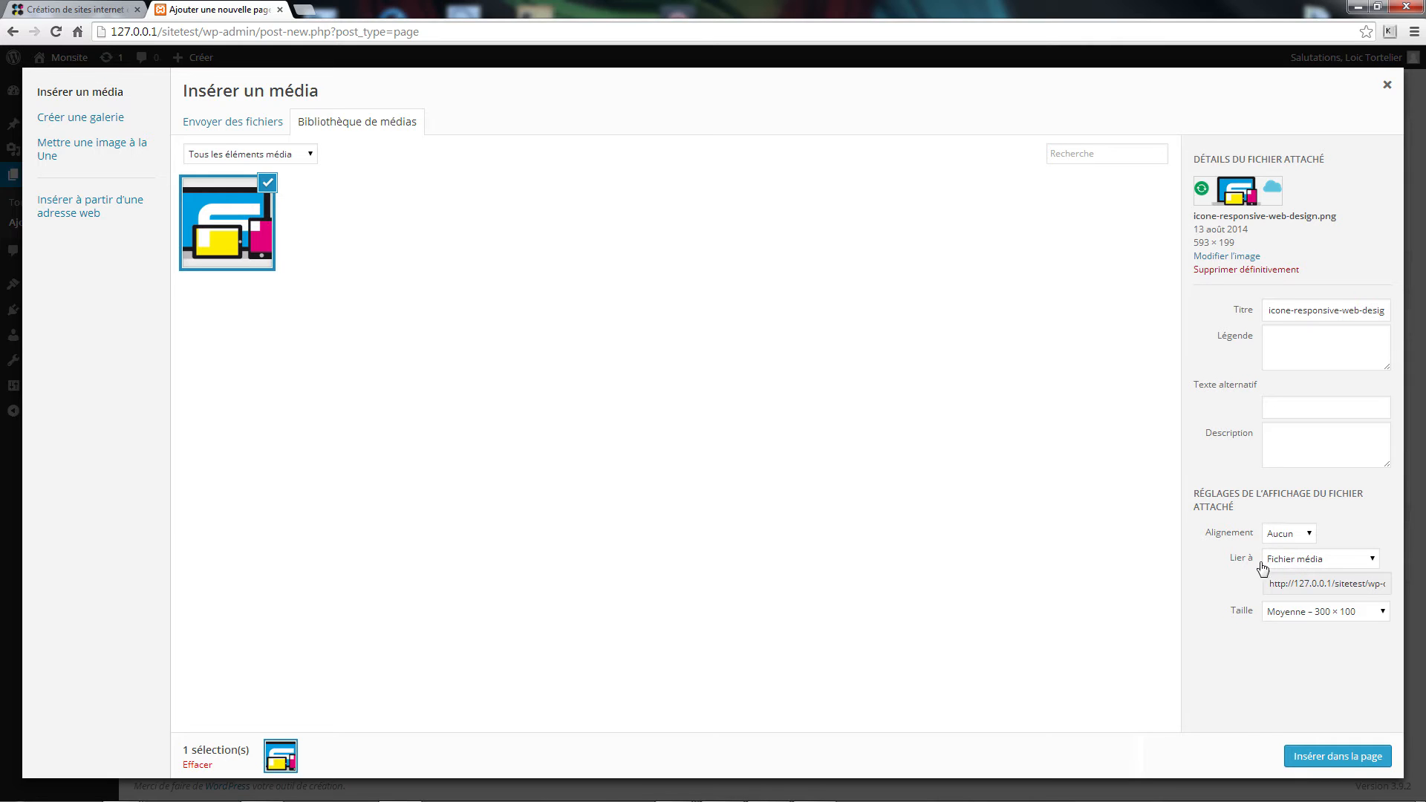
click(1294, 562)
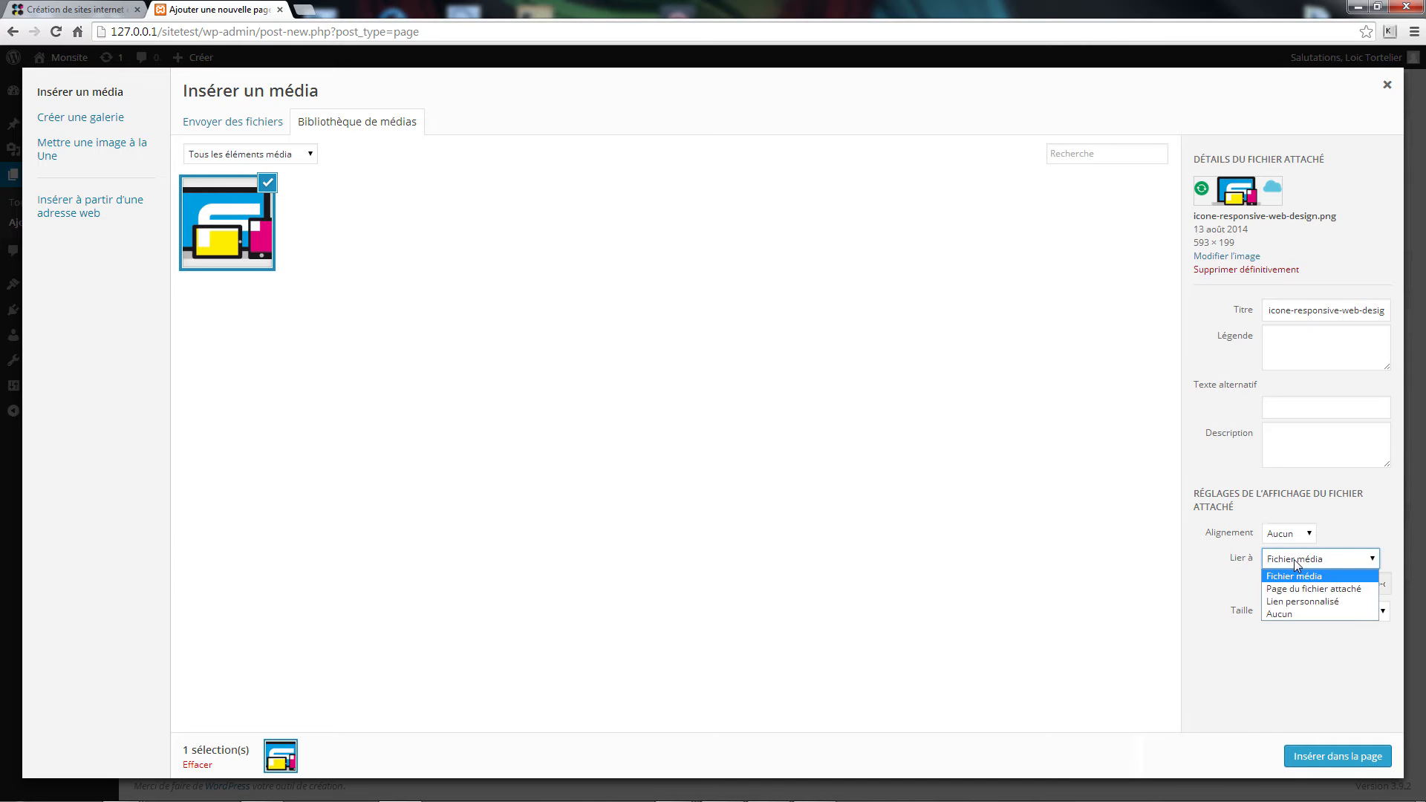
click(1294, 559)
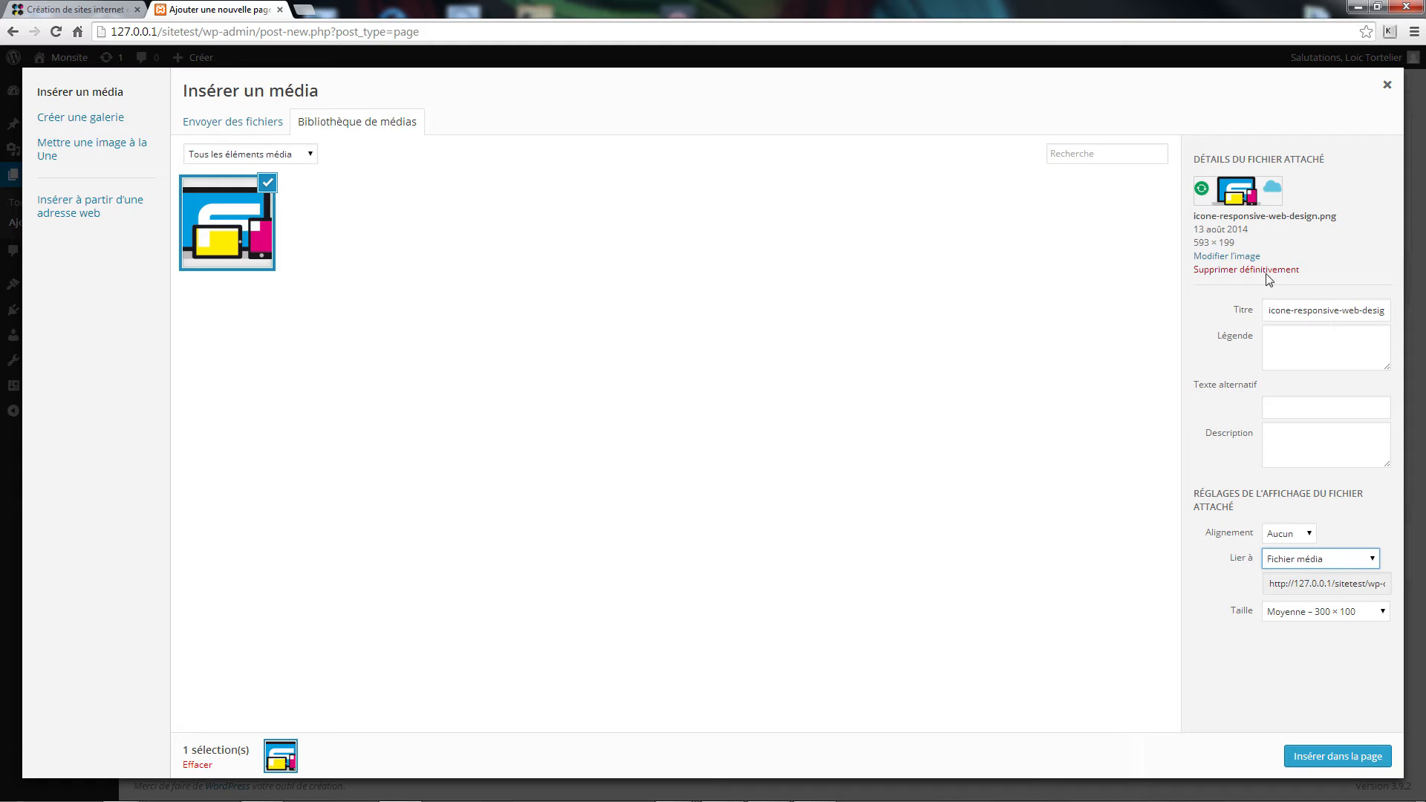
click(1294, 560)
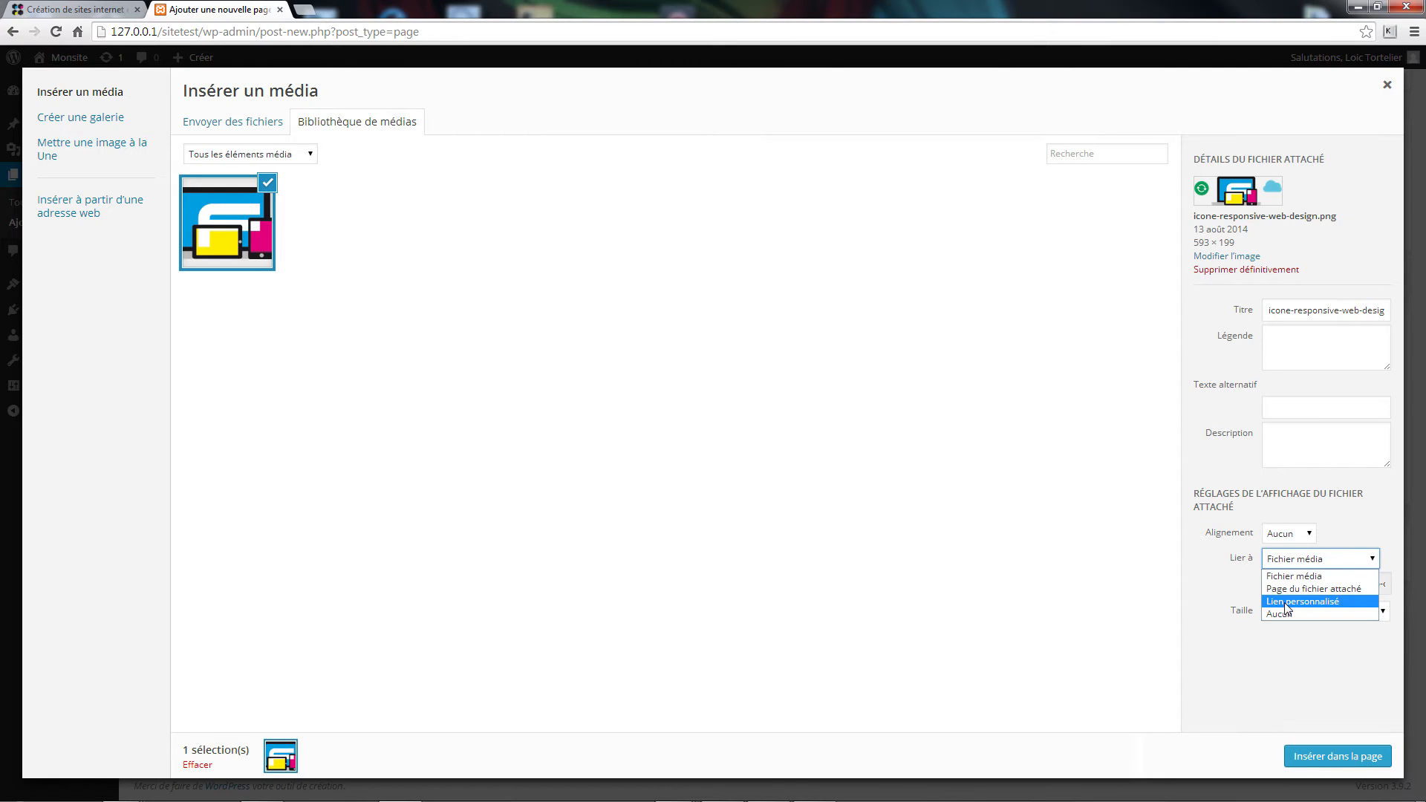
click(1288, 602)
click(1307, 586)
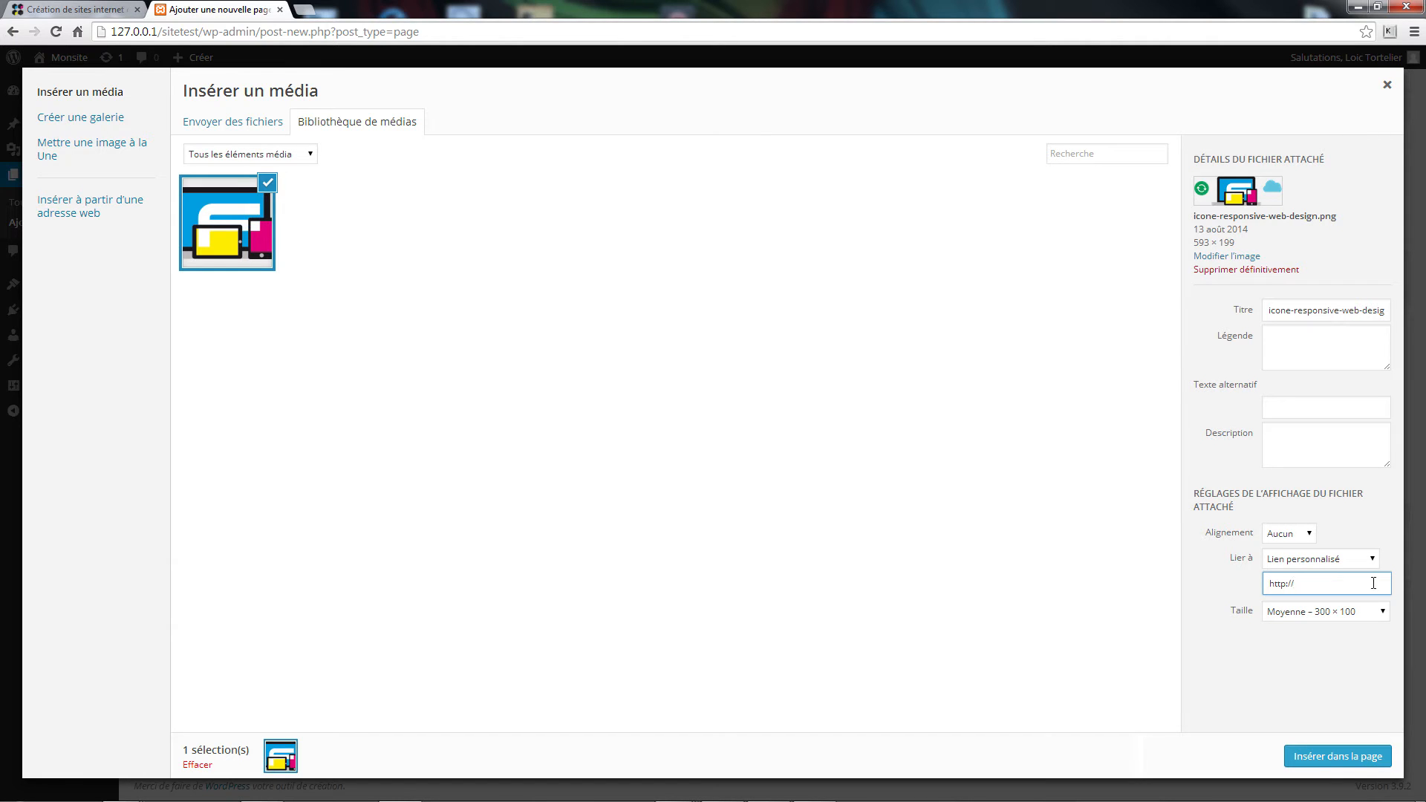
Insert the image into the page with its link set to "Aucun" and its size to "Taille originale – 593 × 199"
click(1319, 562)
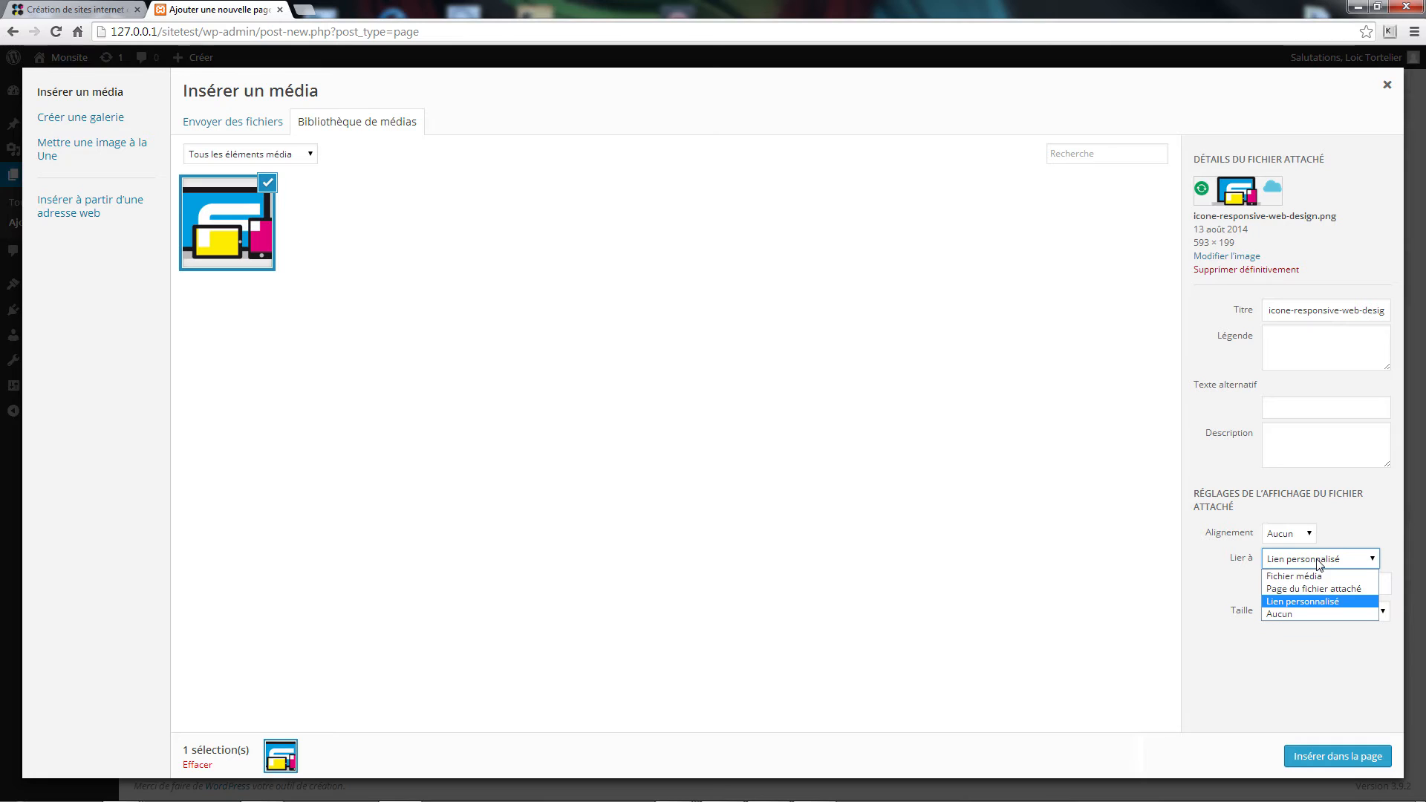
click(1278, 613)
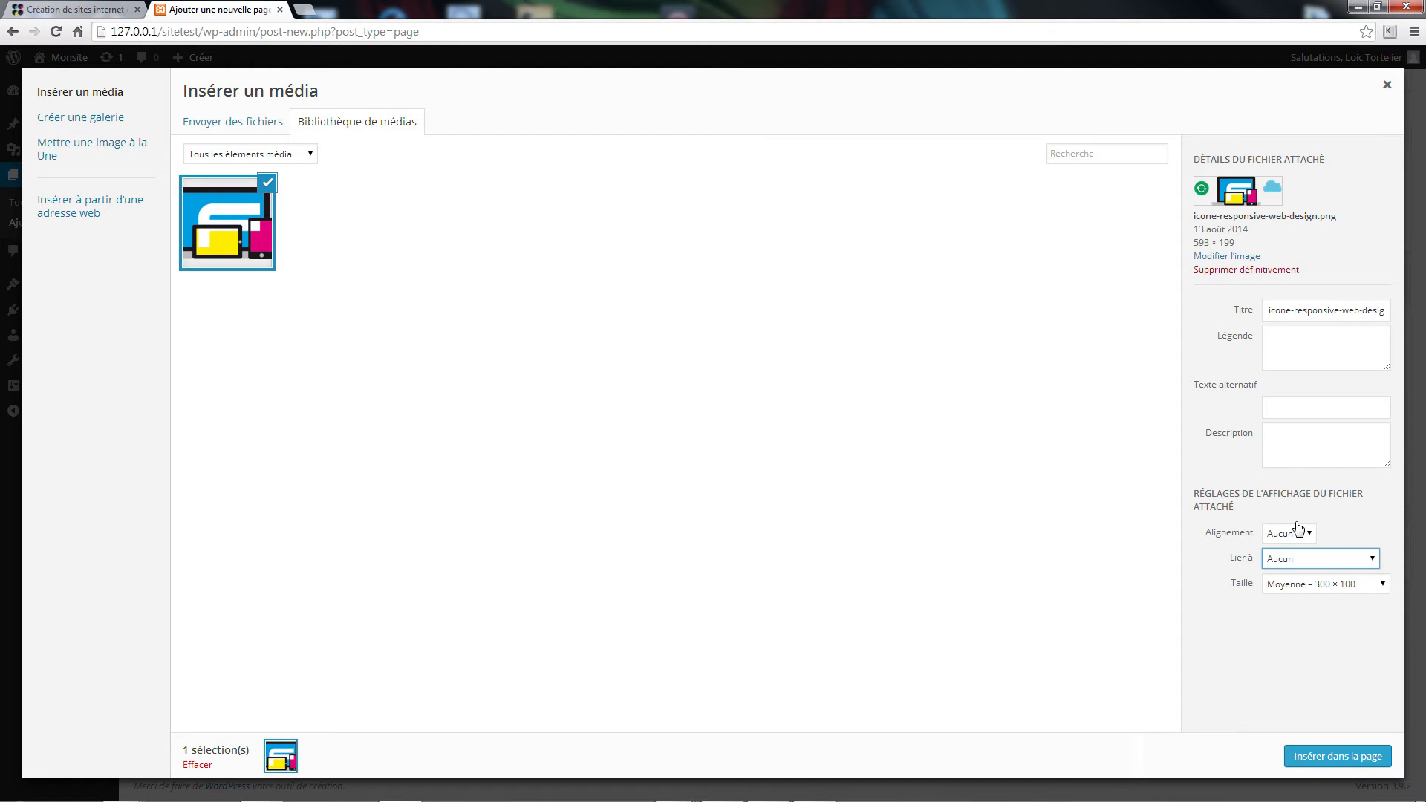
click(1292, 587)
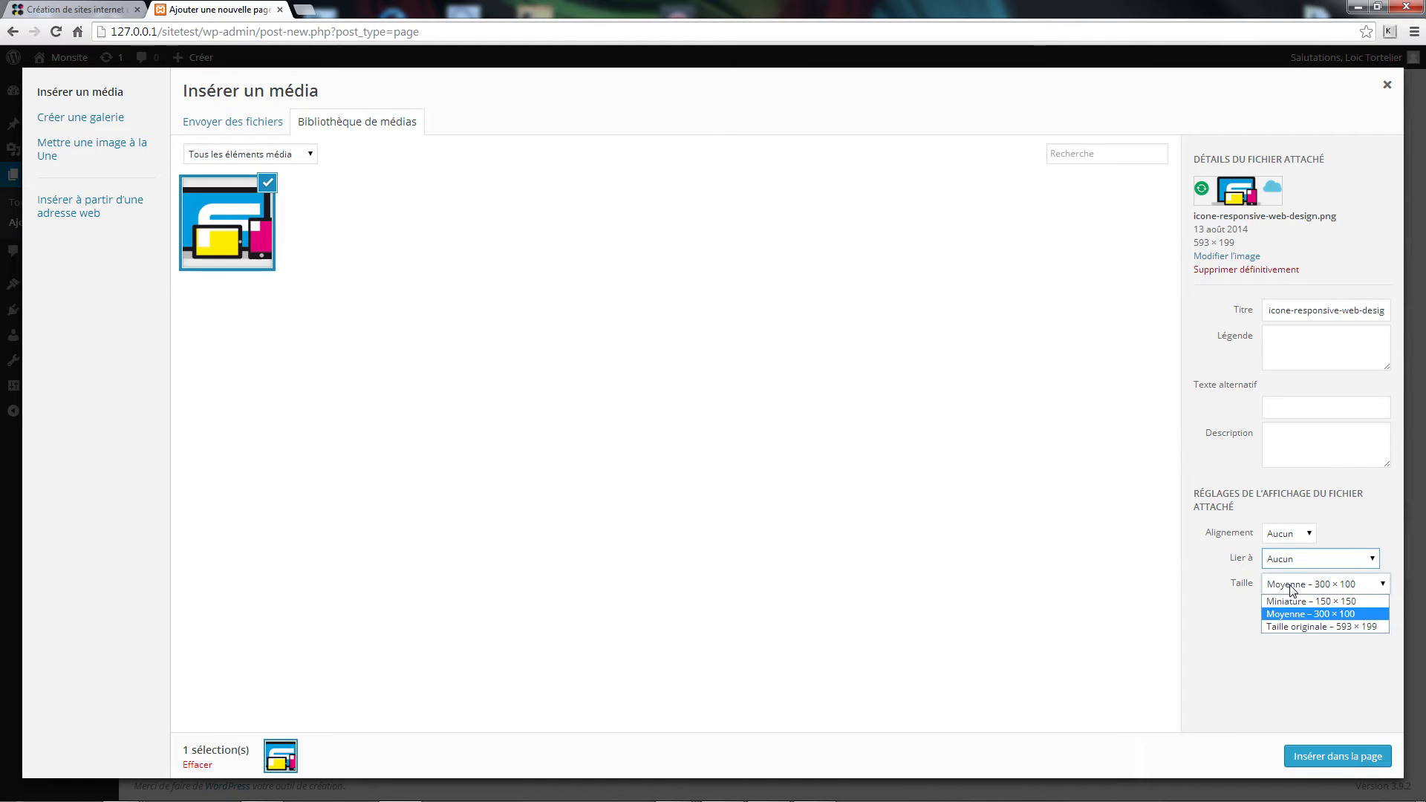
click(1289, 626)
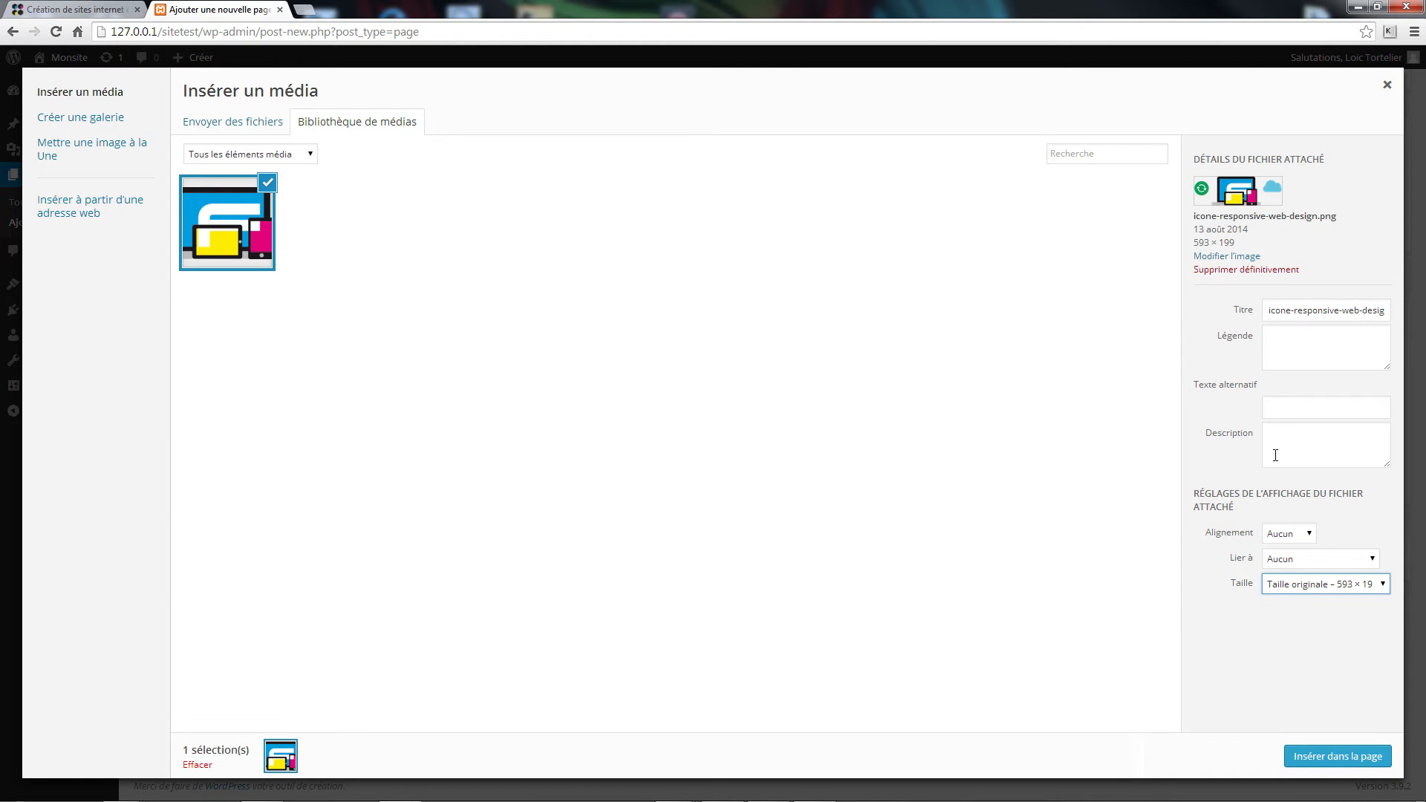
click(1341, 757)
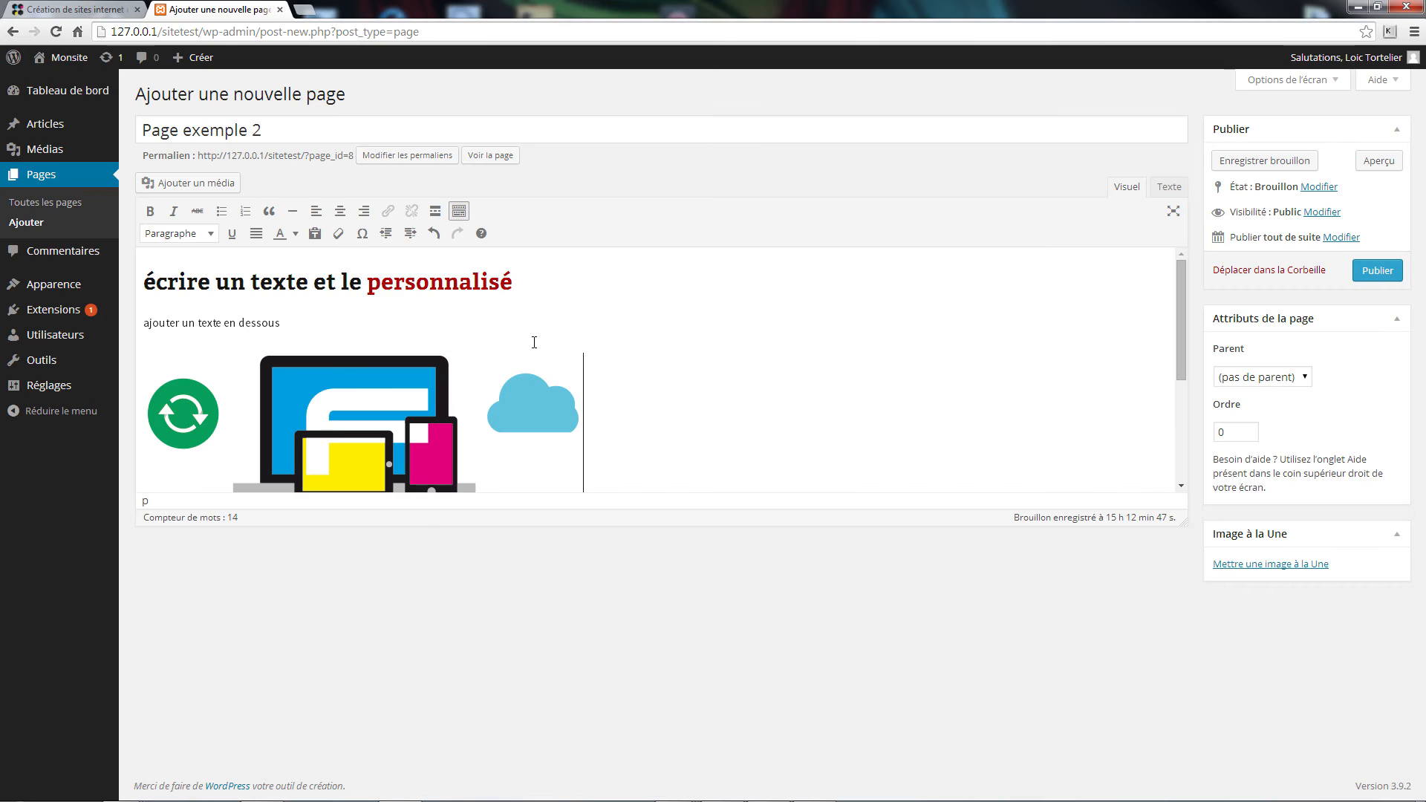
Shrink the inserted image slightly in proportion within the page content
scroll(583, 350, down, 1)
scroll(398, 320, up, 1)
click(382, 405)
scroll(361, 305, down, 1)
scroll(339, 335, up, 1)
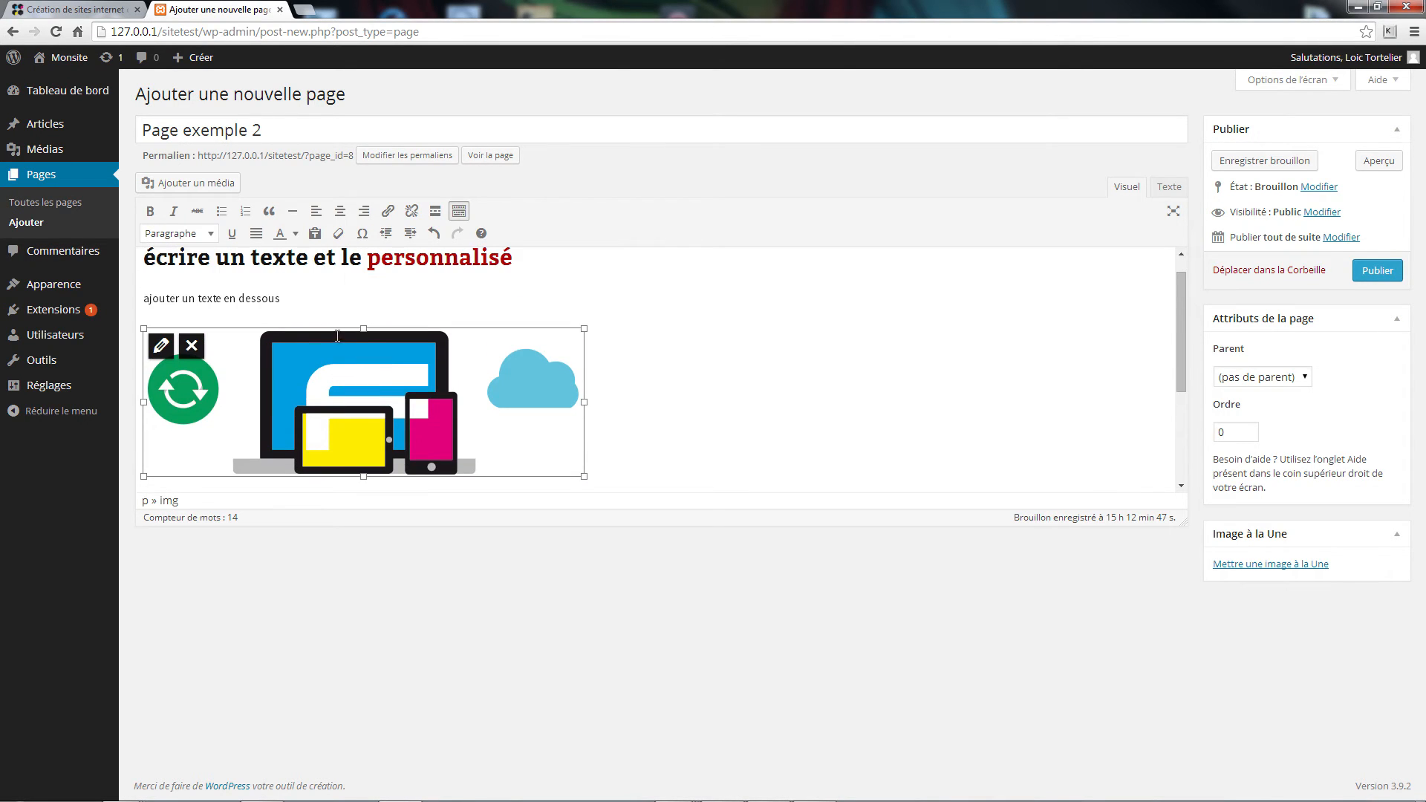
scroll(289, 312, down, 1)
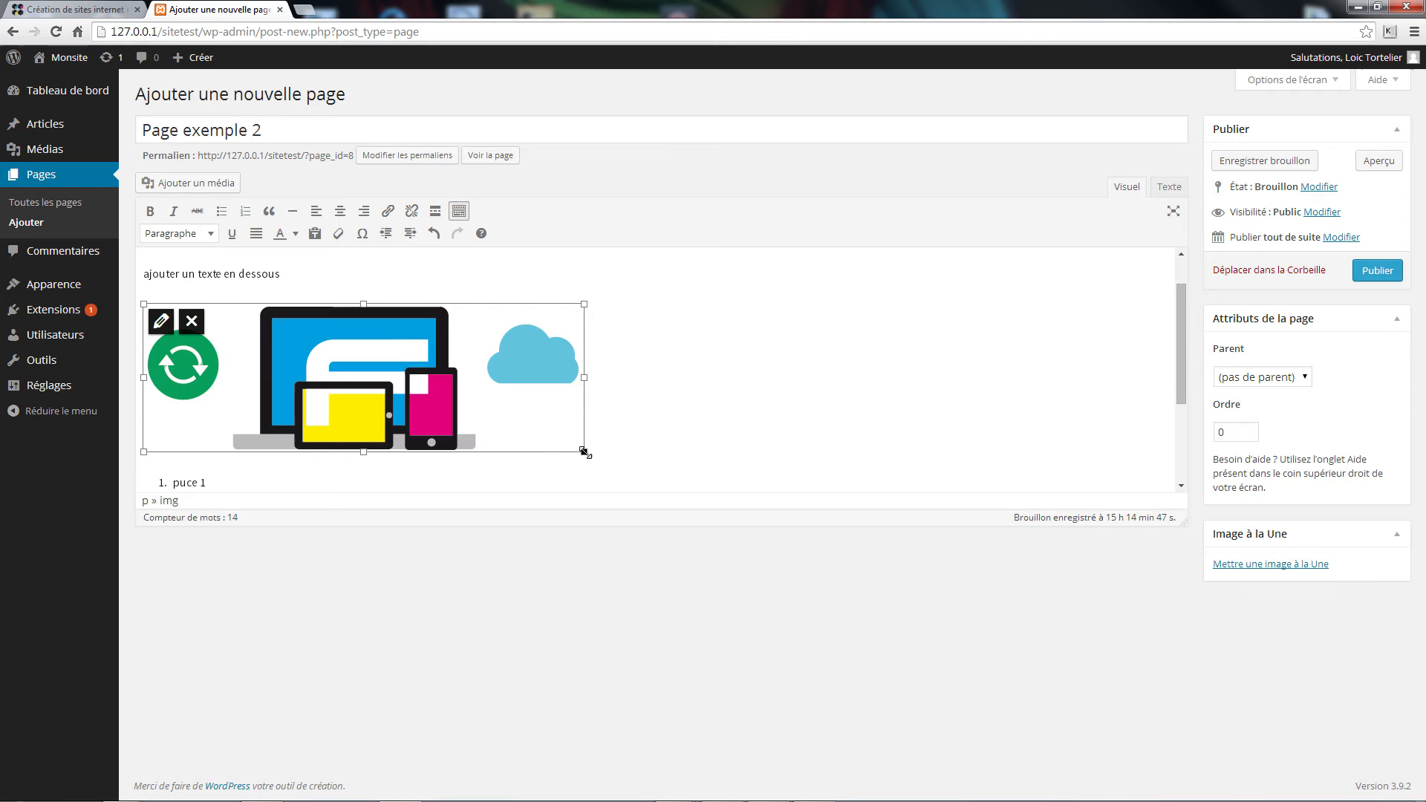
drag(584, 451, 555, 444)
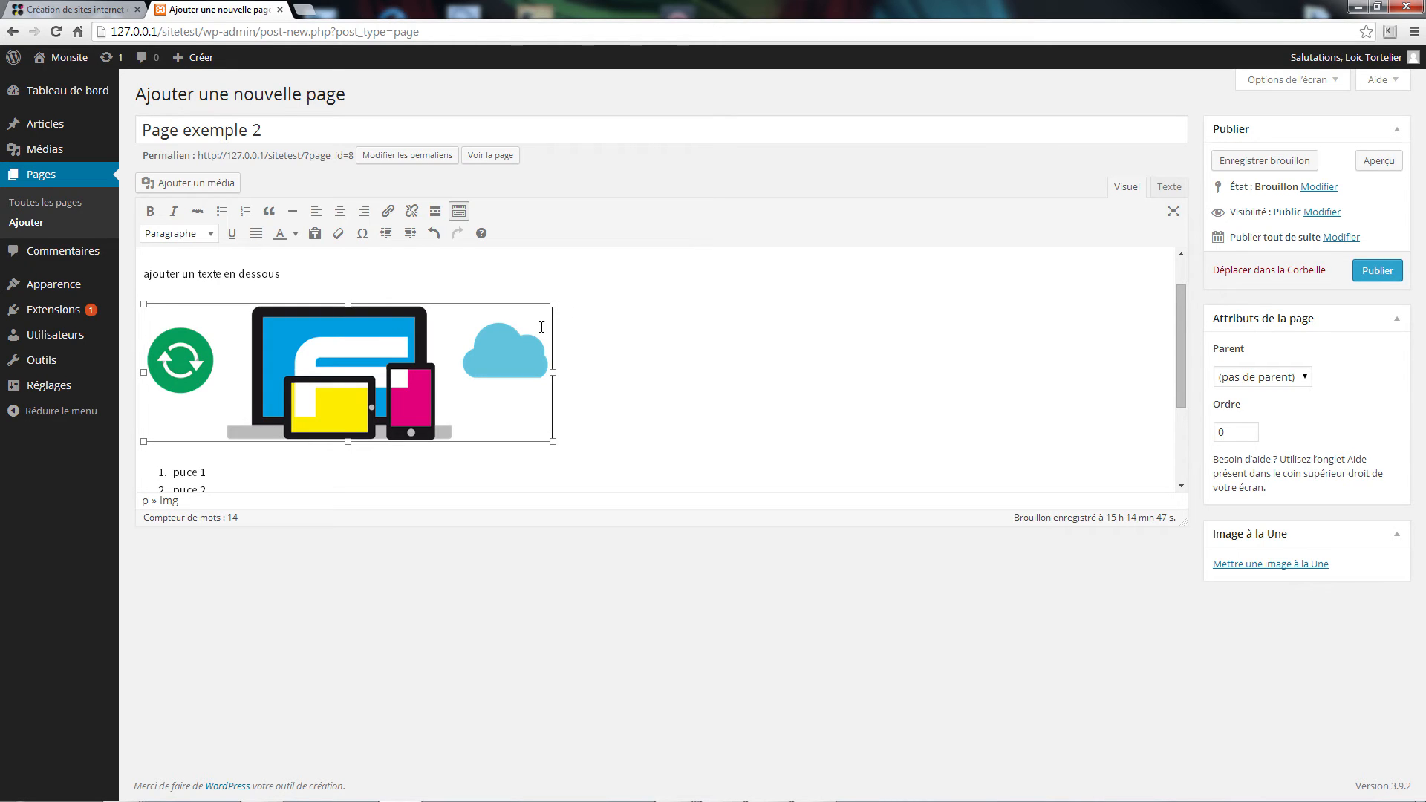
scroll(541, 327, down, 2)
scroll(350, 334, up, 3)
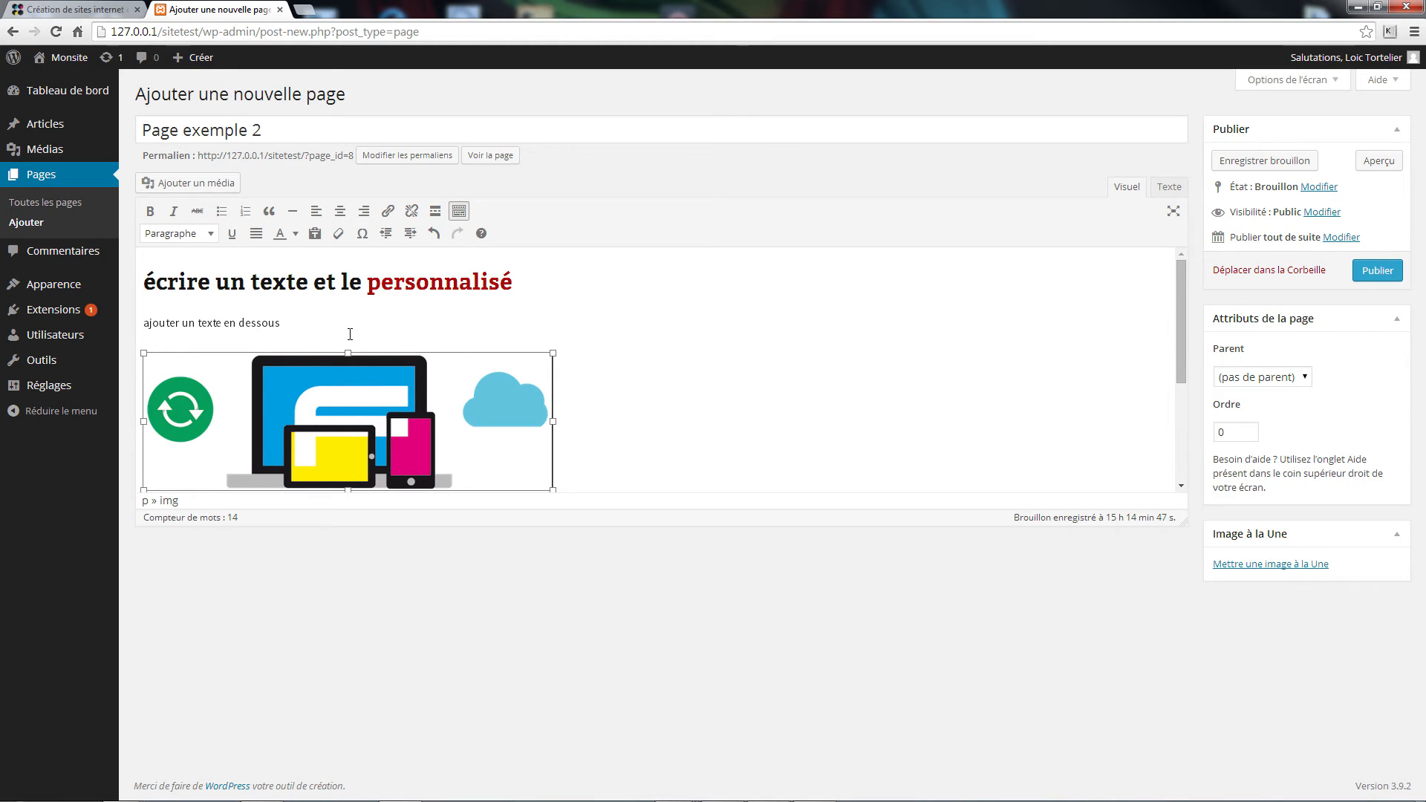
Add an "Auteur :" line with the author's first name below the numbered list, putting the name in bold
click(391, 319)
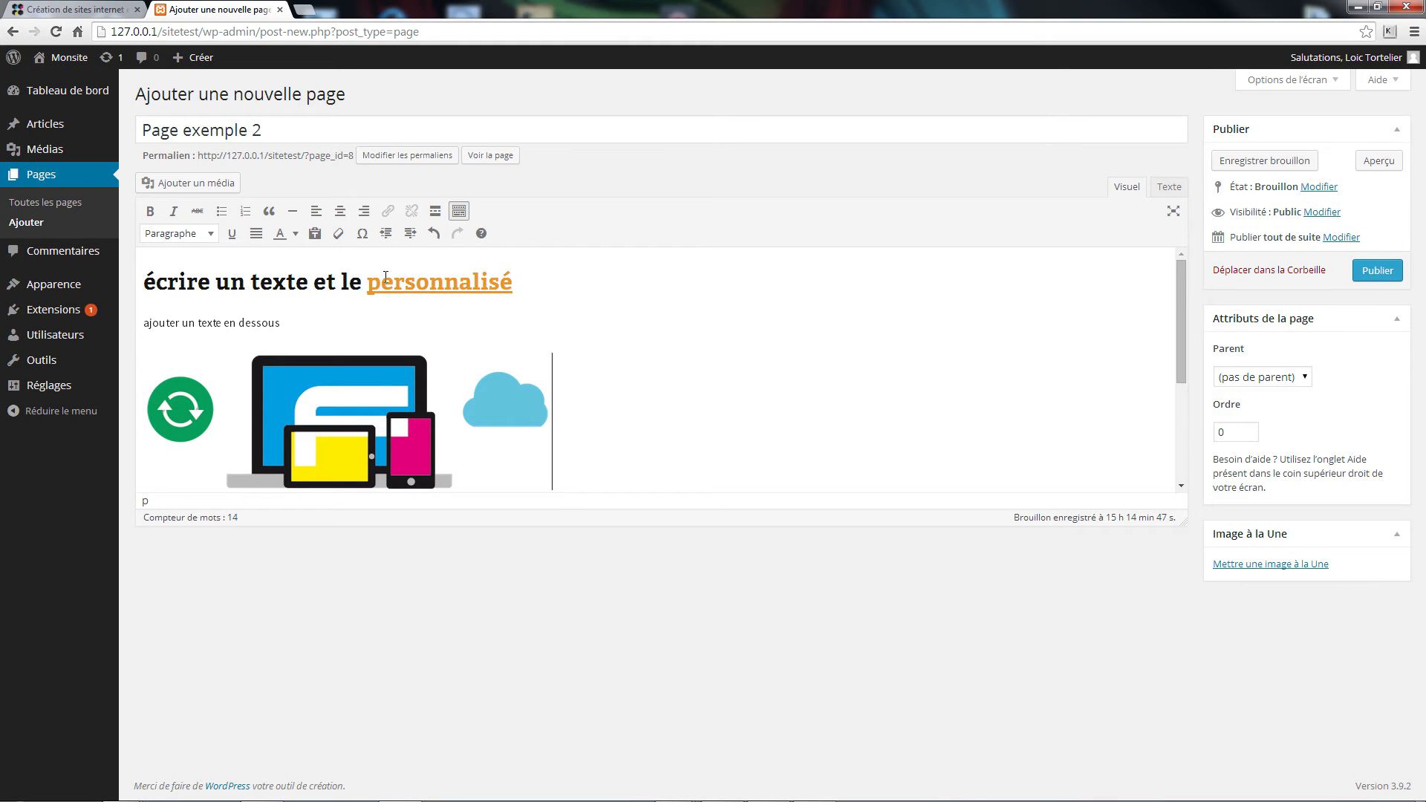
scroll(156, 387, down, 1)
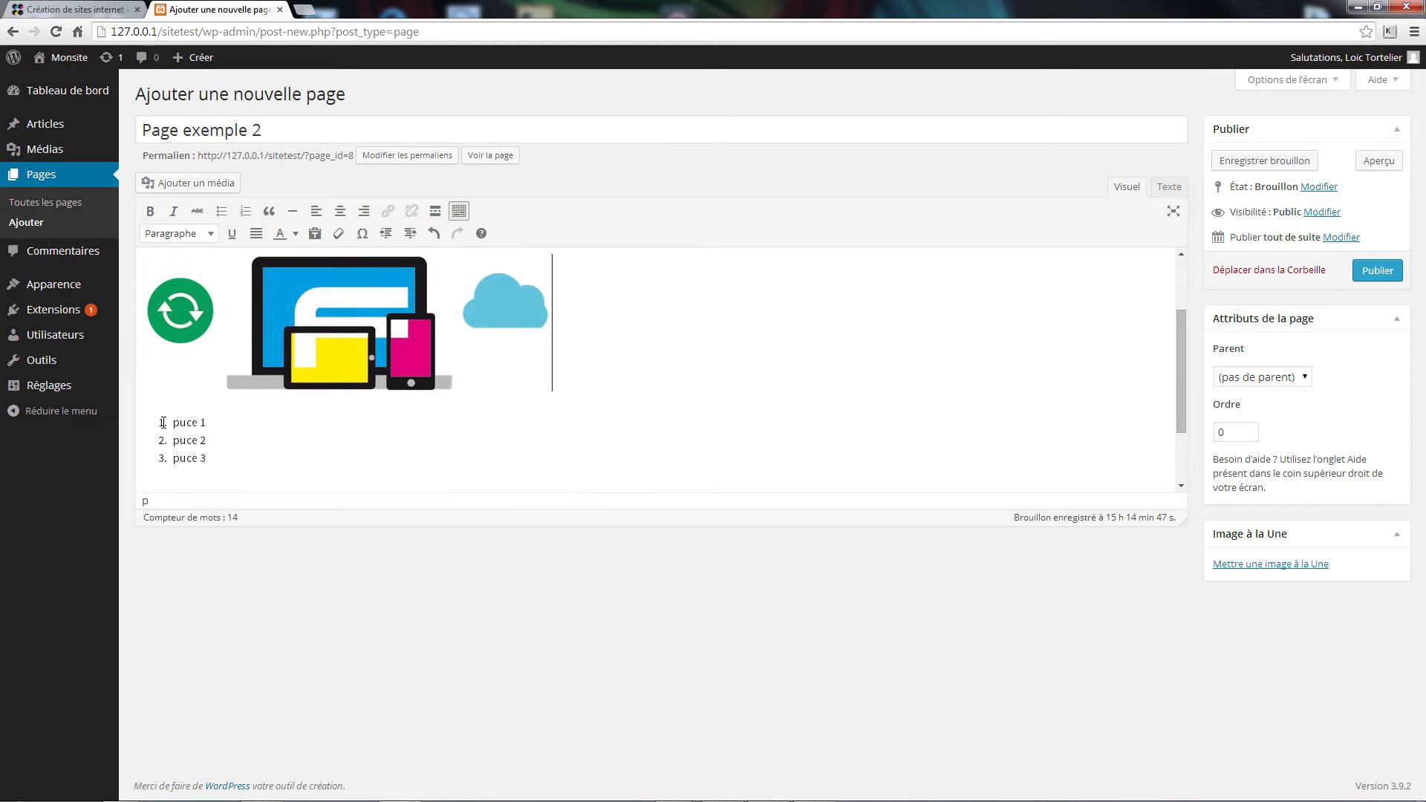
scroll(297, 431, up, 1)
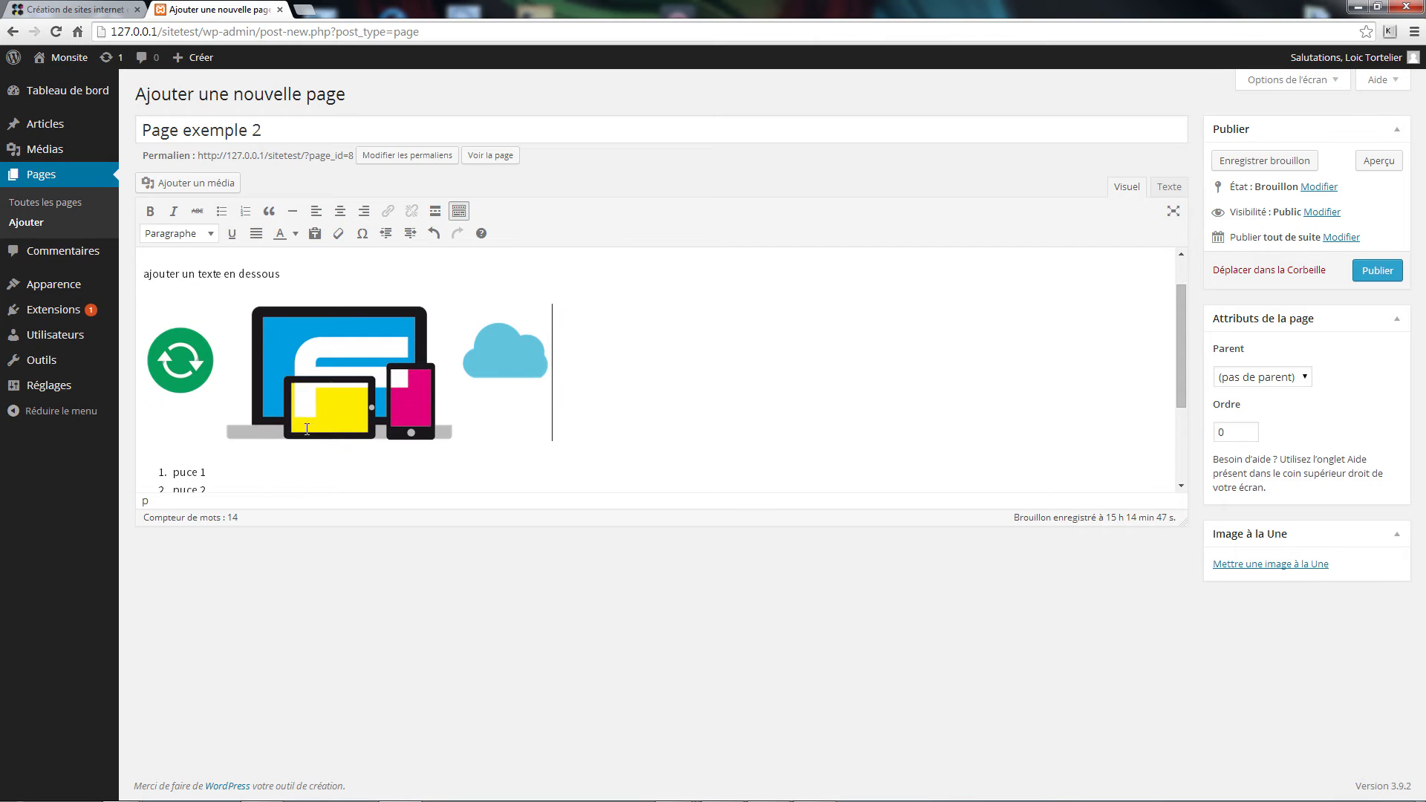
scroll(307, 430, down, 1)
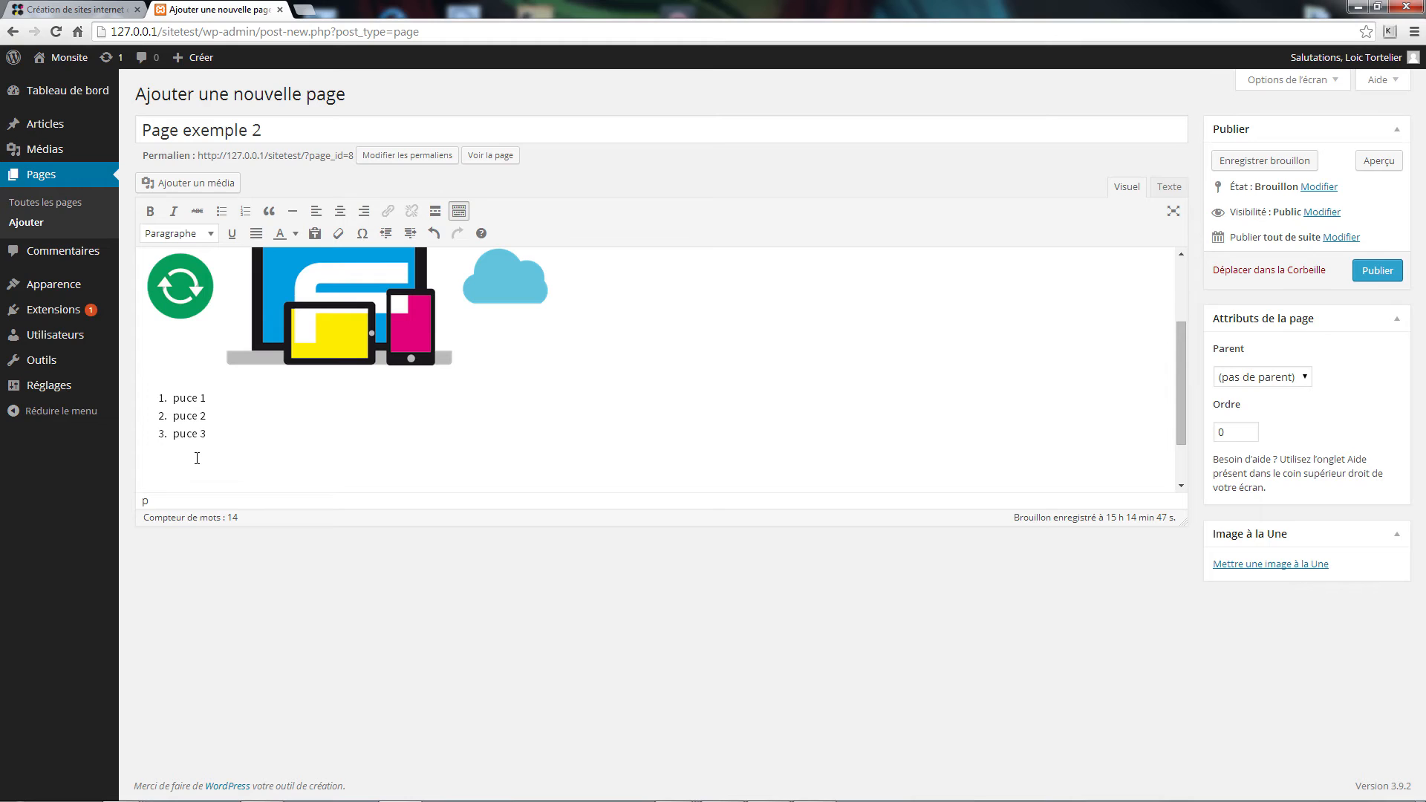
text(Auteur : Loïc)
drag(222, 459, 183, 463)
click(150, 211)
click(221, 460)
Save the page as a draft and open its preview
scroll(253, 401, up, 2)
scroll(288, 344, down, 2)
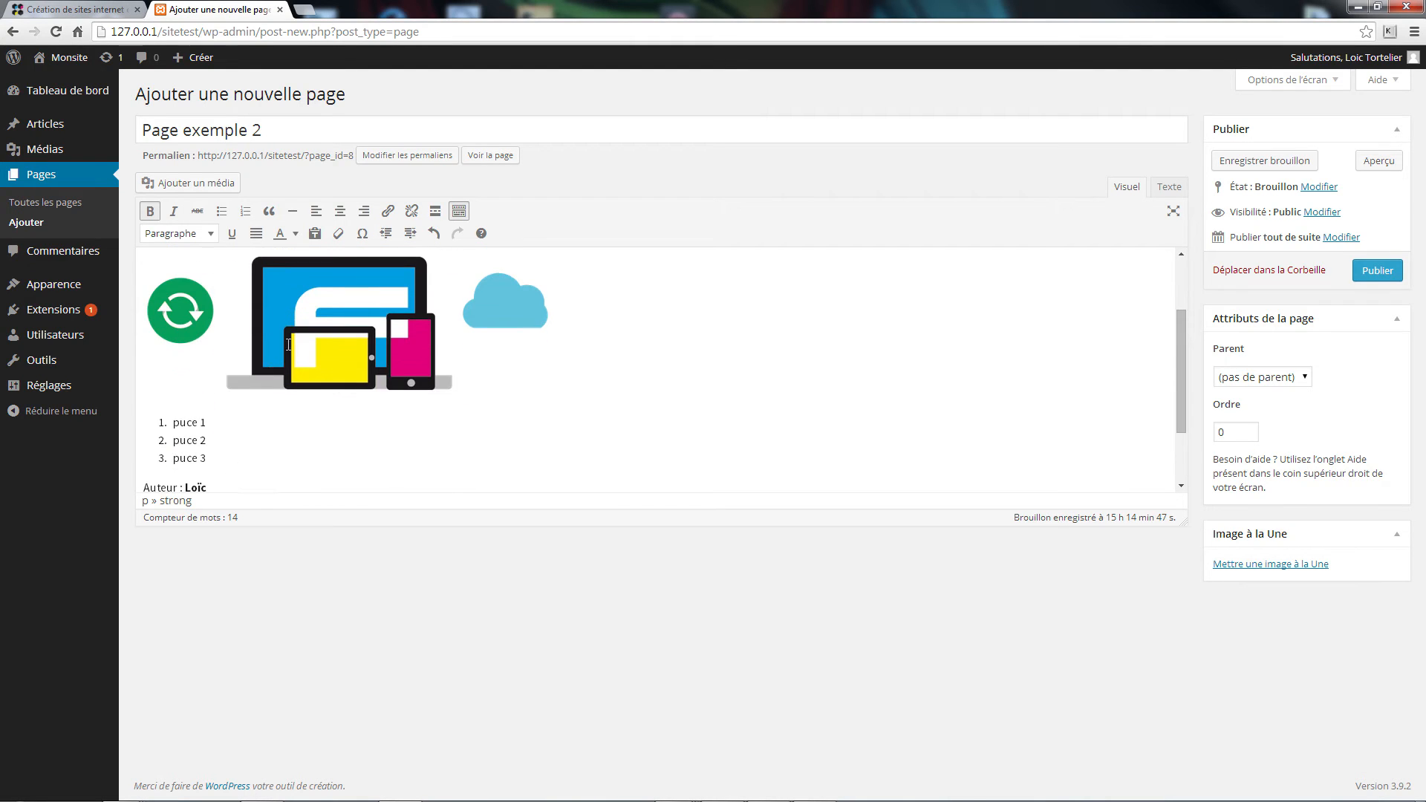
scroll(224, 458, up, 2)
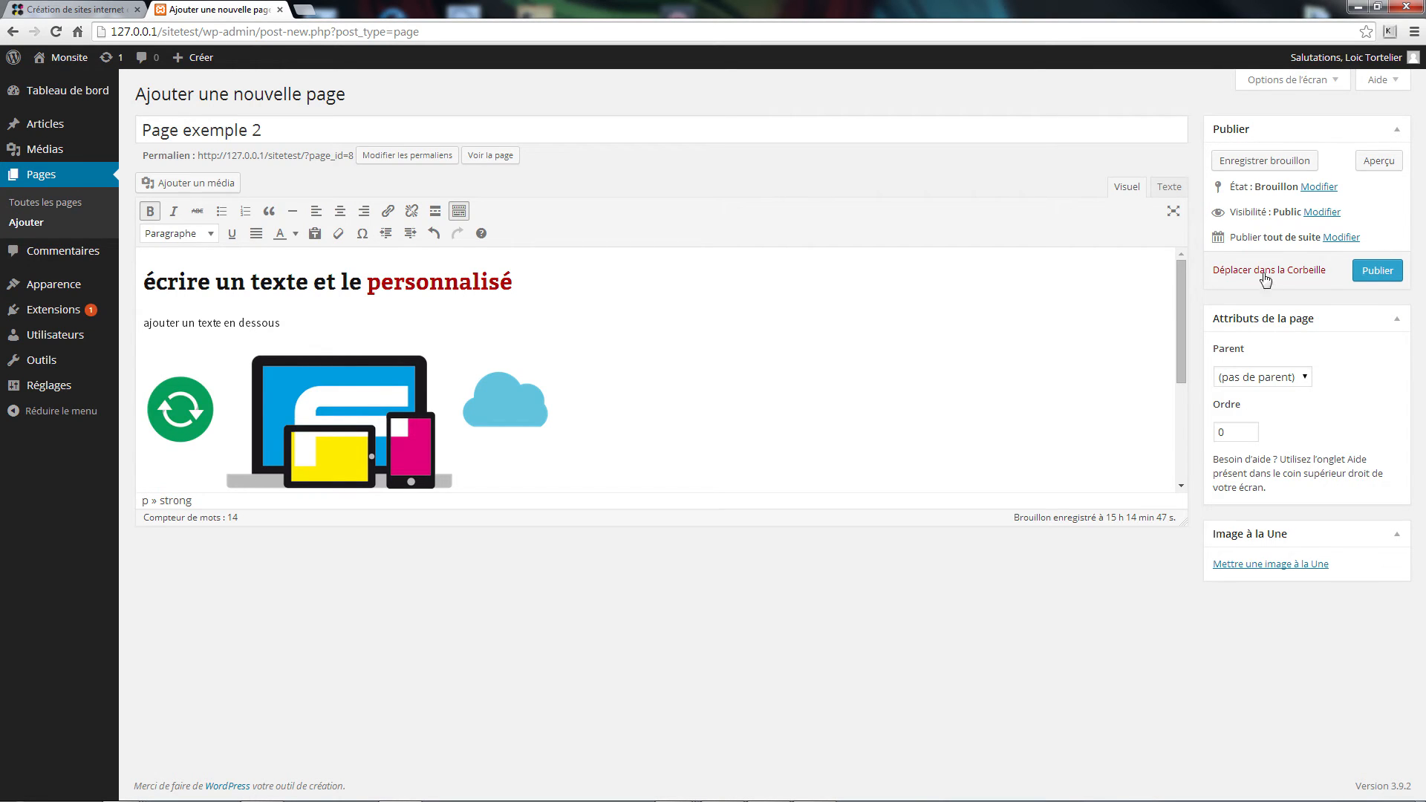
click(1261, 165)
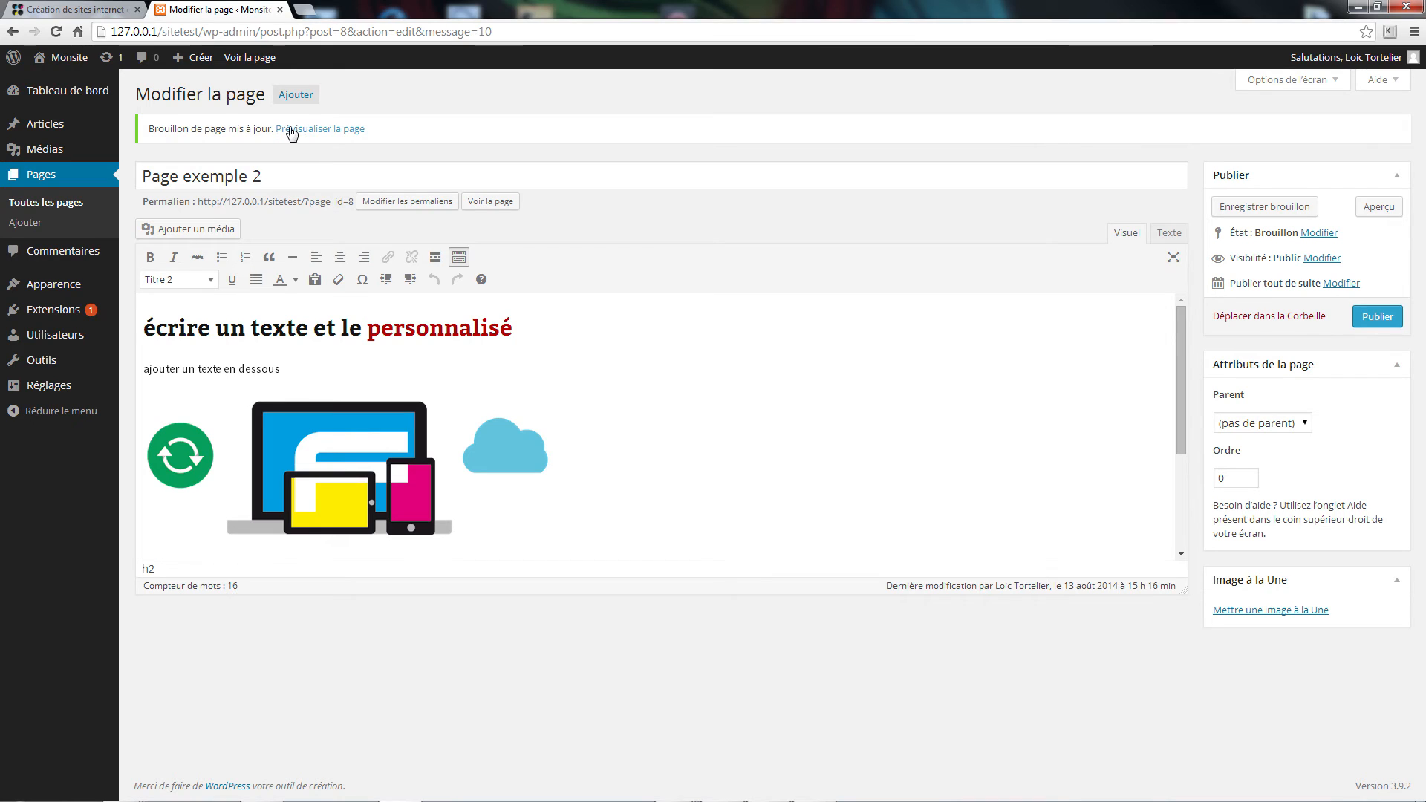
click(1379, 208)
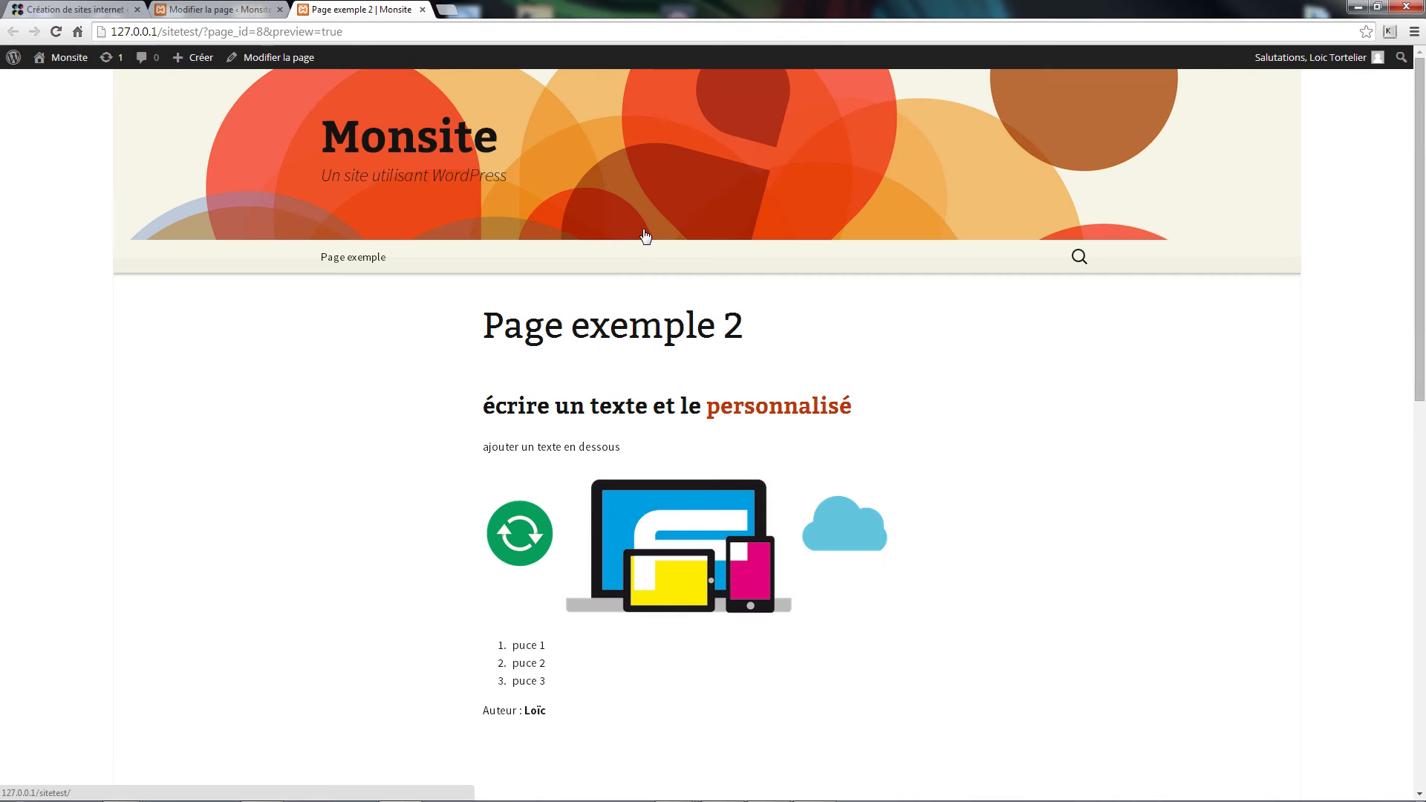
Examine the previewed page from its header and content down to the comment form and footer
scroll(606, 329, down, 3)
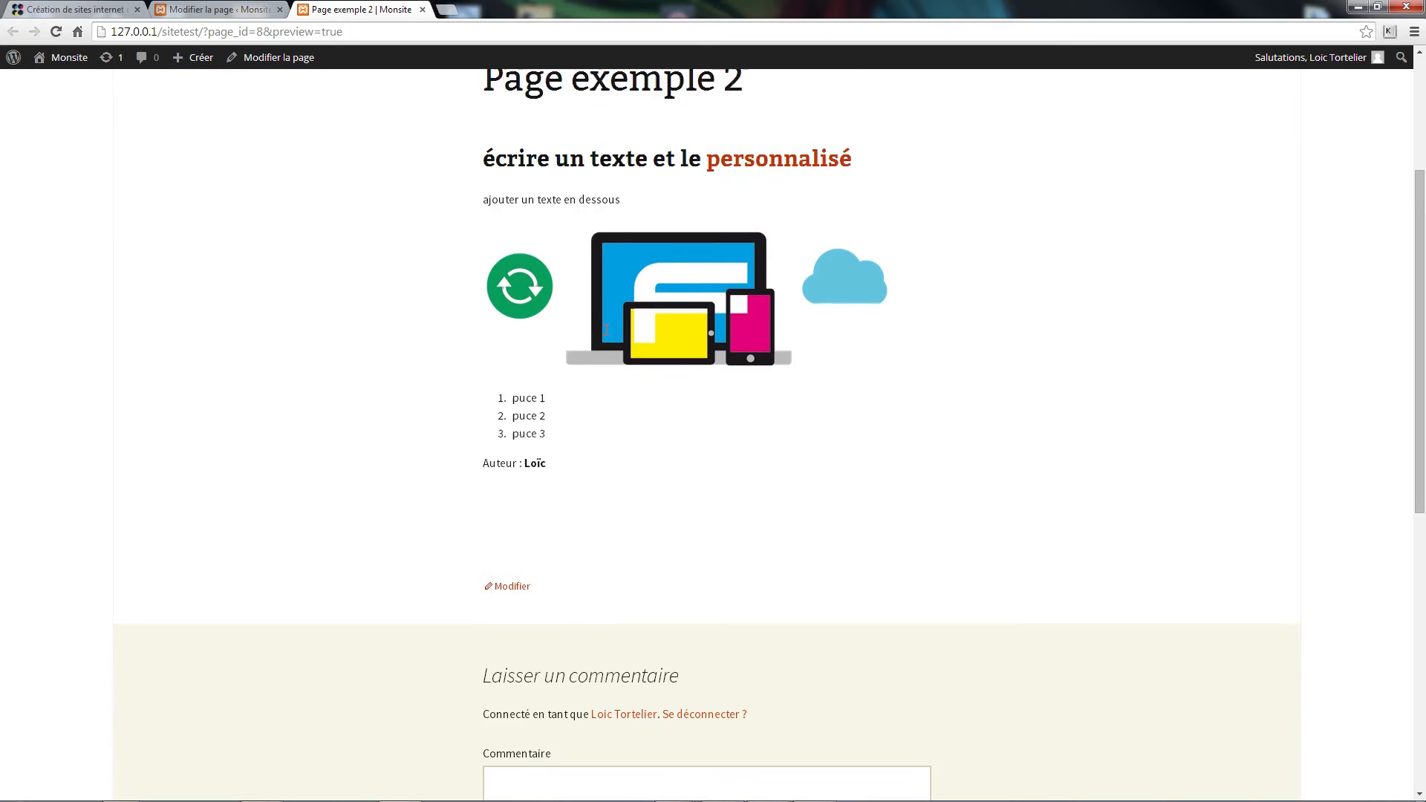
scroll(606, 329, up, 3)
scroll(627, 345, down, 7)
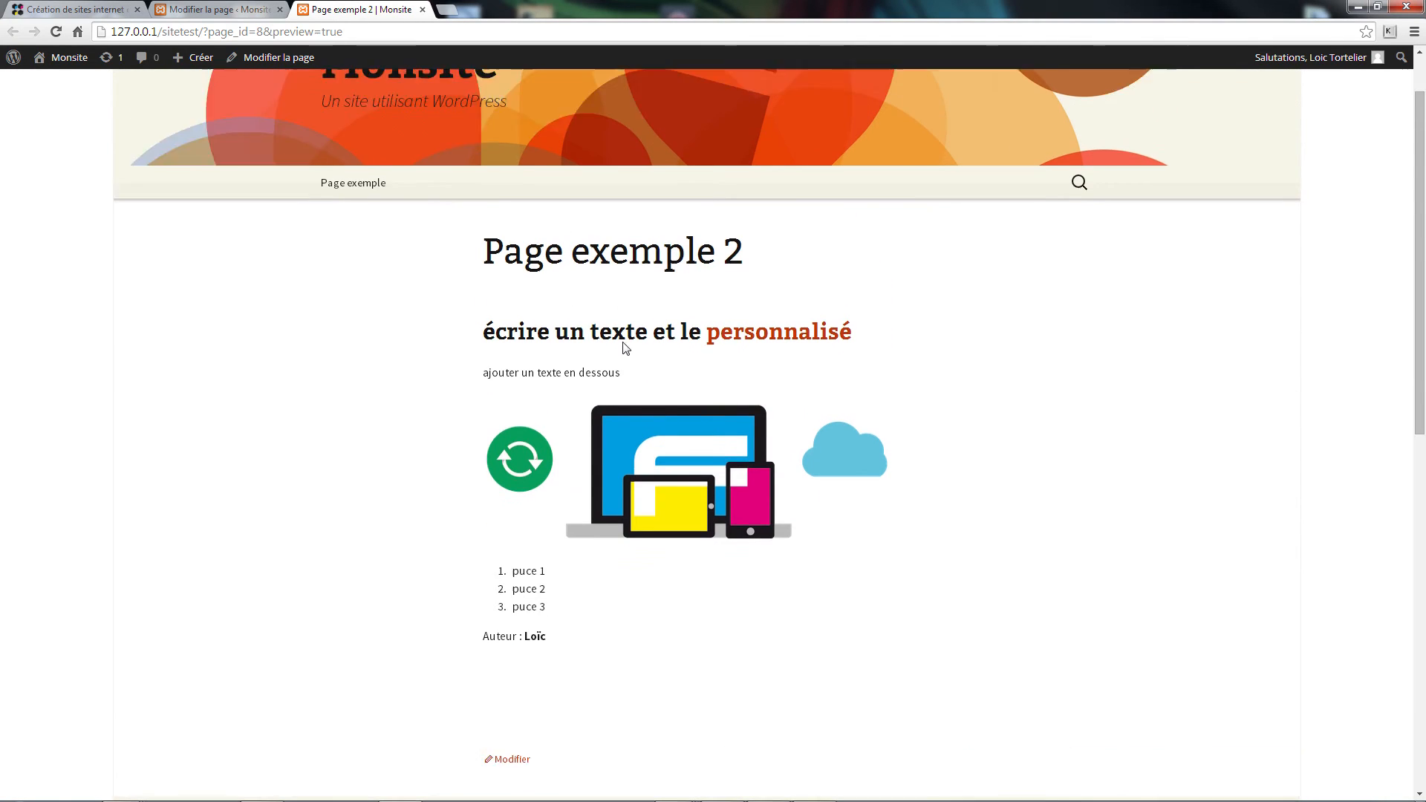
scroll(626, 340, up, 8)
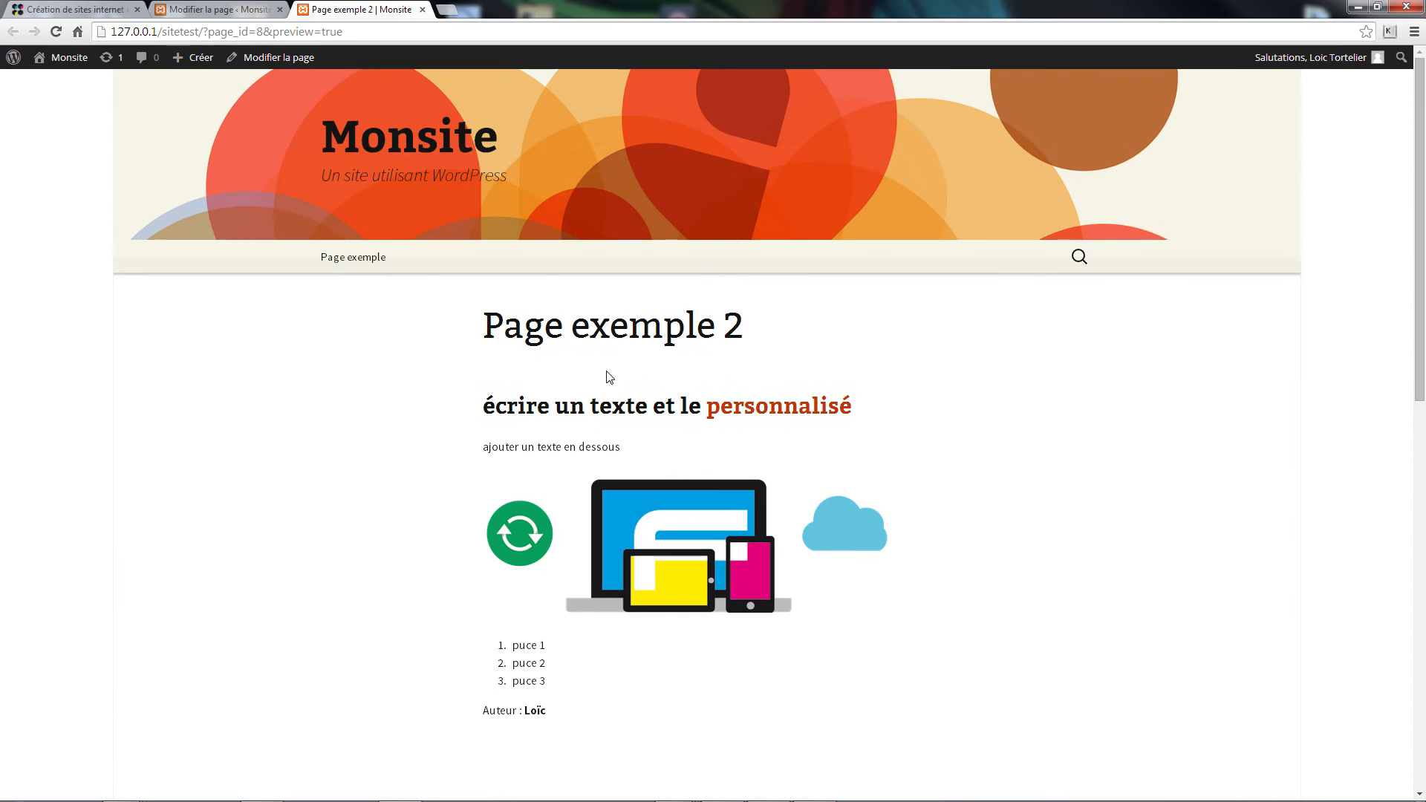
scroll(606, 376, down, 7)
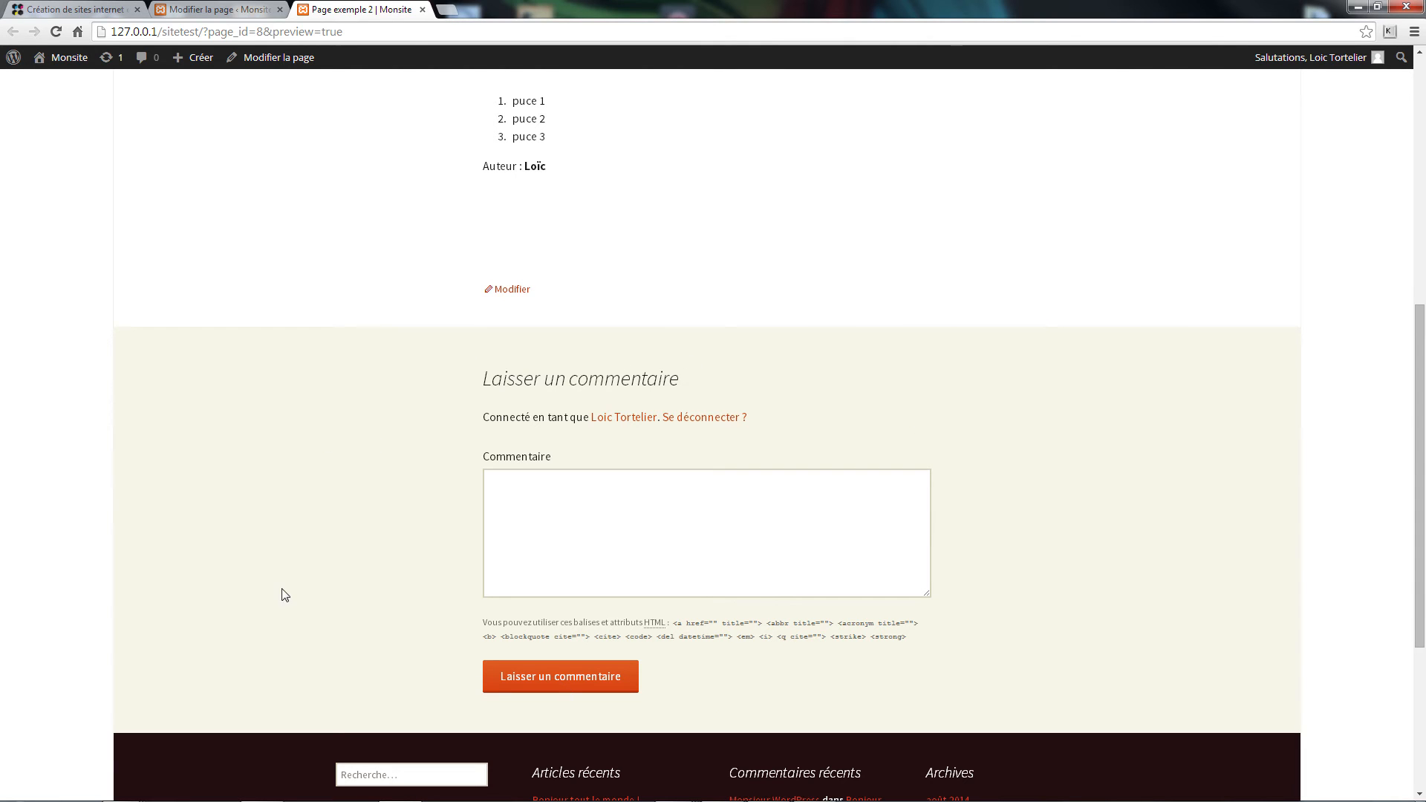
scroll(451, 436, up, 7)
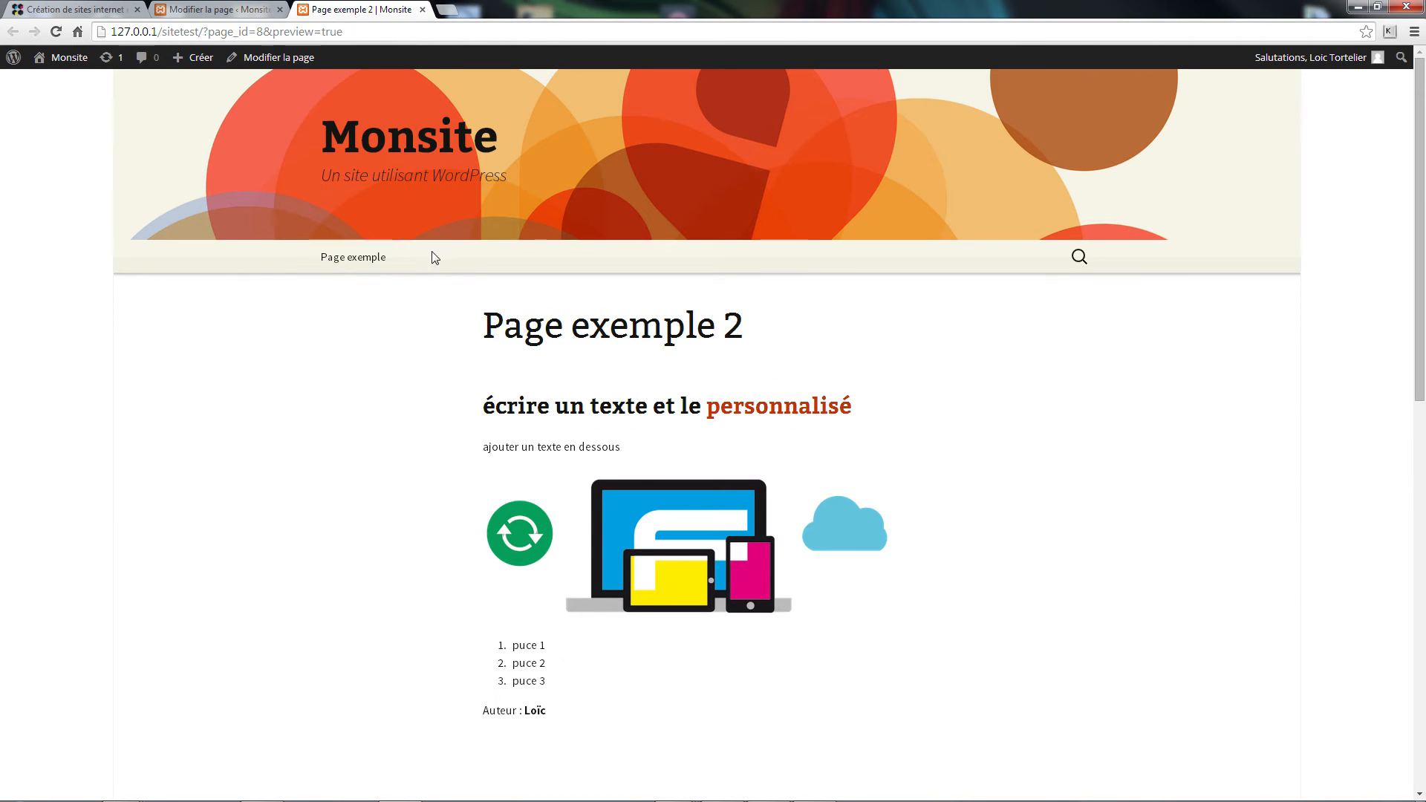
scroll(526, 327, down, 7)
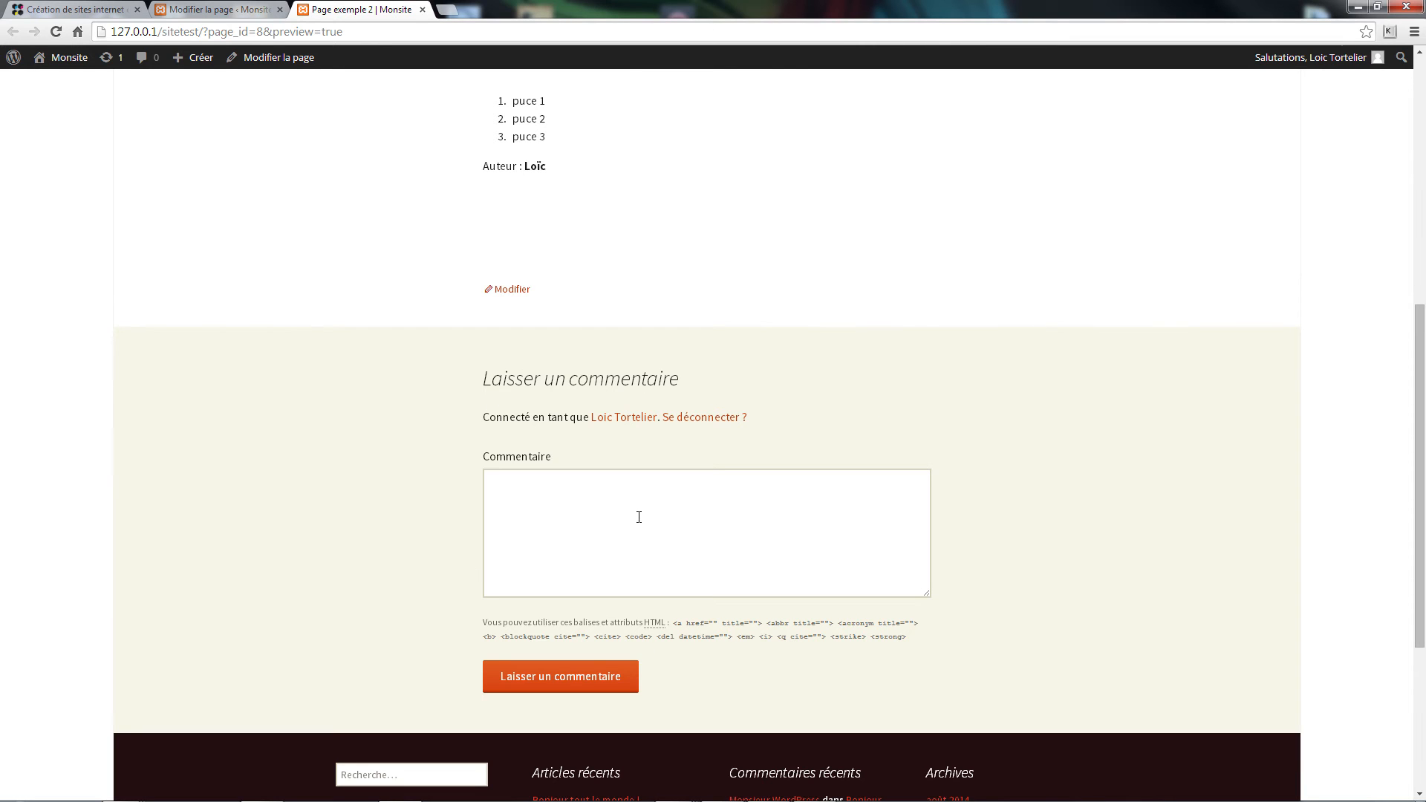
scroll(636, 516, up, 3)
scroll(665, 433, down, 3)
scroll(589, 446, up, 4)
scroll(574, 490, up, 4)
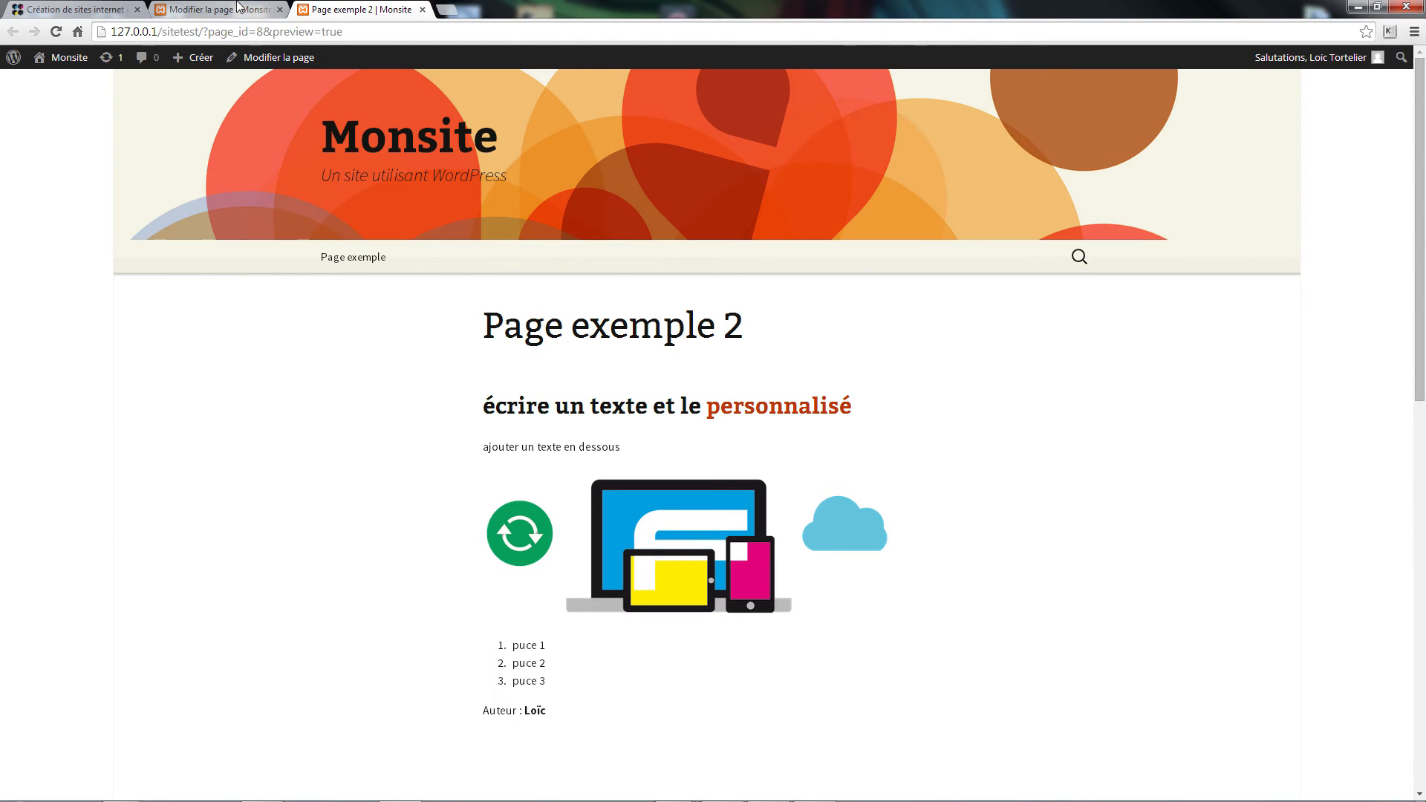
Return to the page editor and enable the display of its "Discussion" section
click(258, 11)
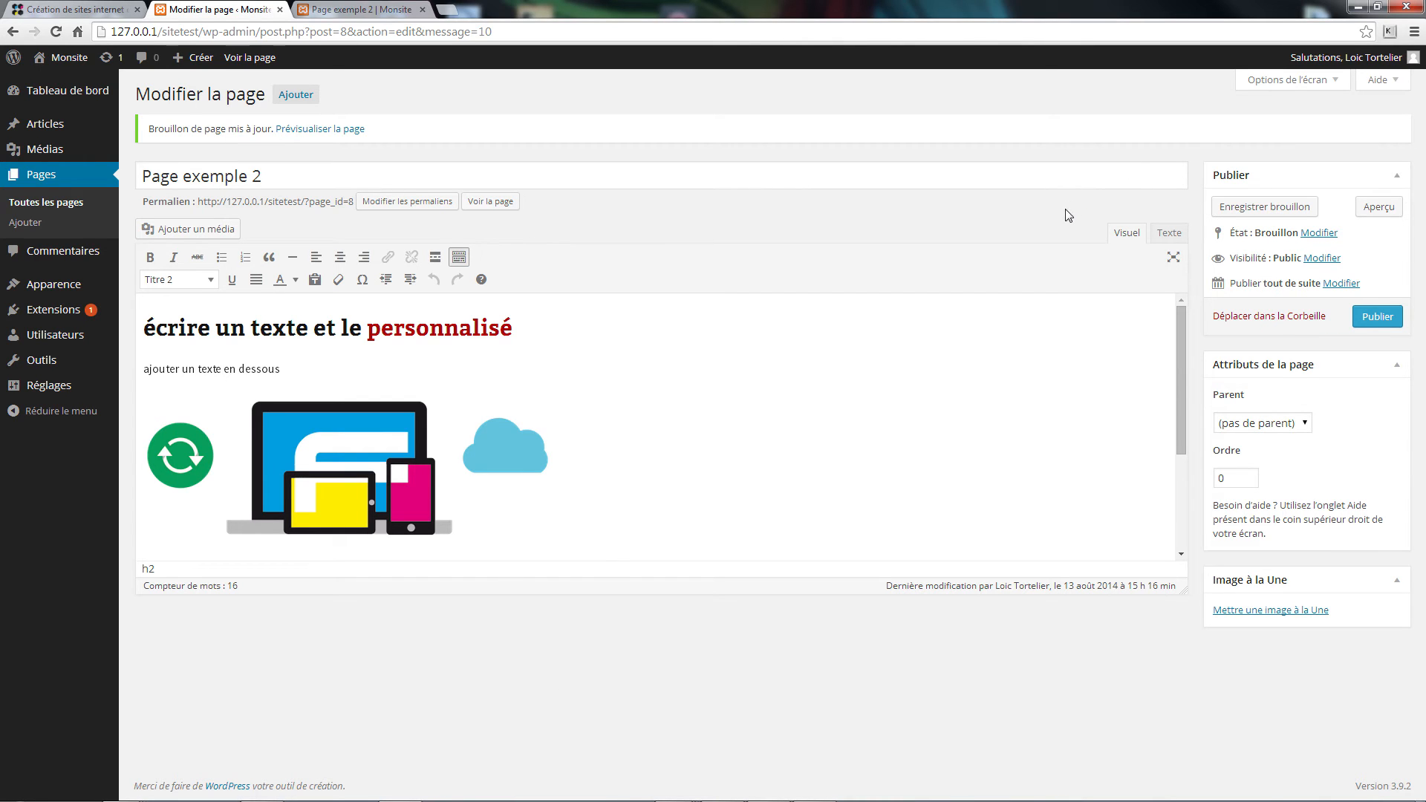
click(1285, 80)
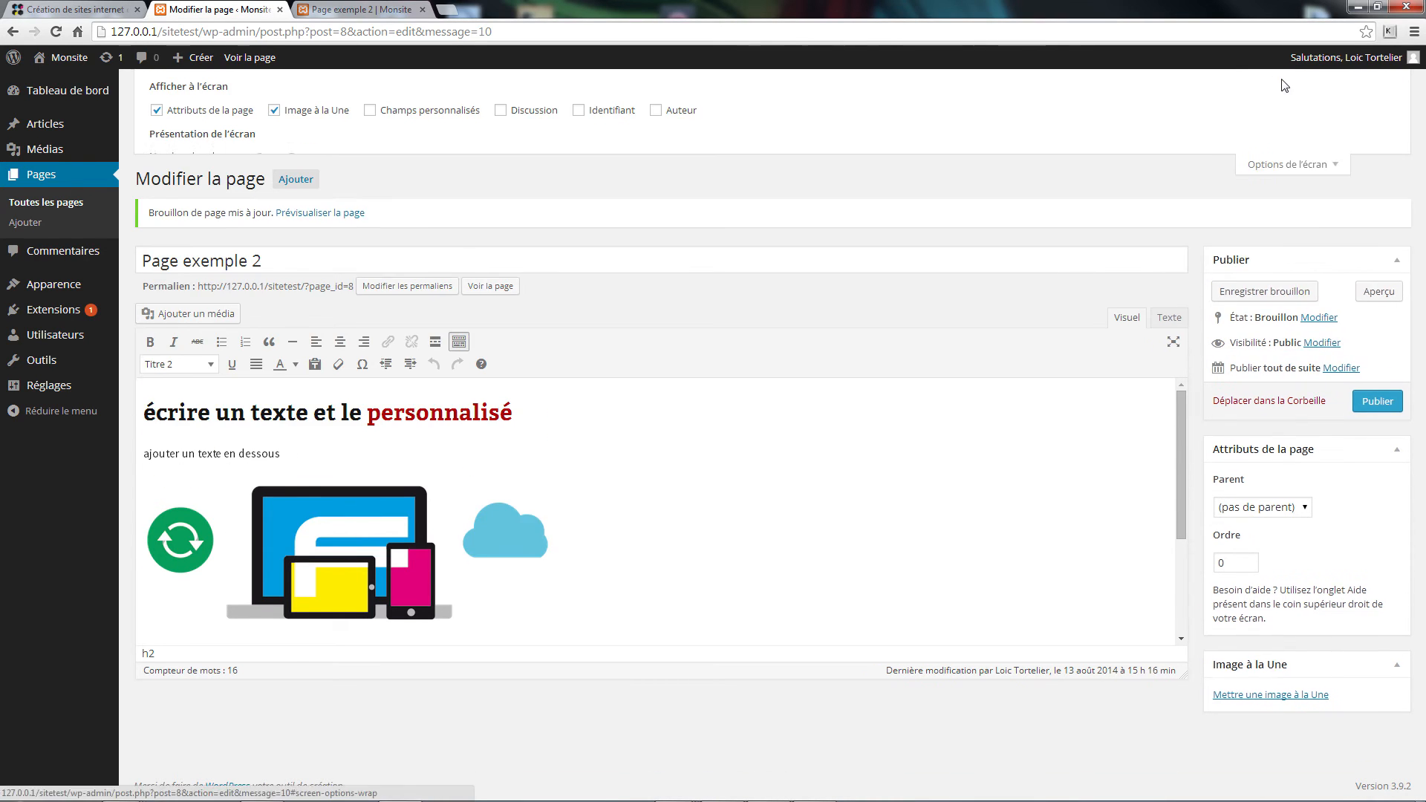
click(523, 113)
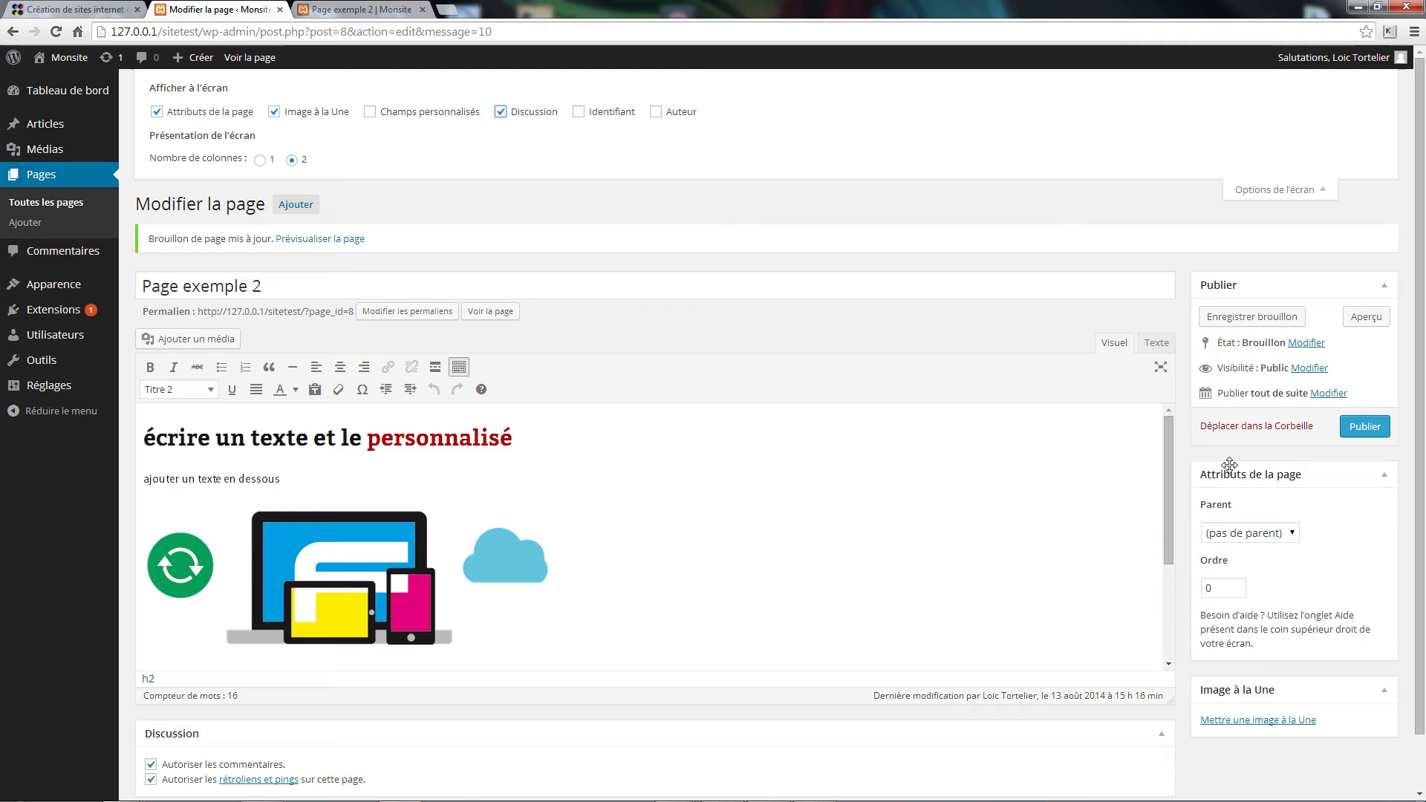
click(1280, 190)
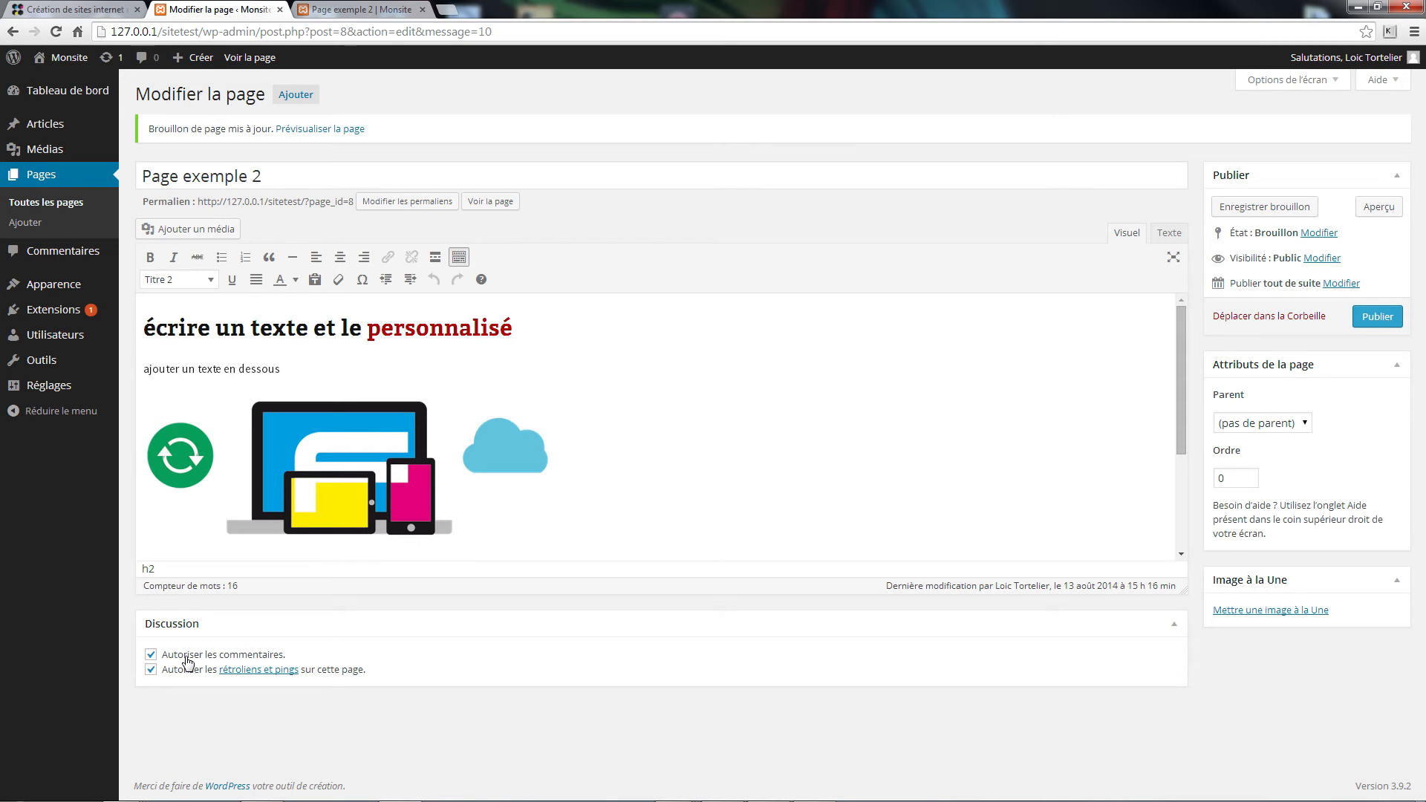
Disable "Autoriser les commentaires" for the page and save the draft
click(151, 656)
click(1286, 208)
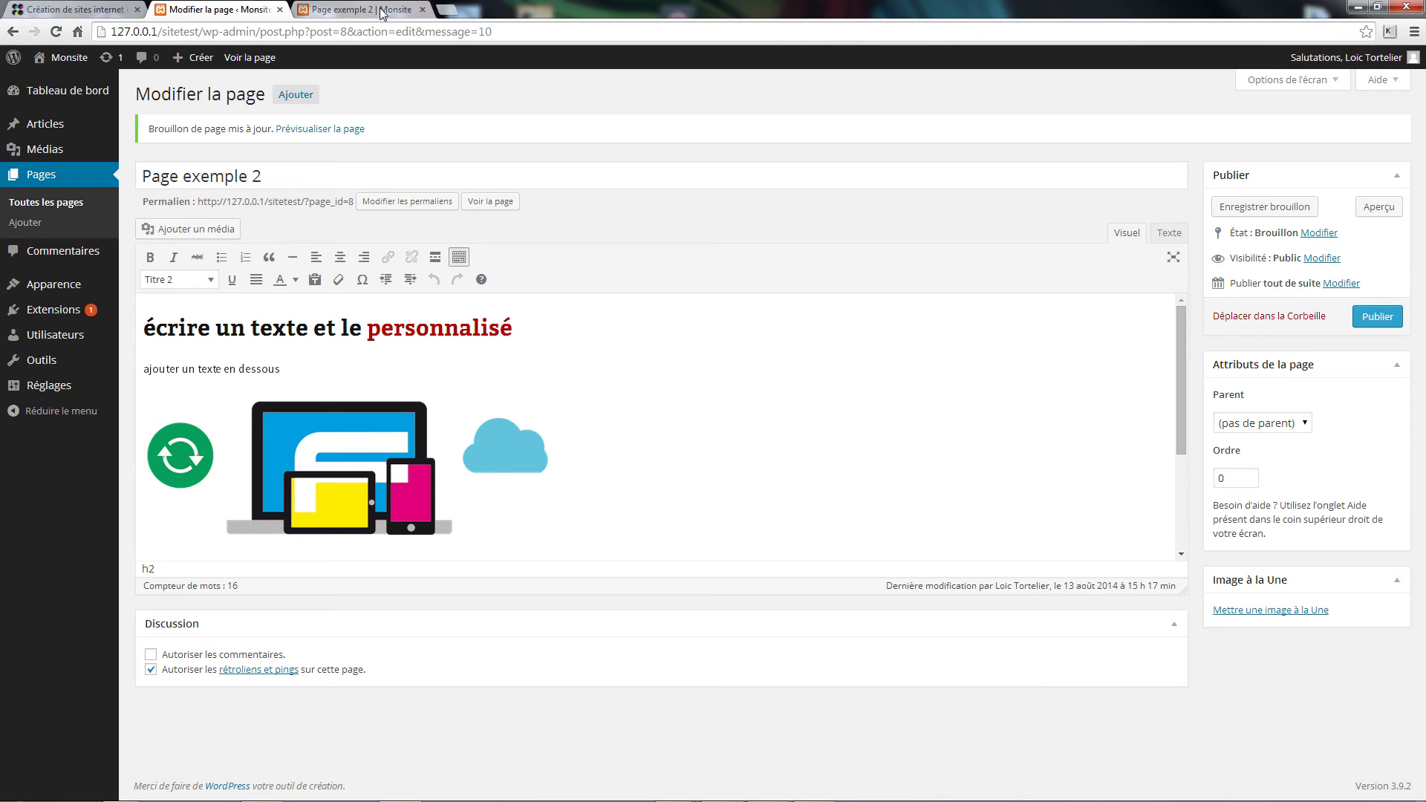
Check the page preview below the content for the comment form
click(349, 10)
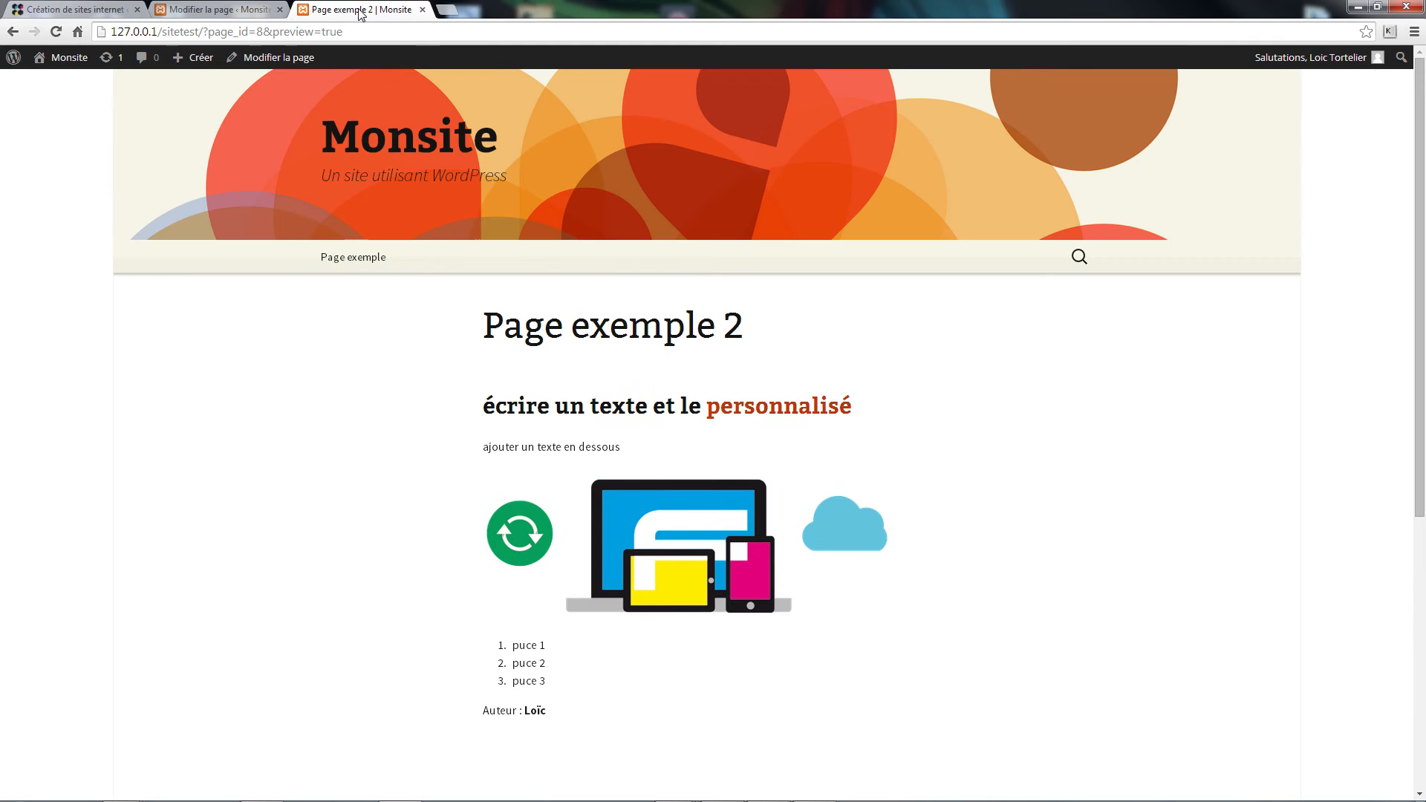
scroll(416, 405, down, 4)
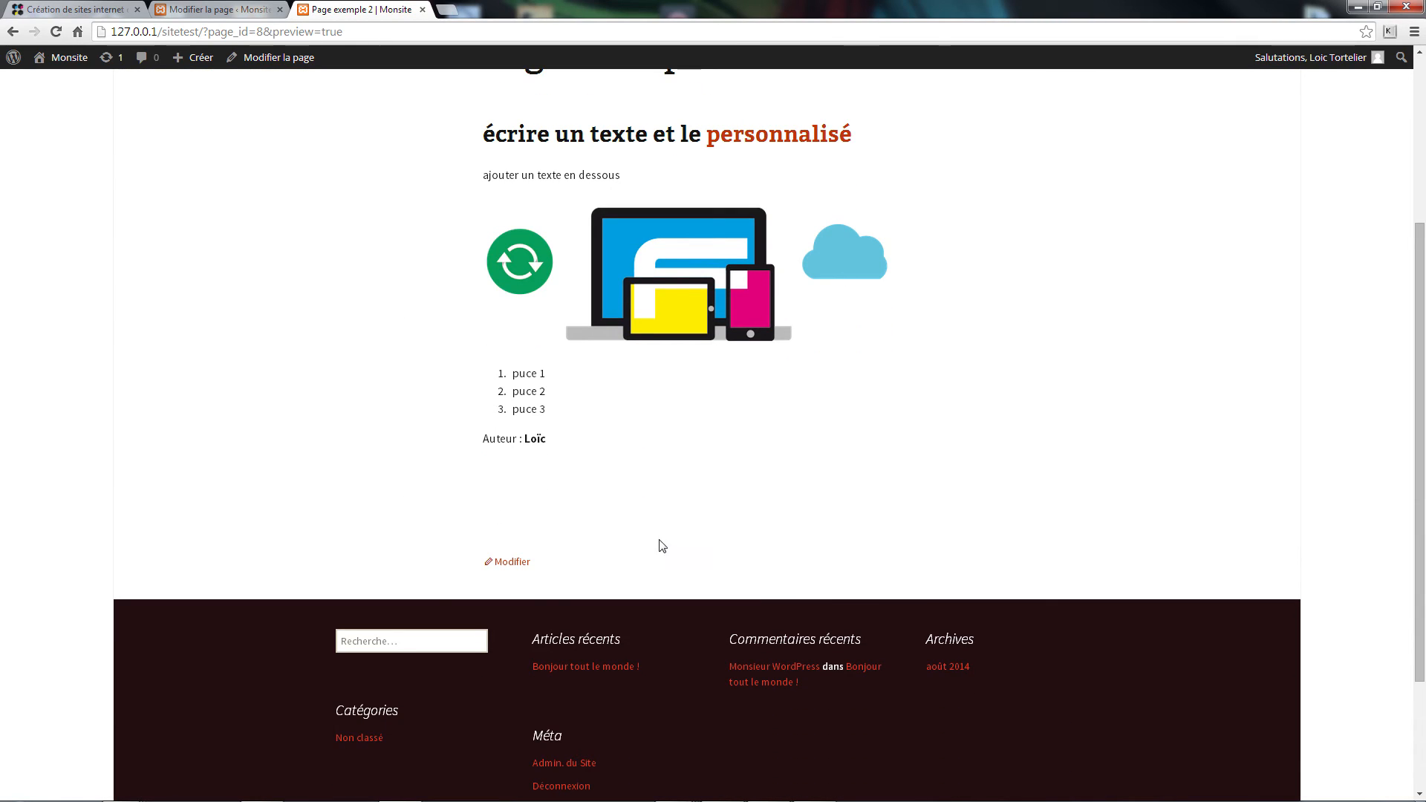
scroll(369, 339, down, 1)
scroll(364, 343, up, 4)
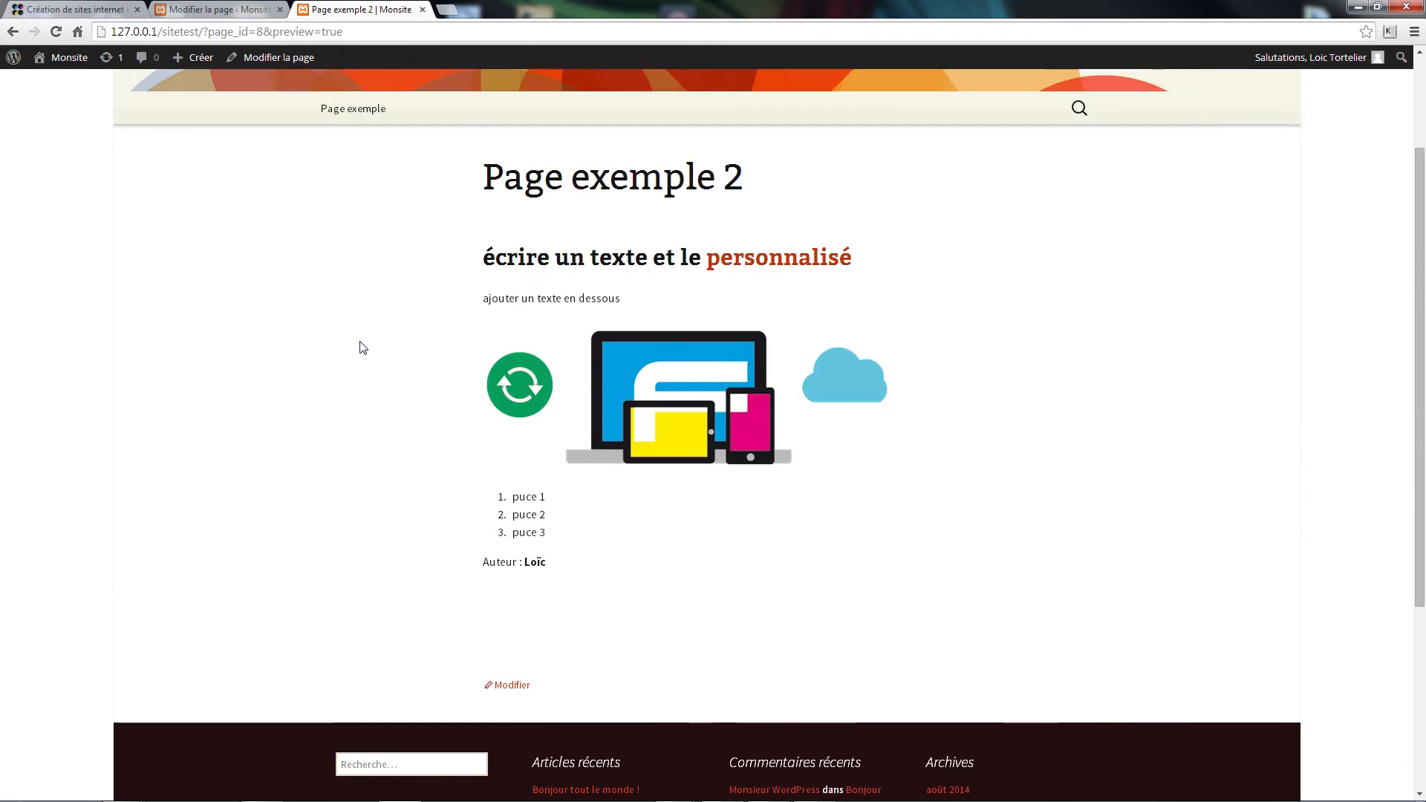
scroll(361, 346, down, 2)
scroll(361, 345, up, 3)
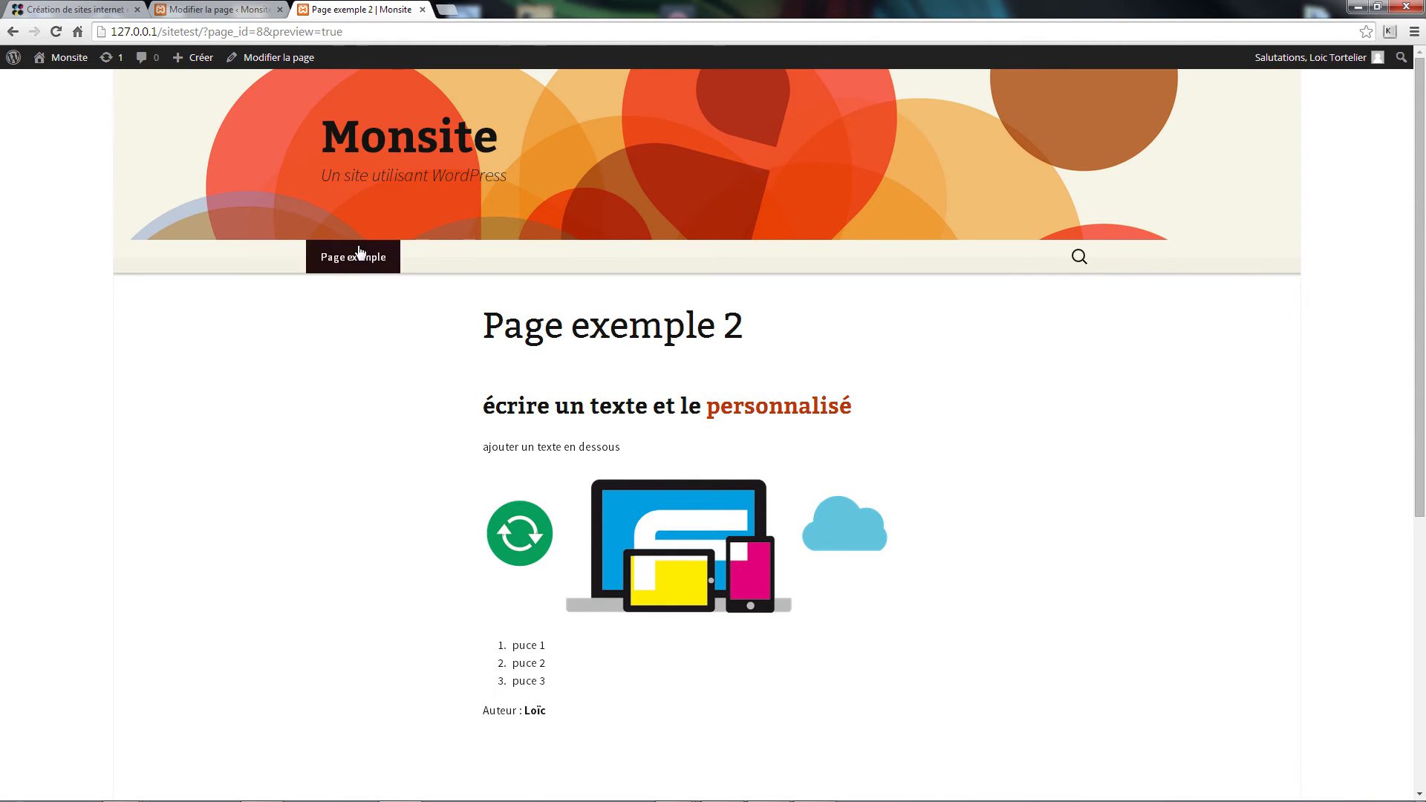
Check the rest of the page preview, return to the editor of "Page exemple 2" and publish the page
scroll(366, 241, down, 2)
scroll(382, 273, down, 2)
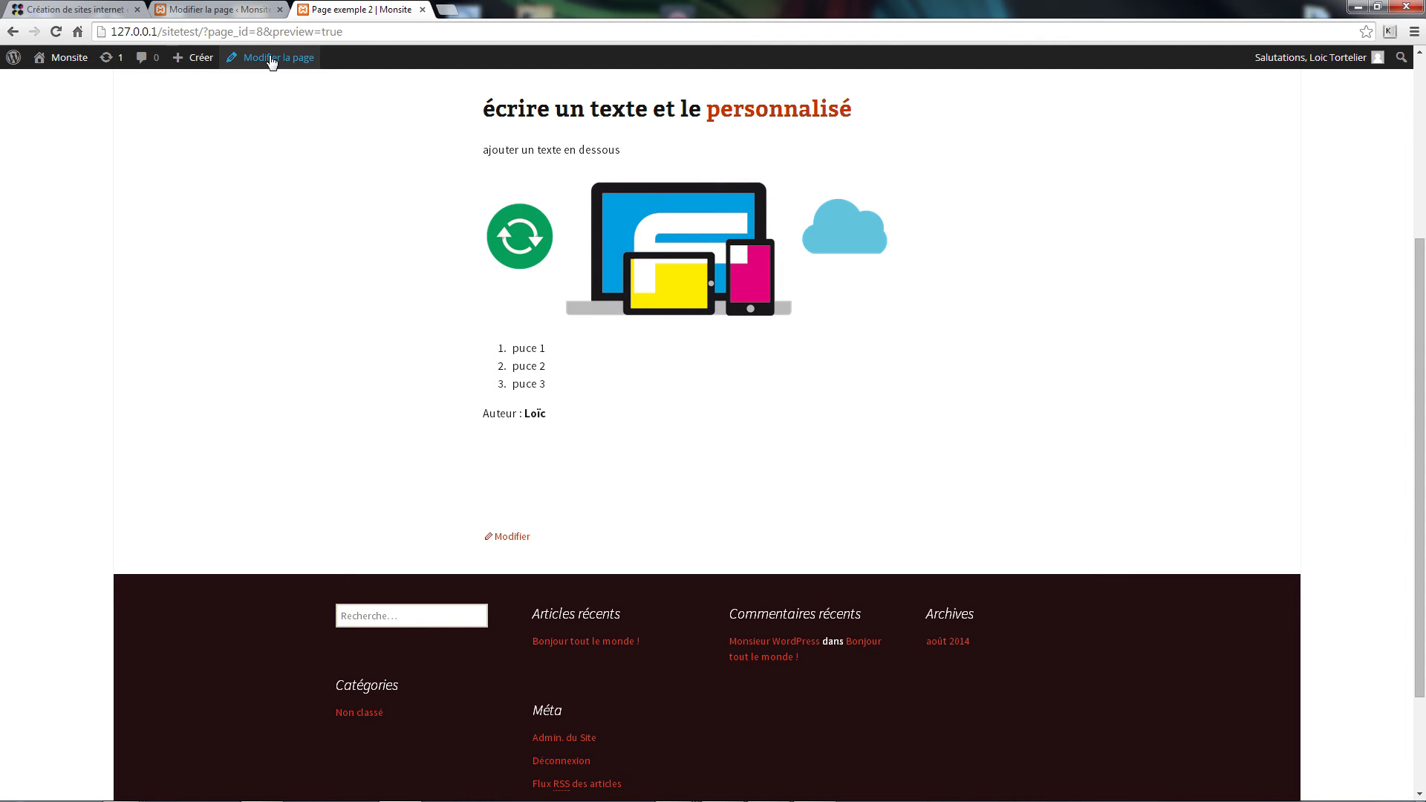
scroll(318, 175, up, 4)
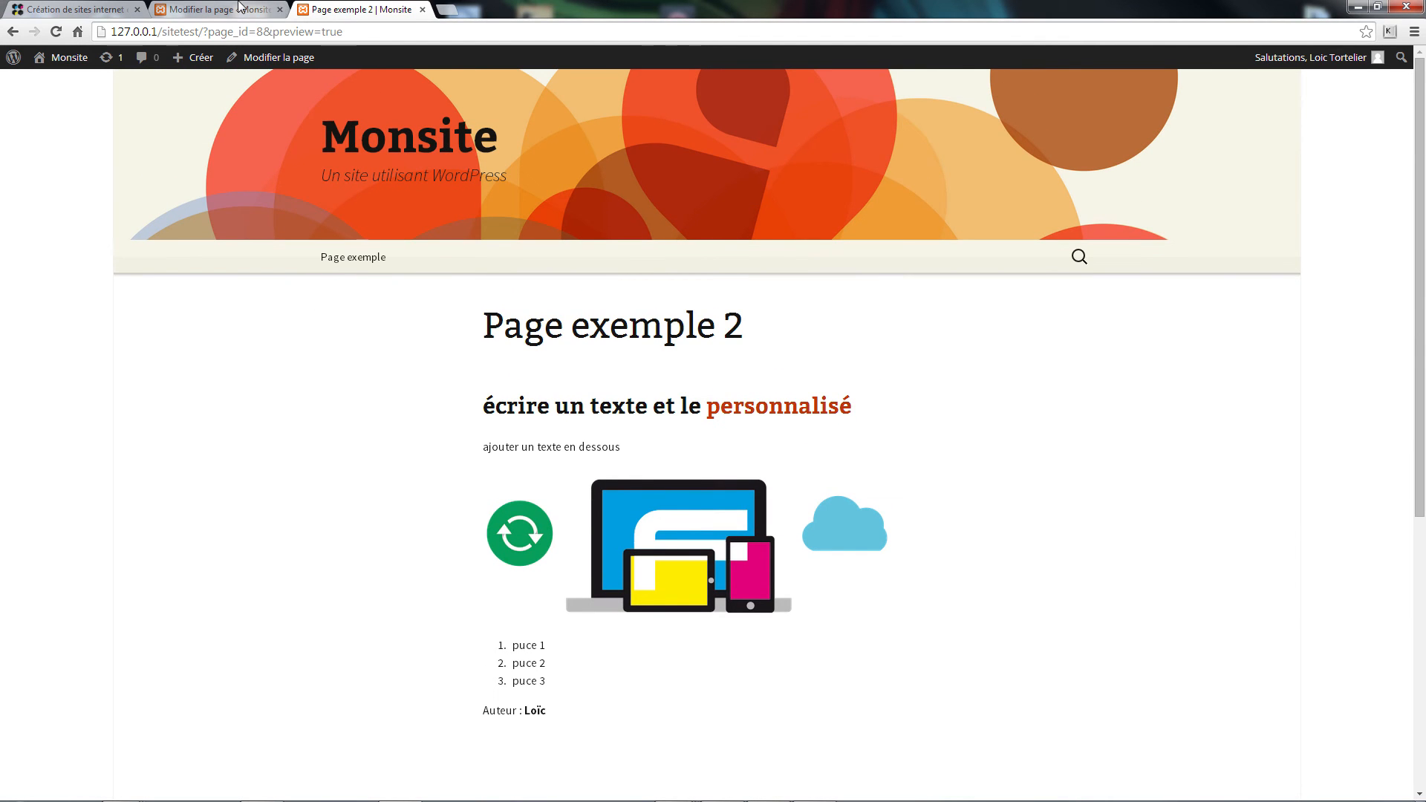
click(230, 9)
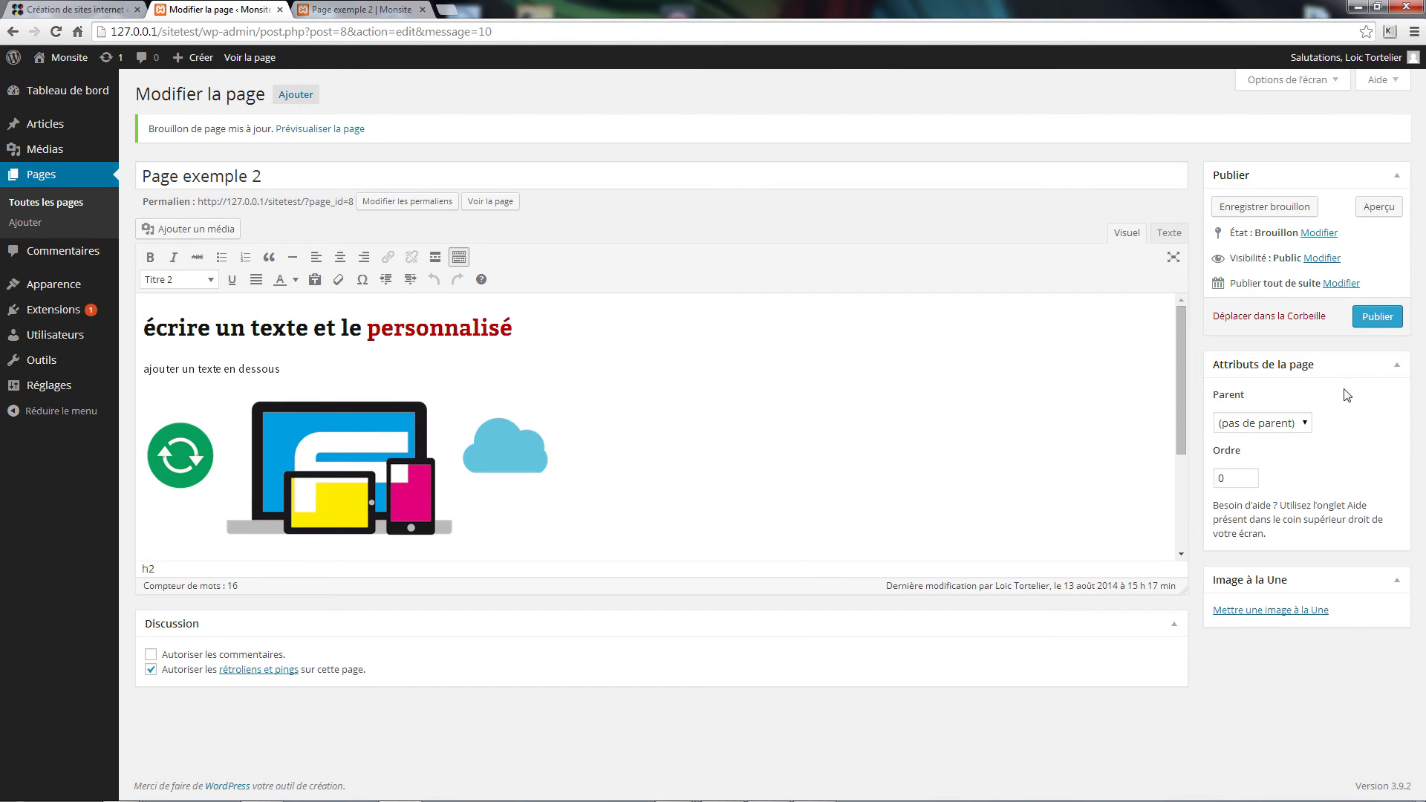
click(364, 9)
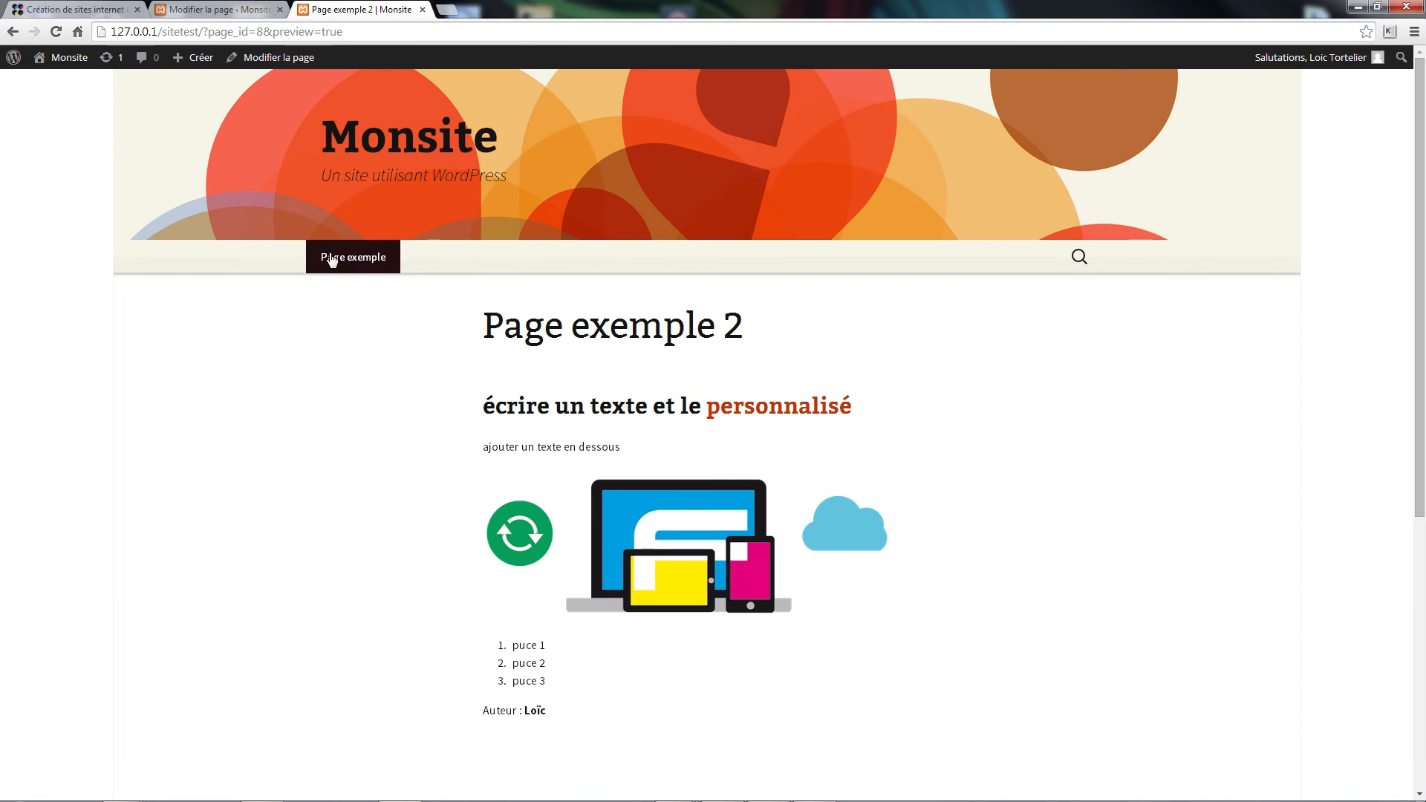
click(223, 9)
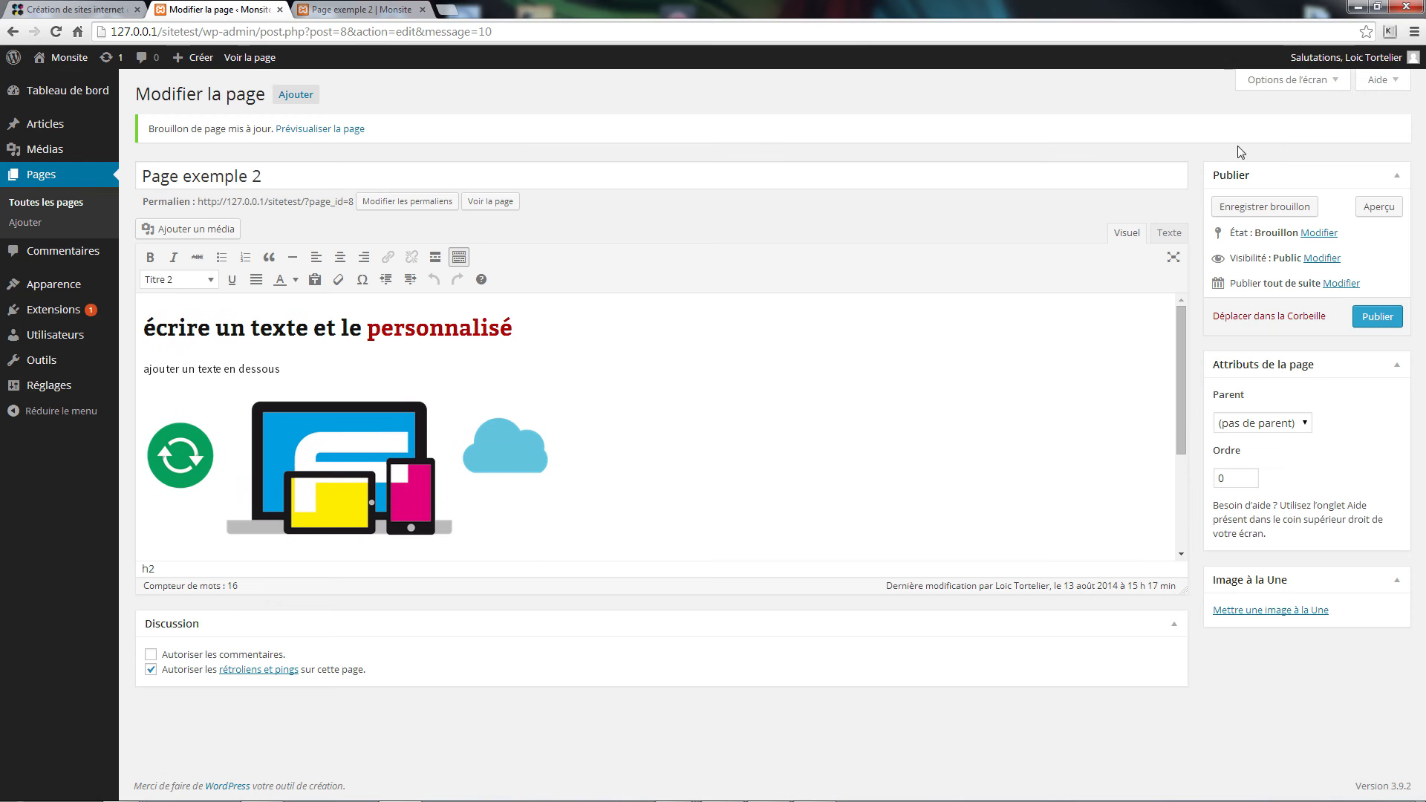
click(1380, 318)
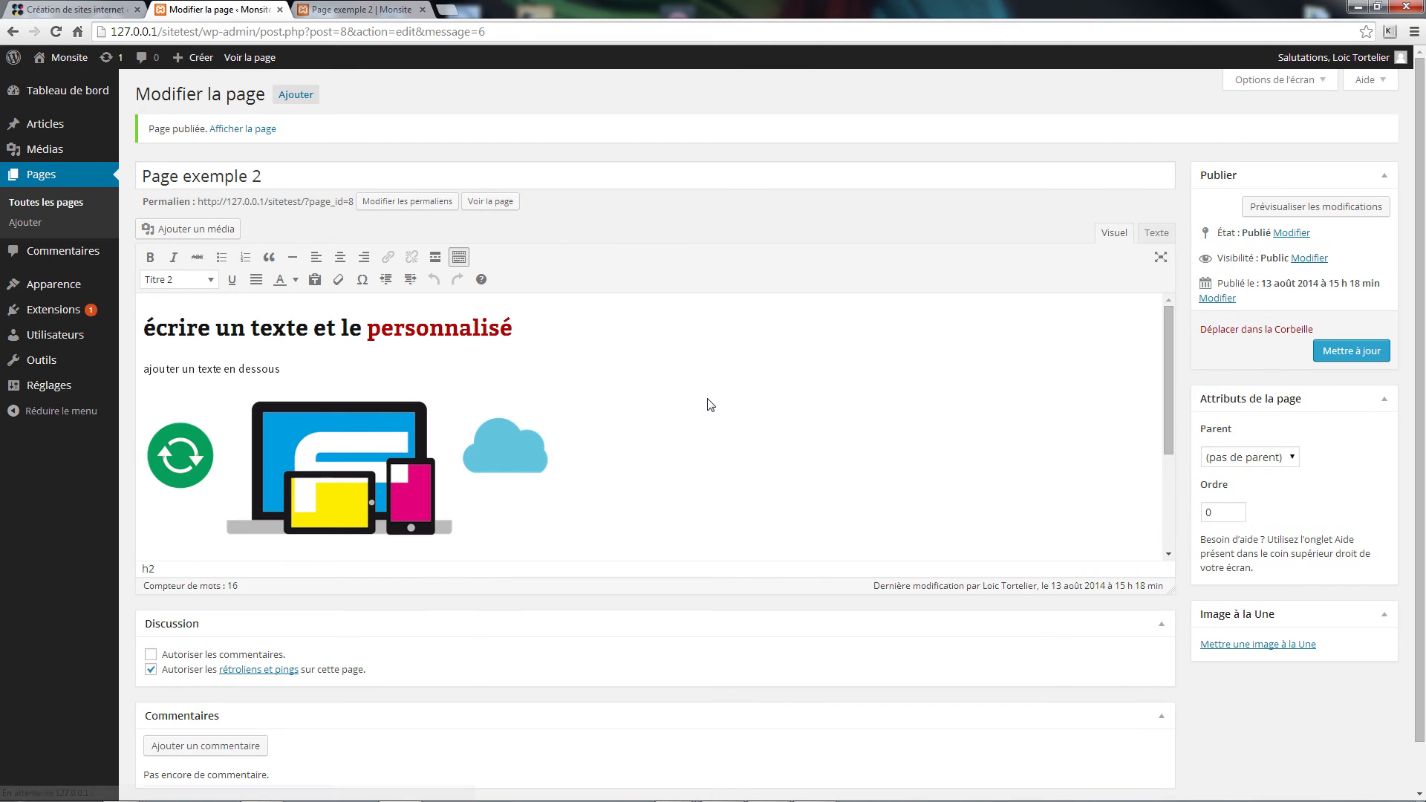
View the published "Page exemple 2" down to its footer, check its navigation entry, and open the site's home page
click(490, 205)
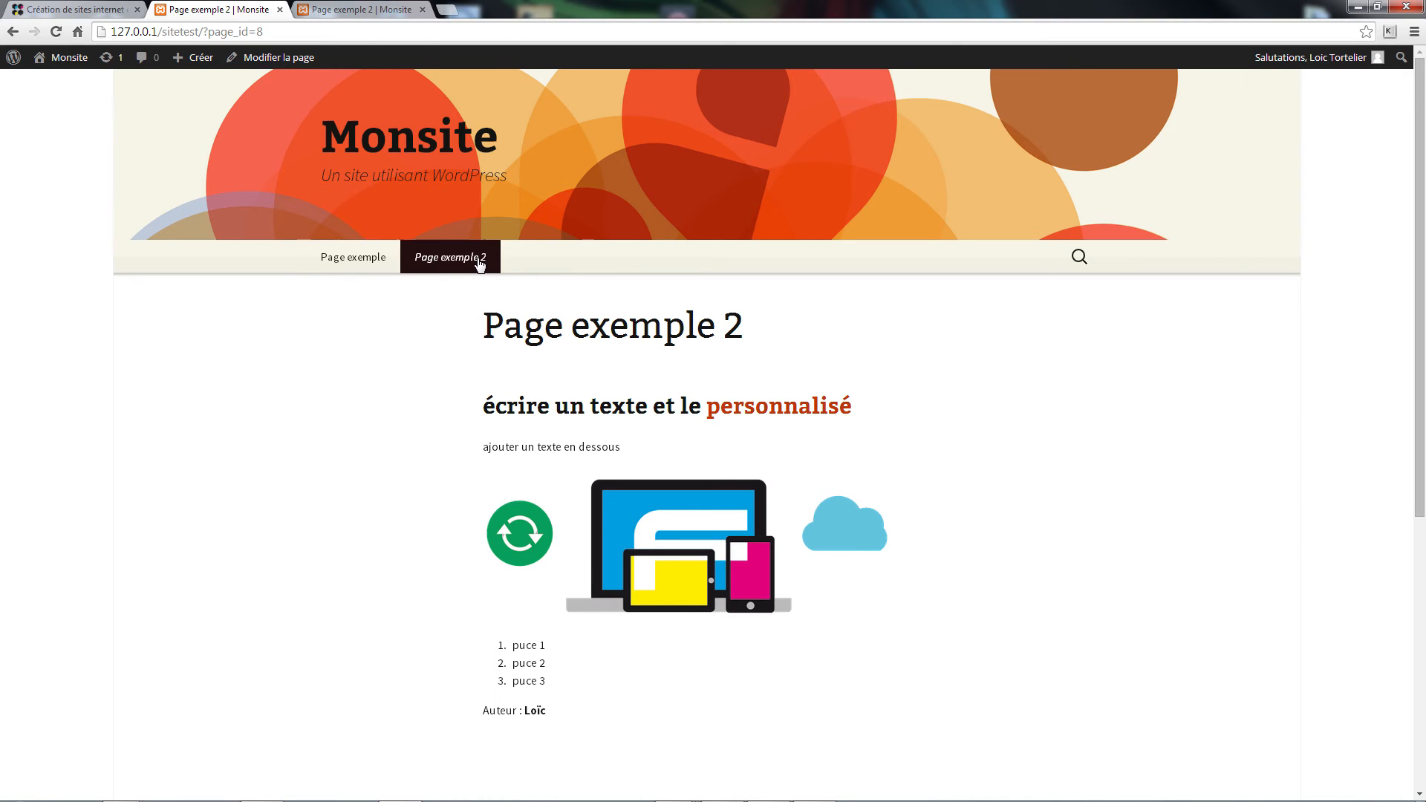
scroll(442, 349, down, 2)
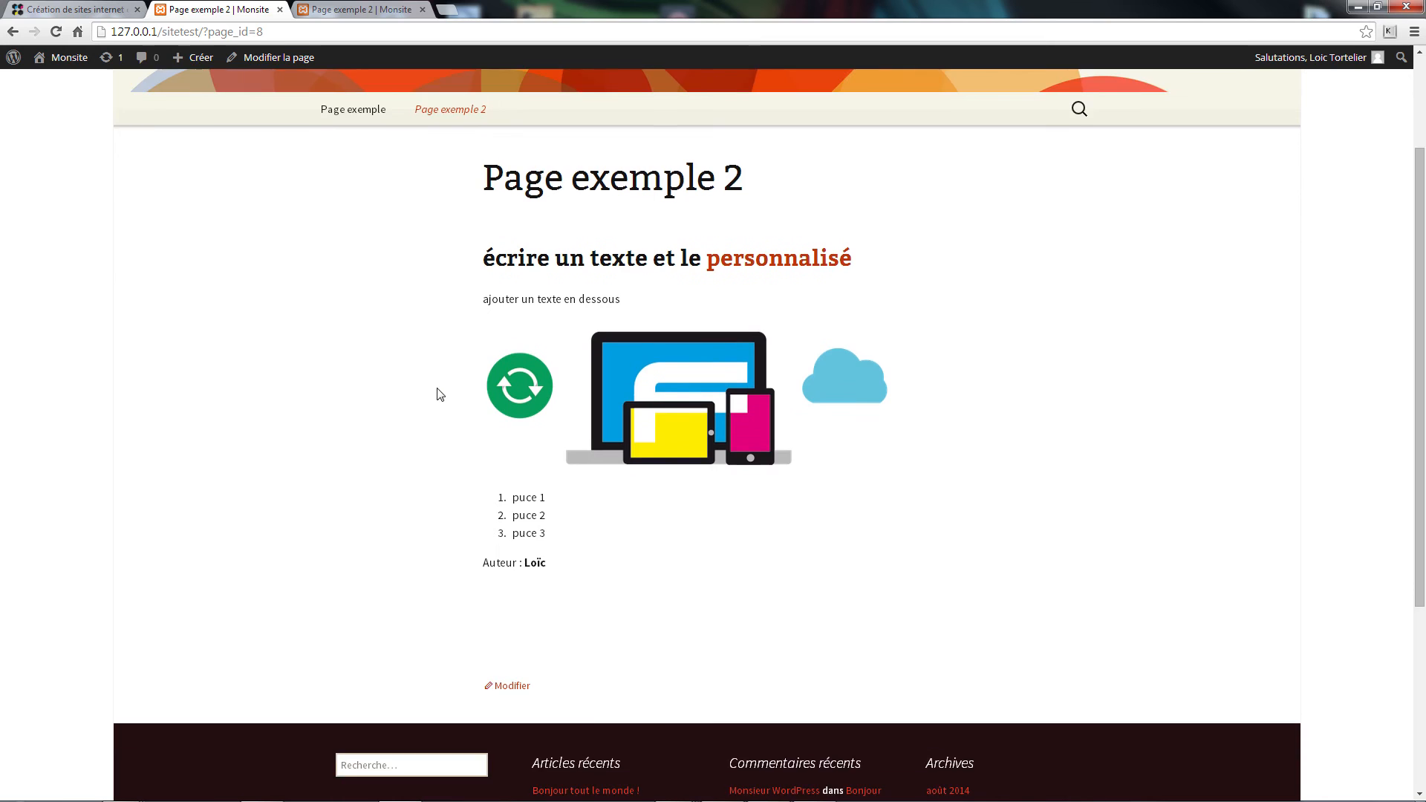
scroll(439, 392, down, 2)
scroll(437, 392, up, 4)
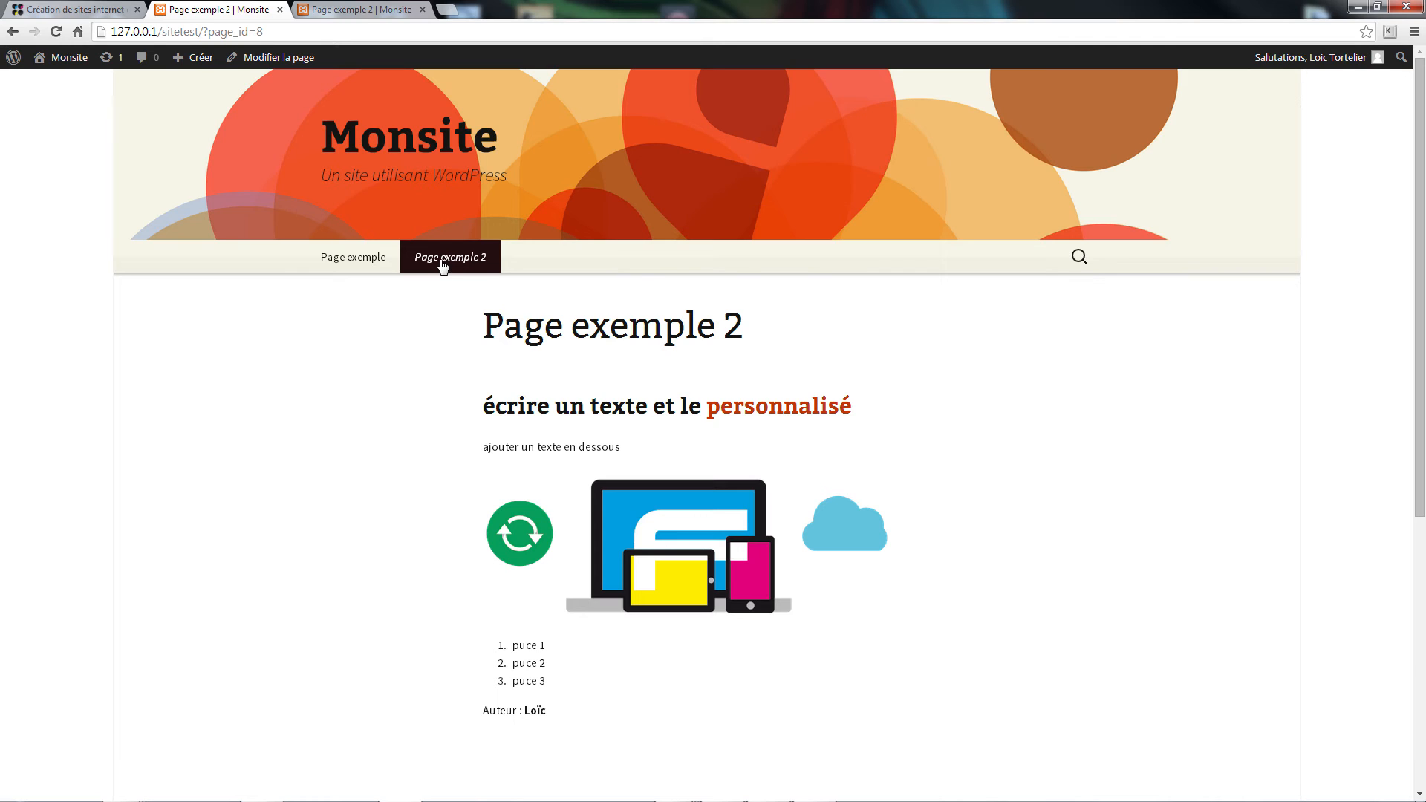
click(442, 265)
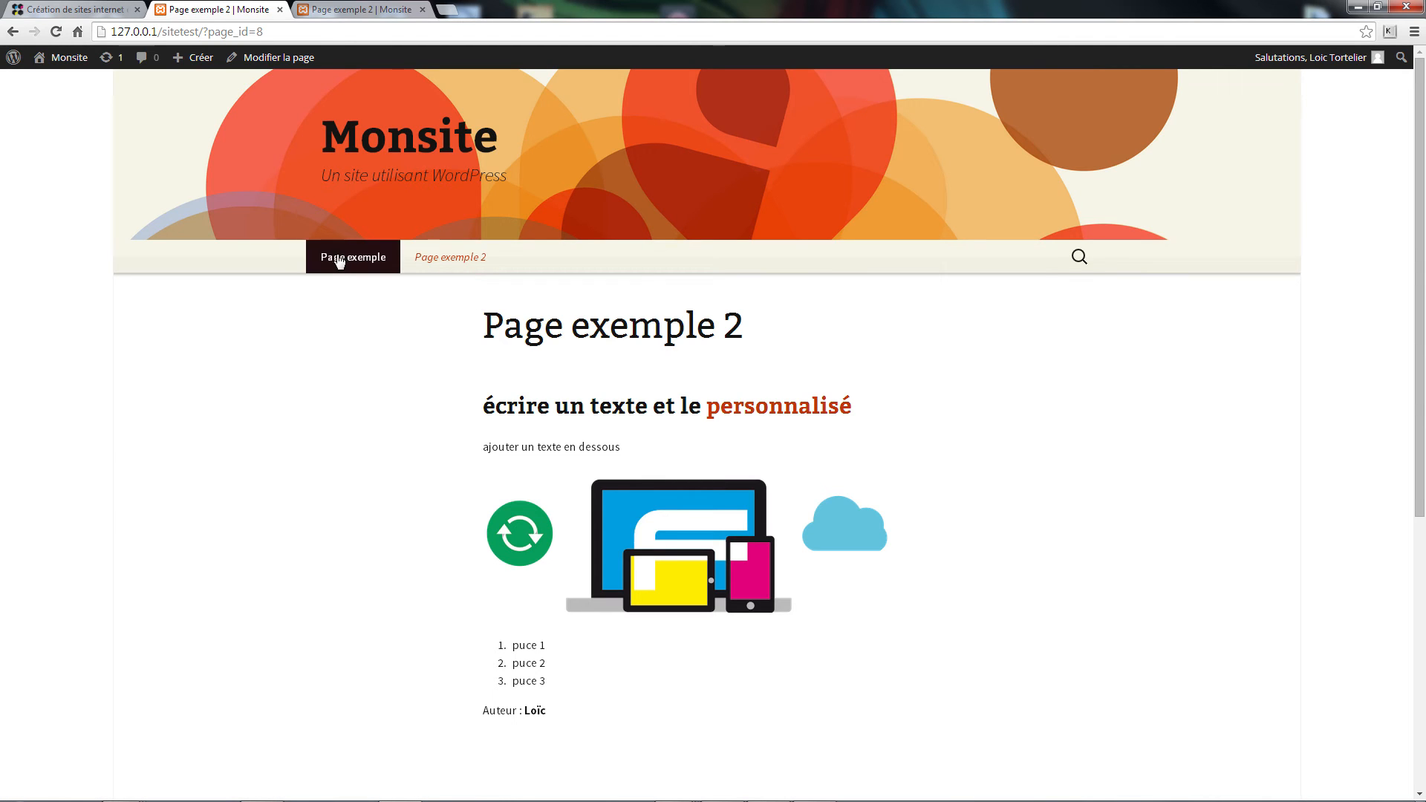
mouse_move(201, 58)
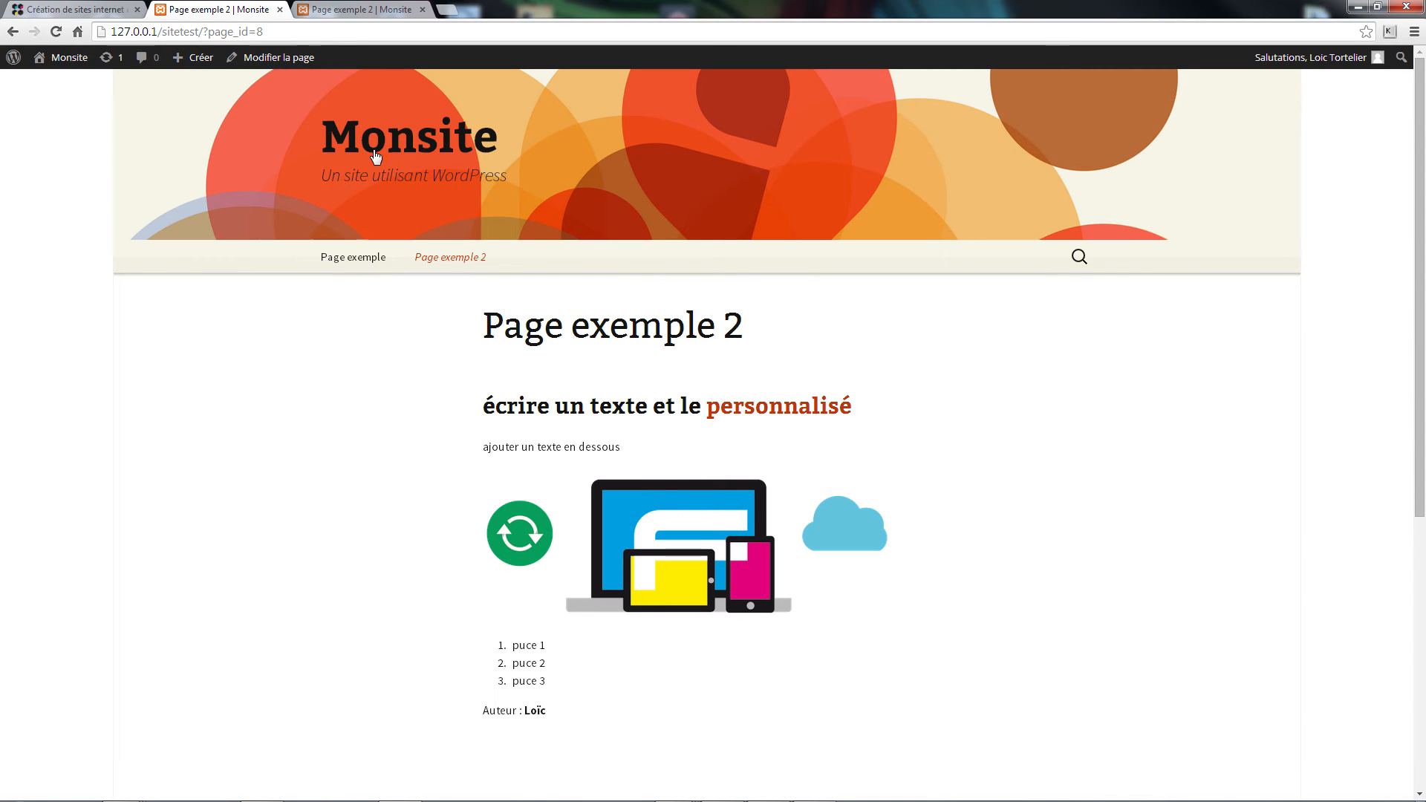
click(428, 143)
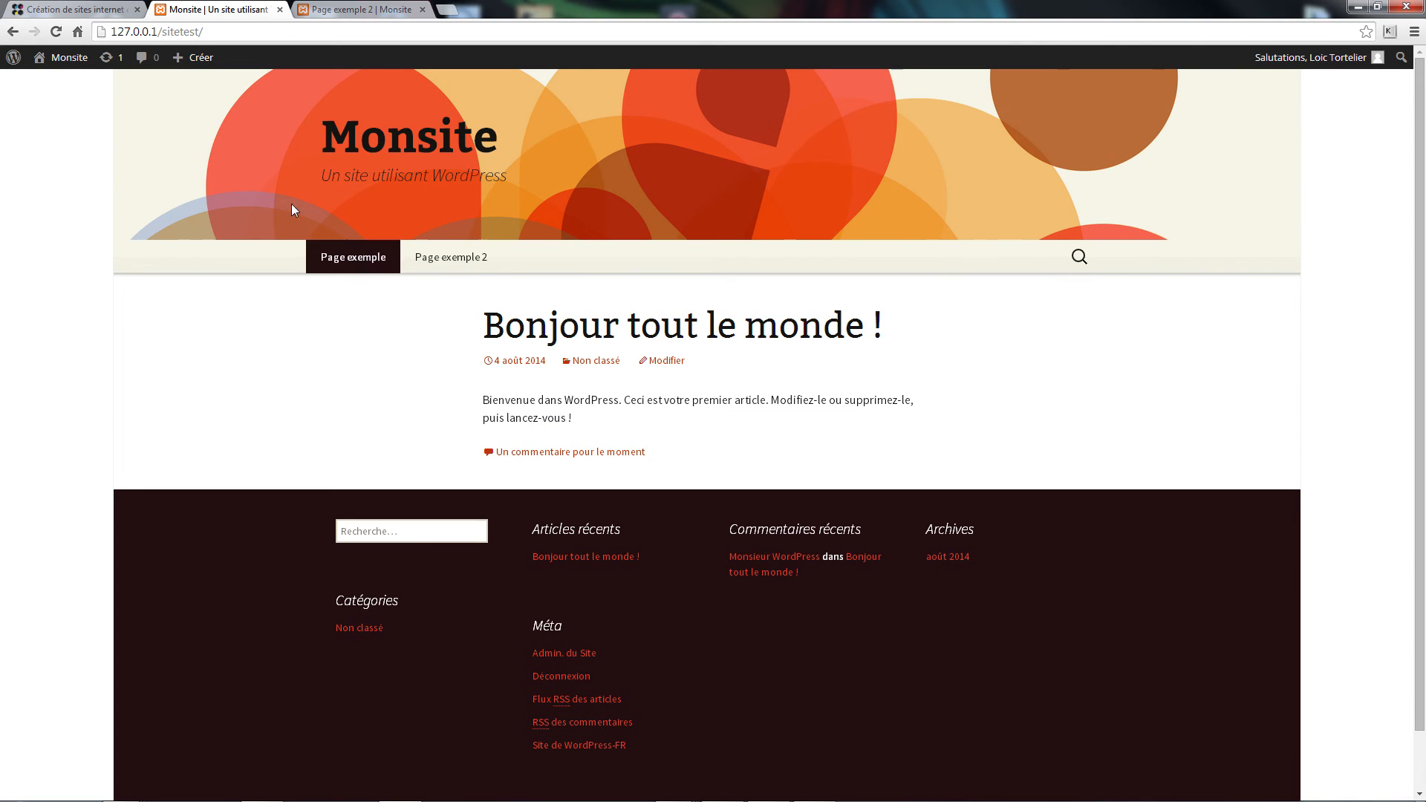
Create and publish a new page titled "Accueil" with the text "contenu test" and "Autoriser les commentaires" disabled
mouse_move(202, 62)
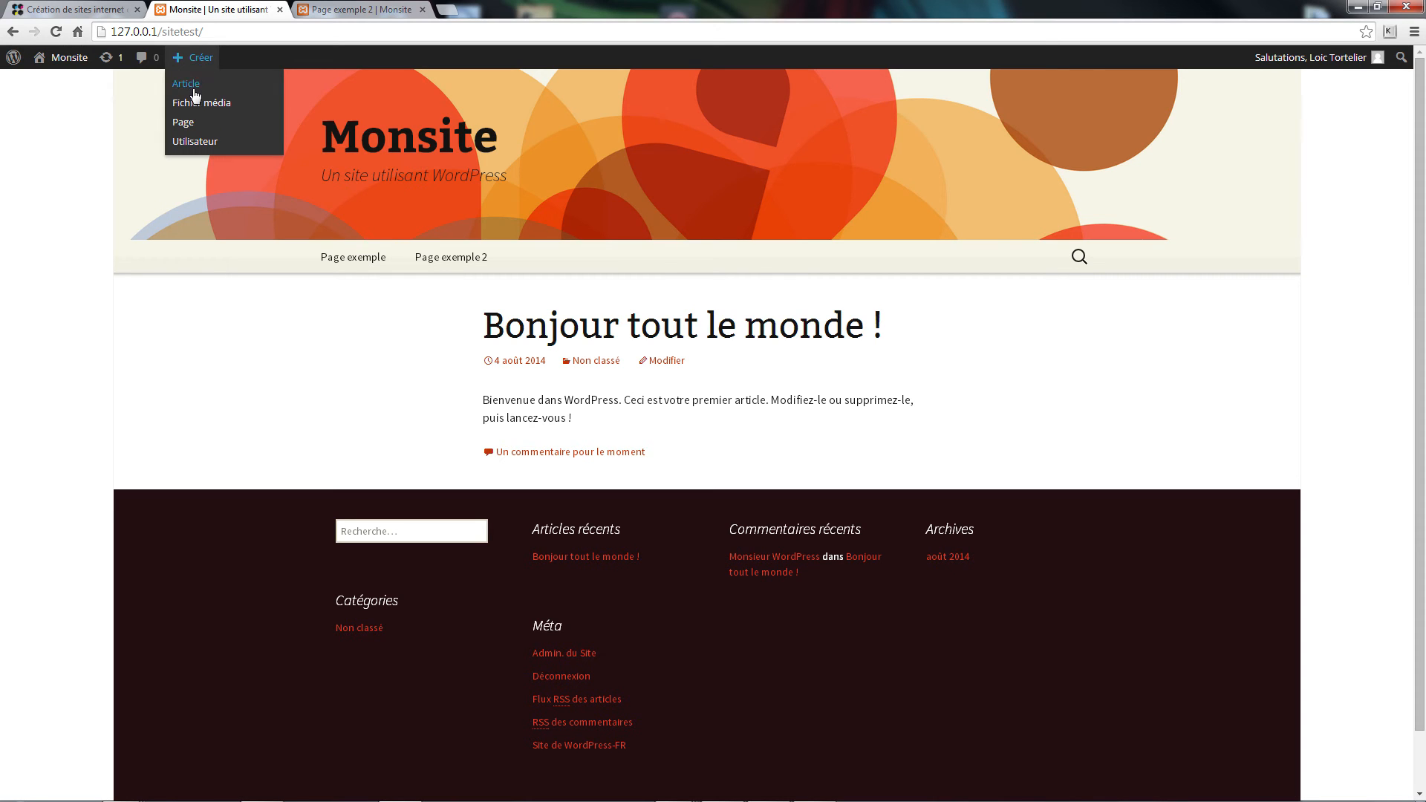
click(184, 123)
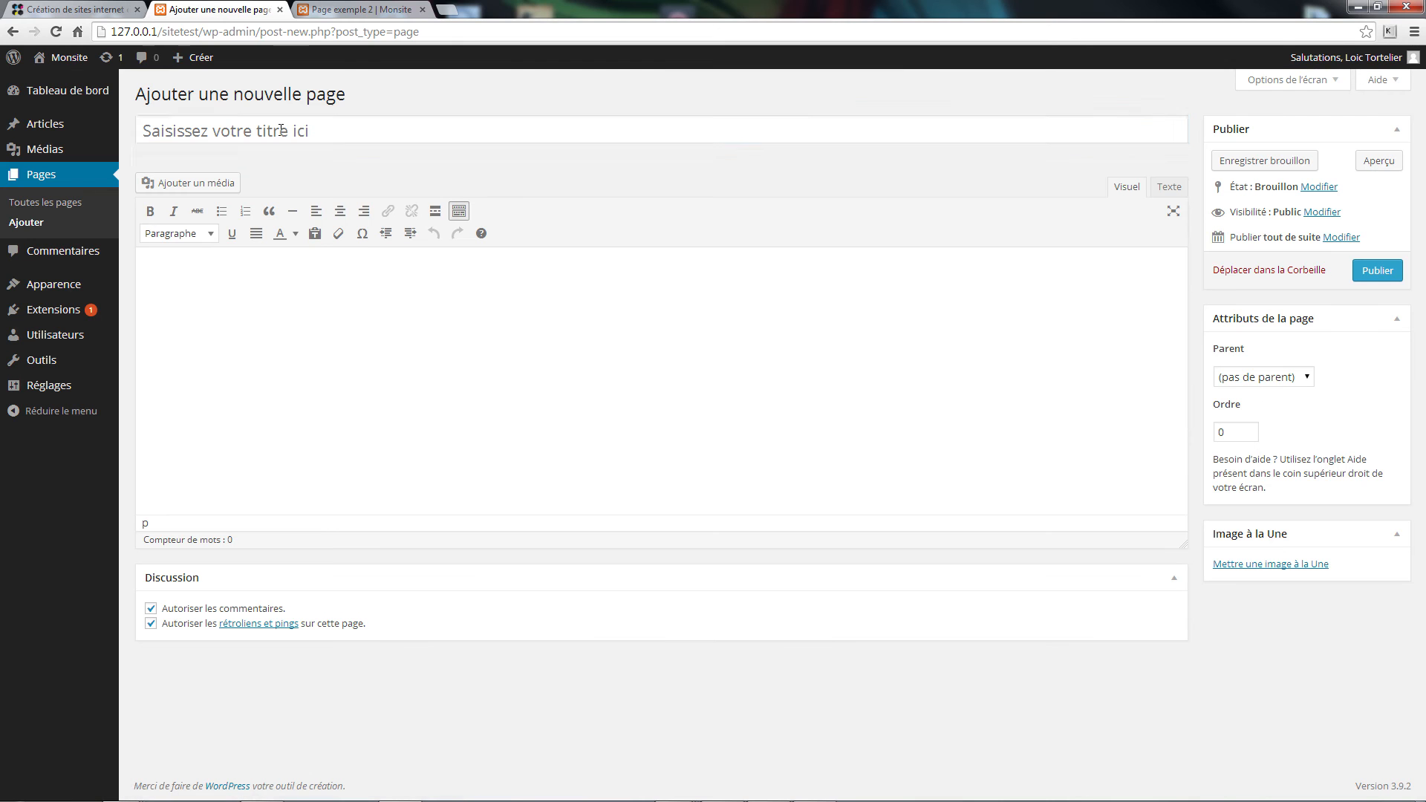
click(281, 130)
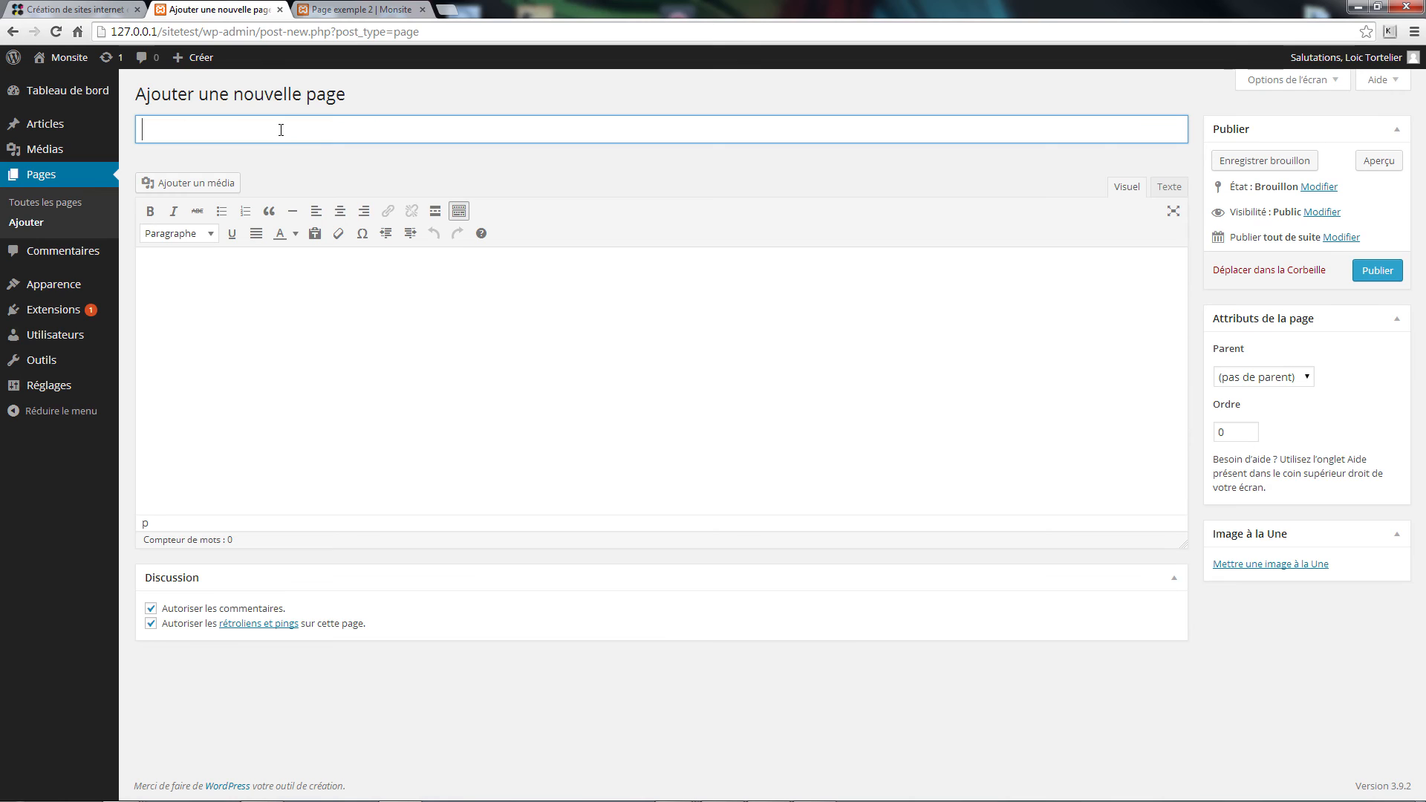
click(313, 294)
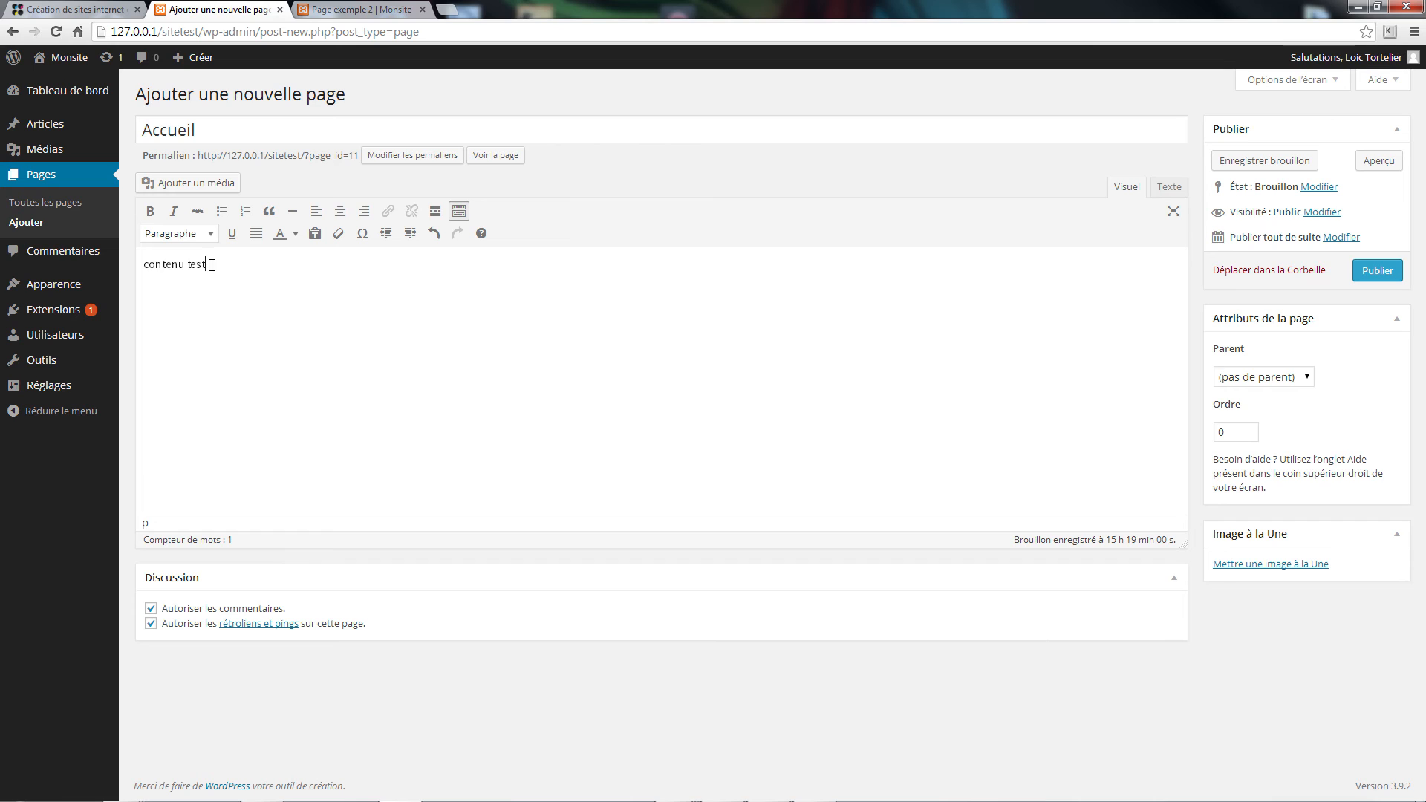
click(151, 608)
click(1379, 272)
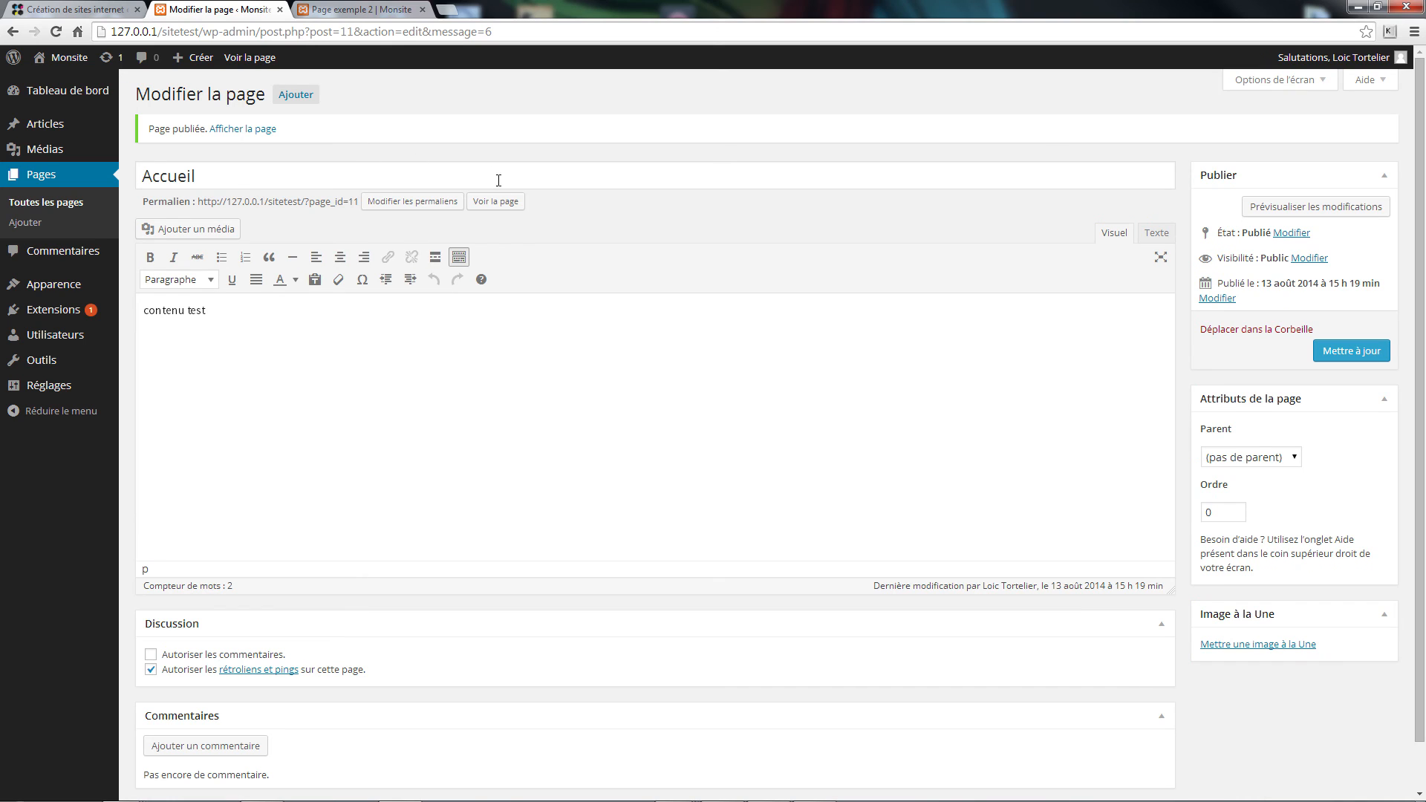
View the published "Accueil" page, open the site's home page and examine its address
click(496, 202)
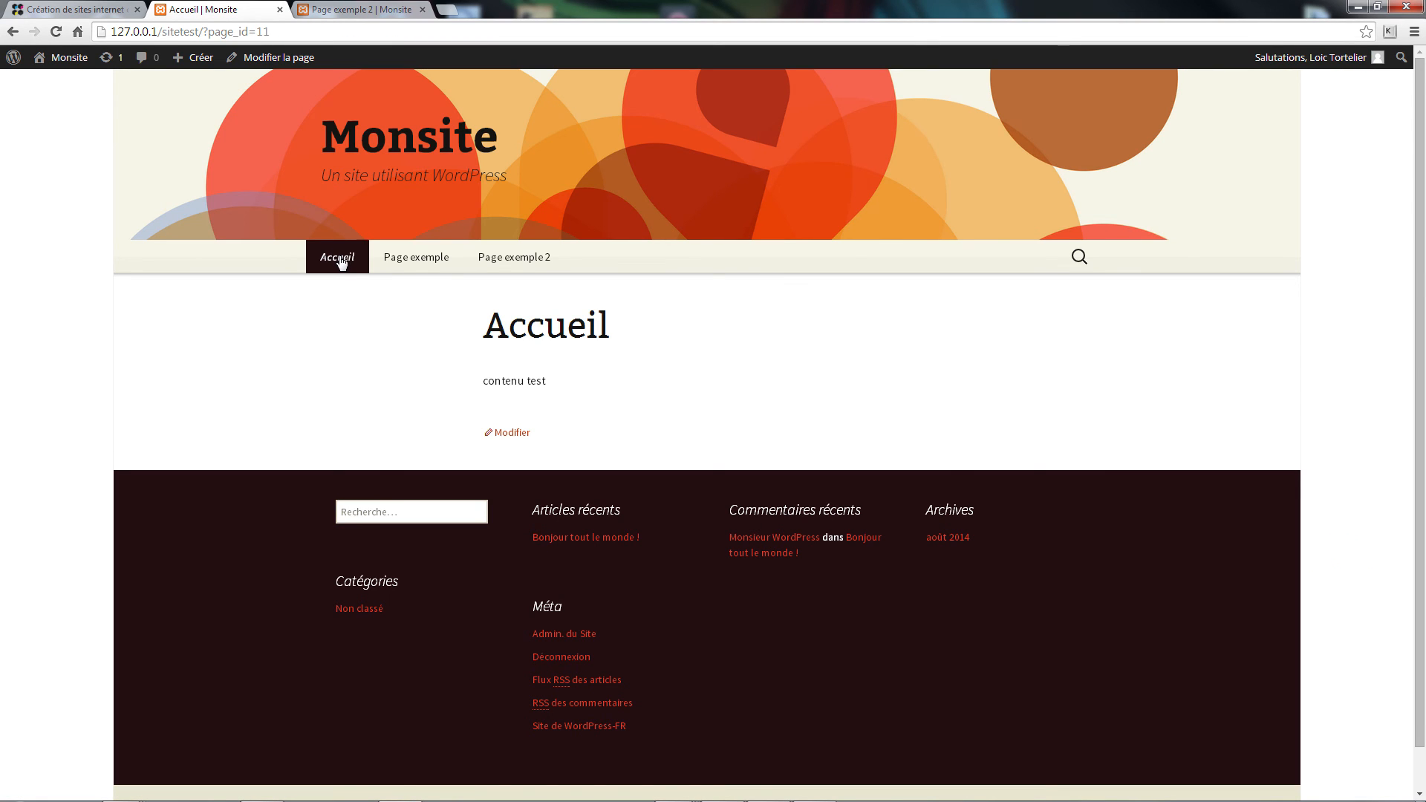
click(365, 143)
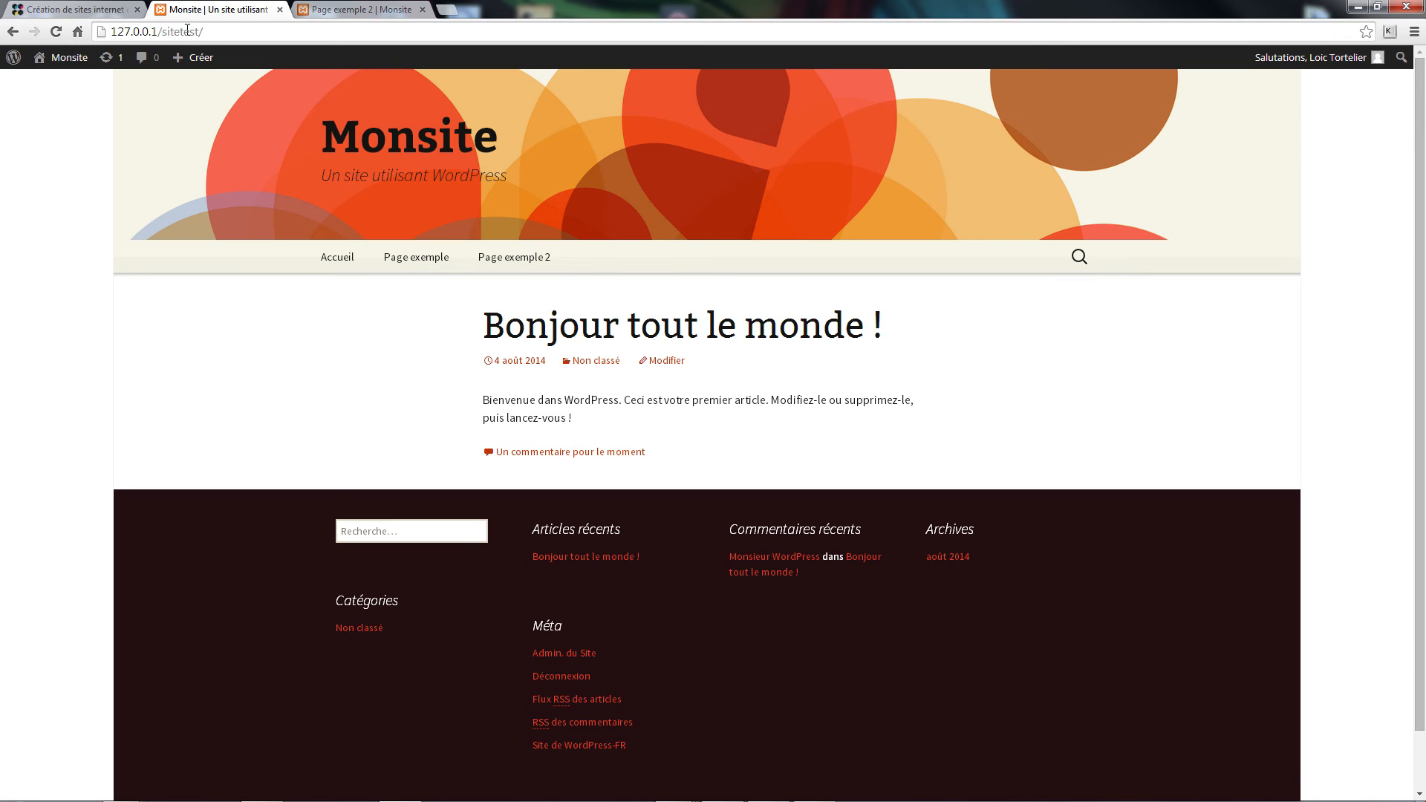
drag(160, 31, 200, 31)
click(199, 32)
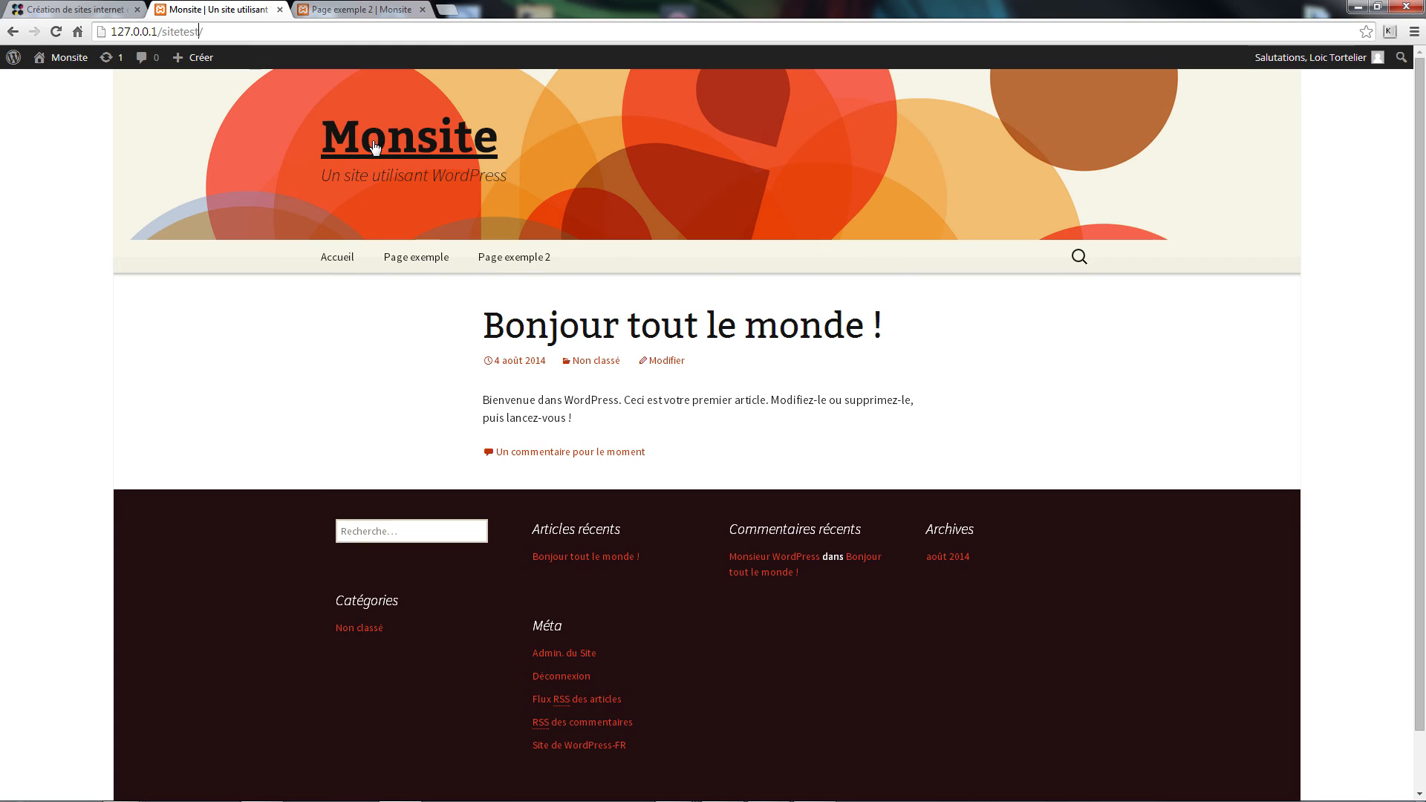
Open the "Accueil" page from the site navigation and remove "?page_id=11" from its address to load the site root
click(341, 263)
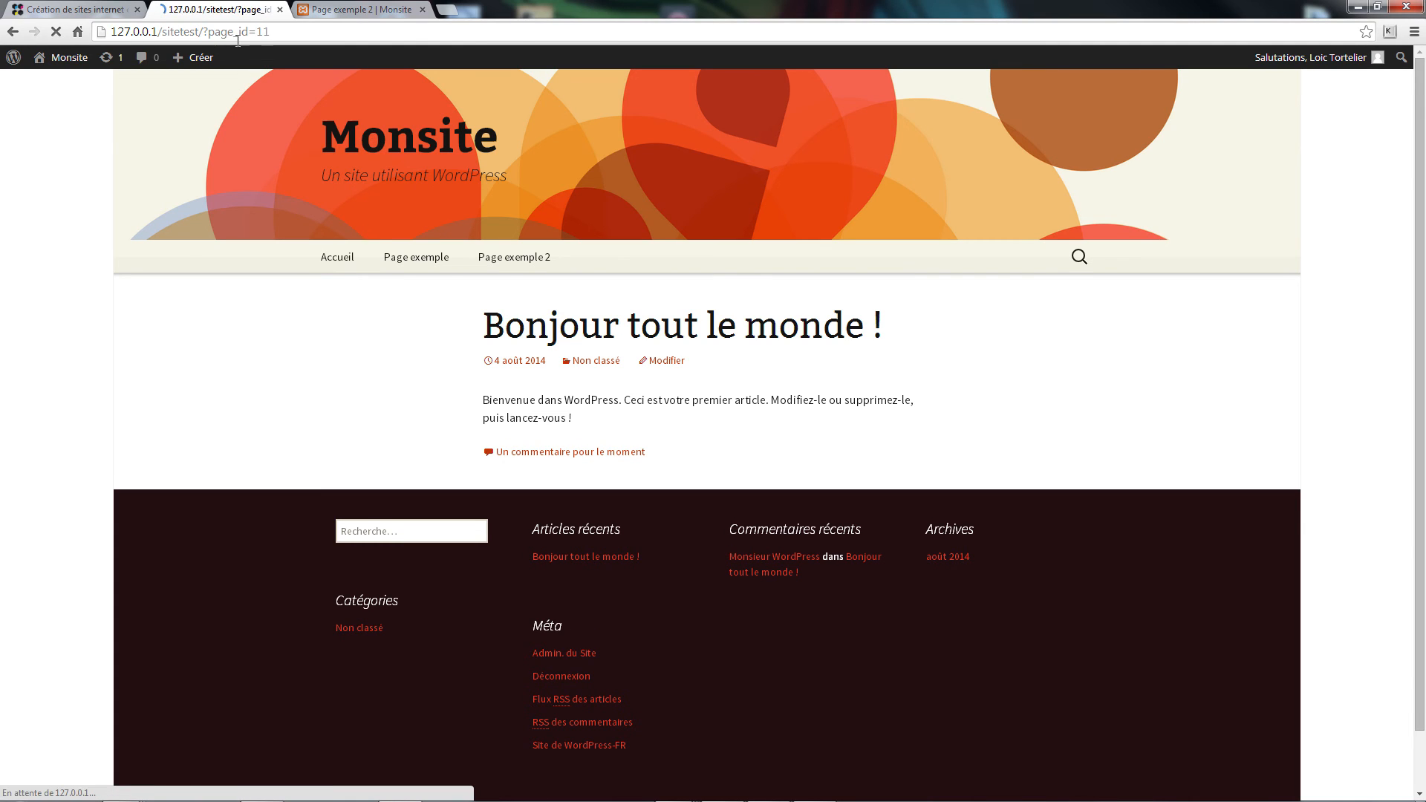
drag(202, 32, 277, 32)
key(BackSpace)
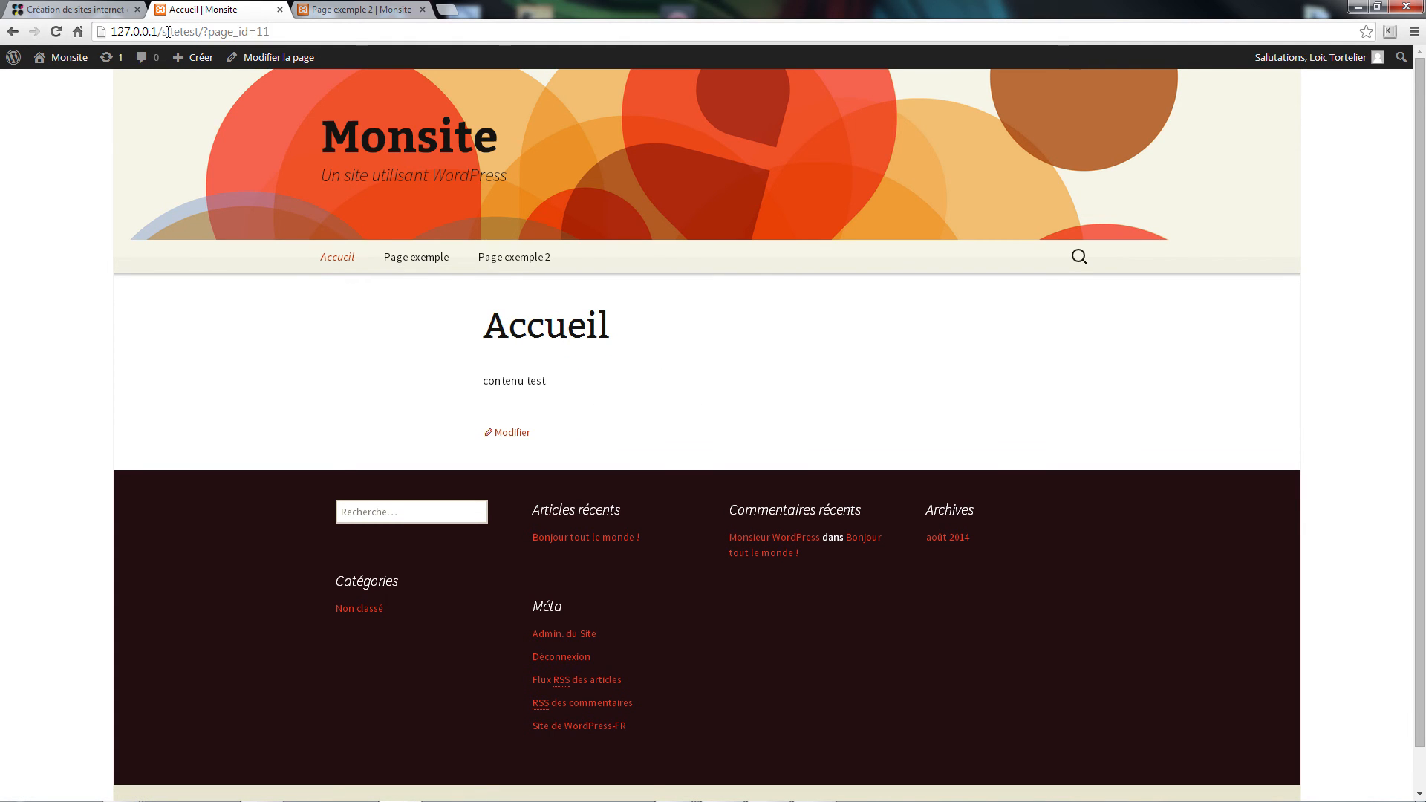
key(Return)
mouse_move(158, 32)
mouse_down()
mouse_move(204, 31)
mouse_move(168, 33)
mouse_up()
click(206, 32)
click(168, 36)
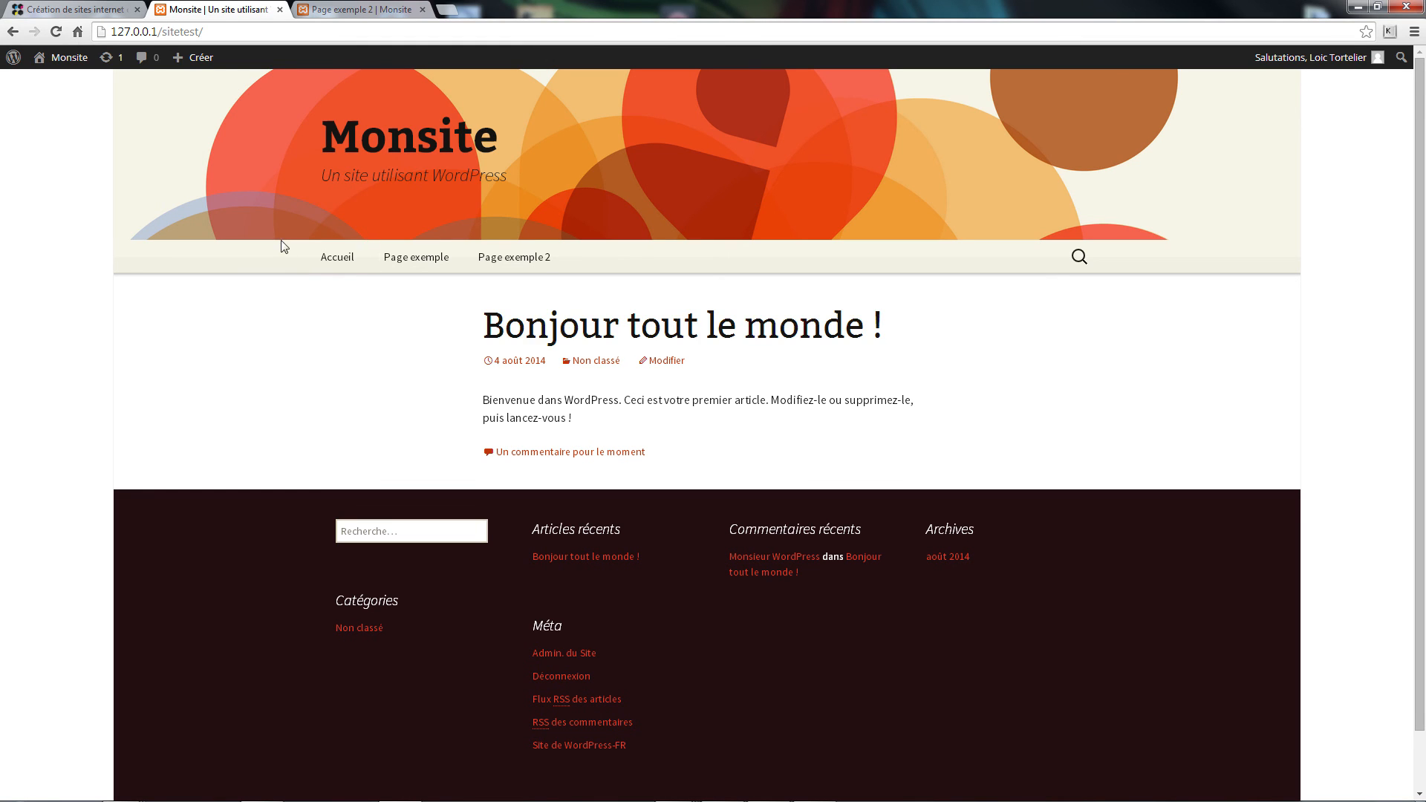
Create and publish a page titled "Blog" without content, and view it and the "Accueil" page on the site
mouse_move(189, 57)
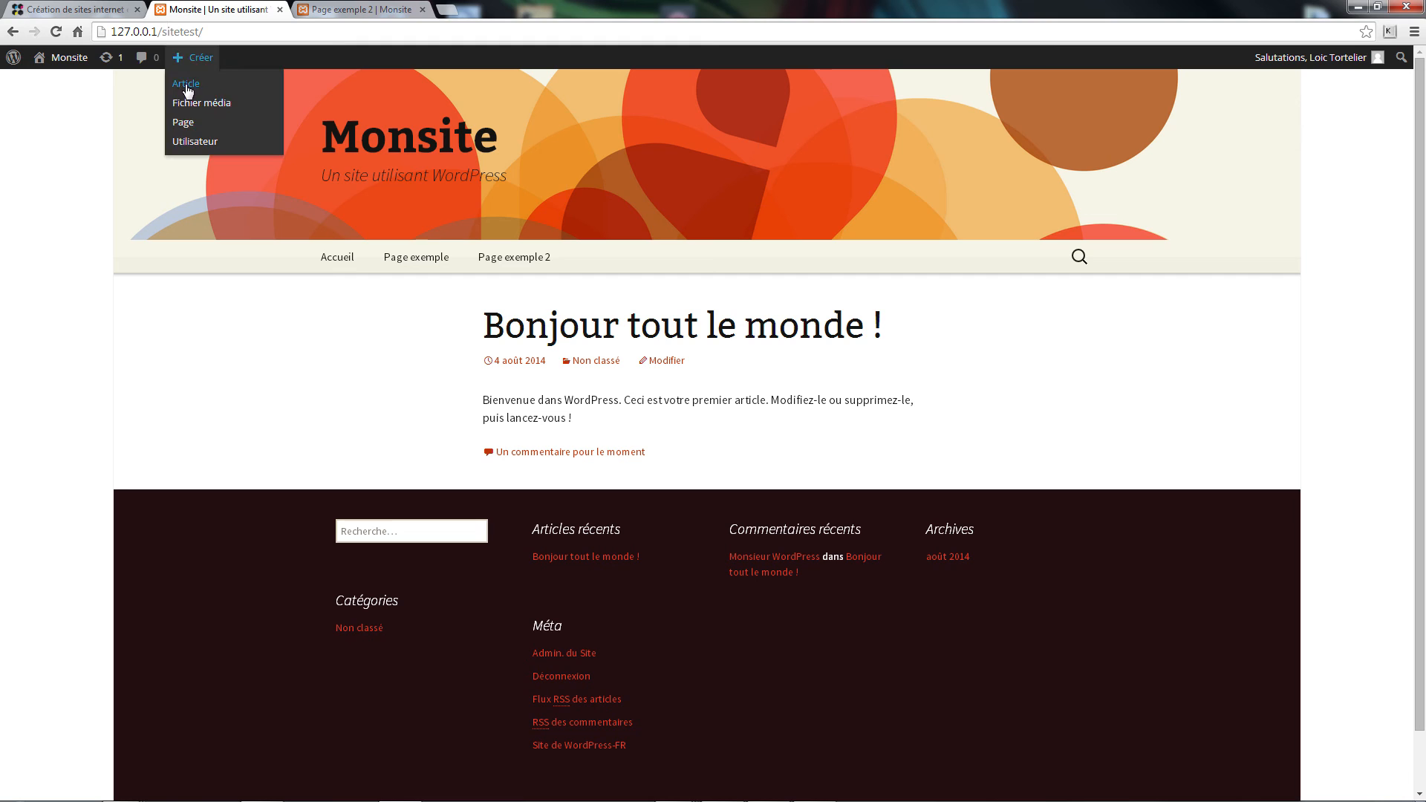
click(183, 122)
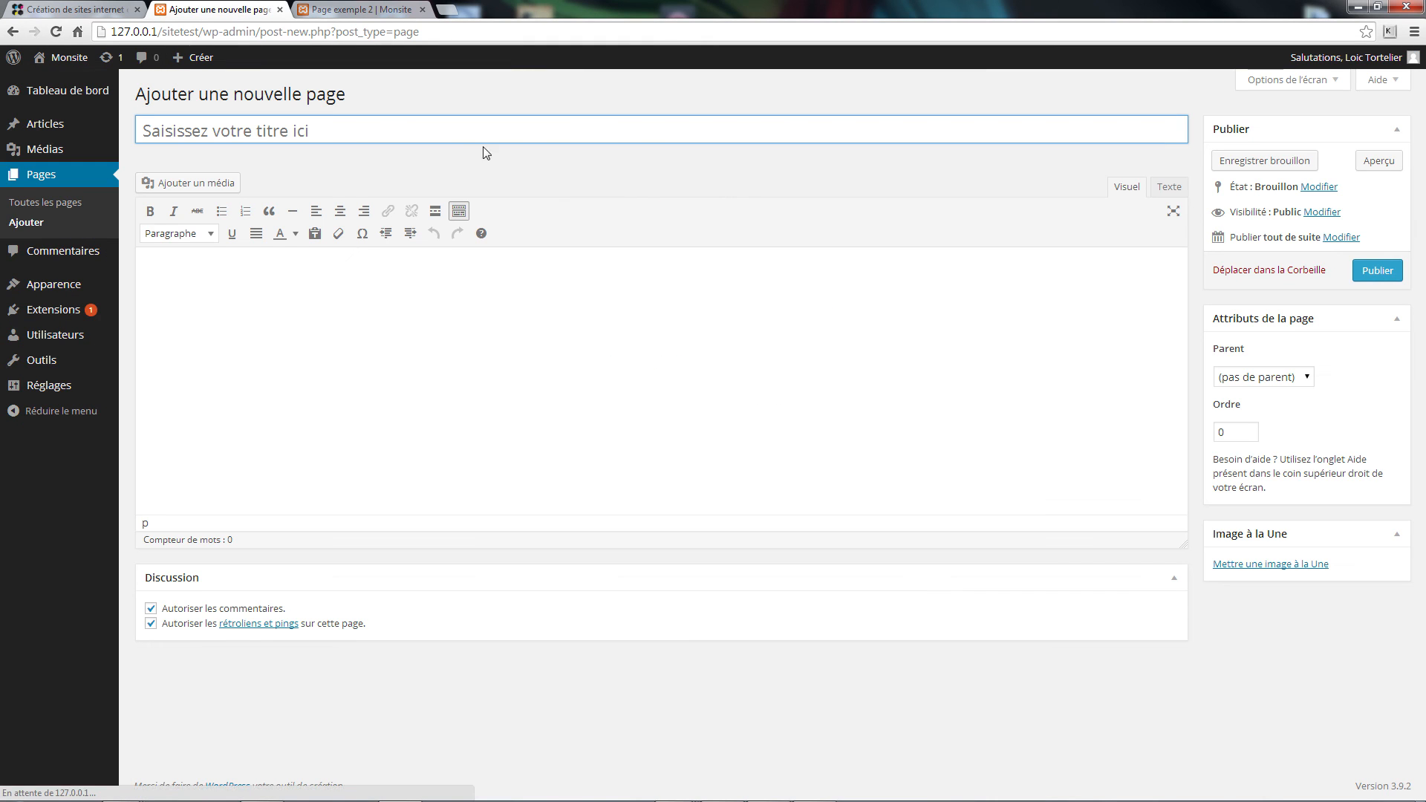
text(blog)
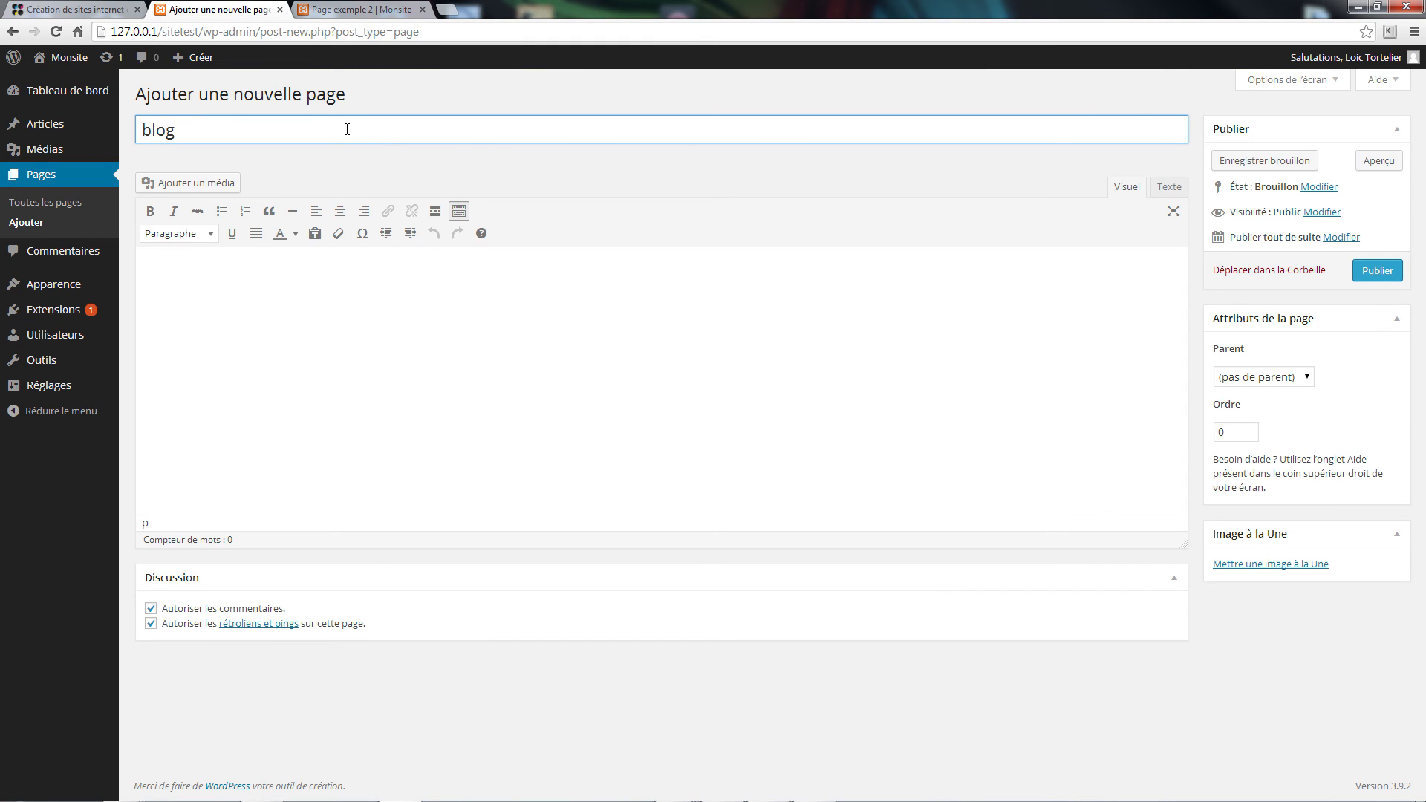
key(BackSpace)
key(BackSpace)
key(BackSpace)
click(1380, 271)
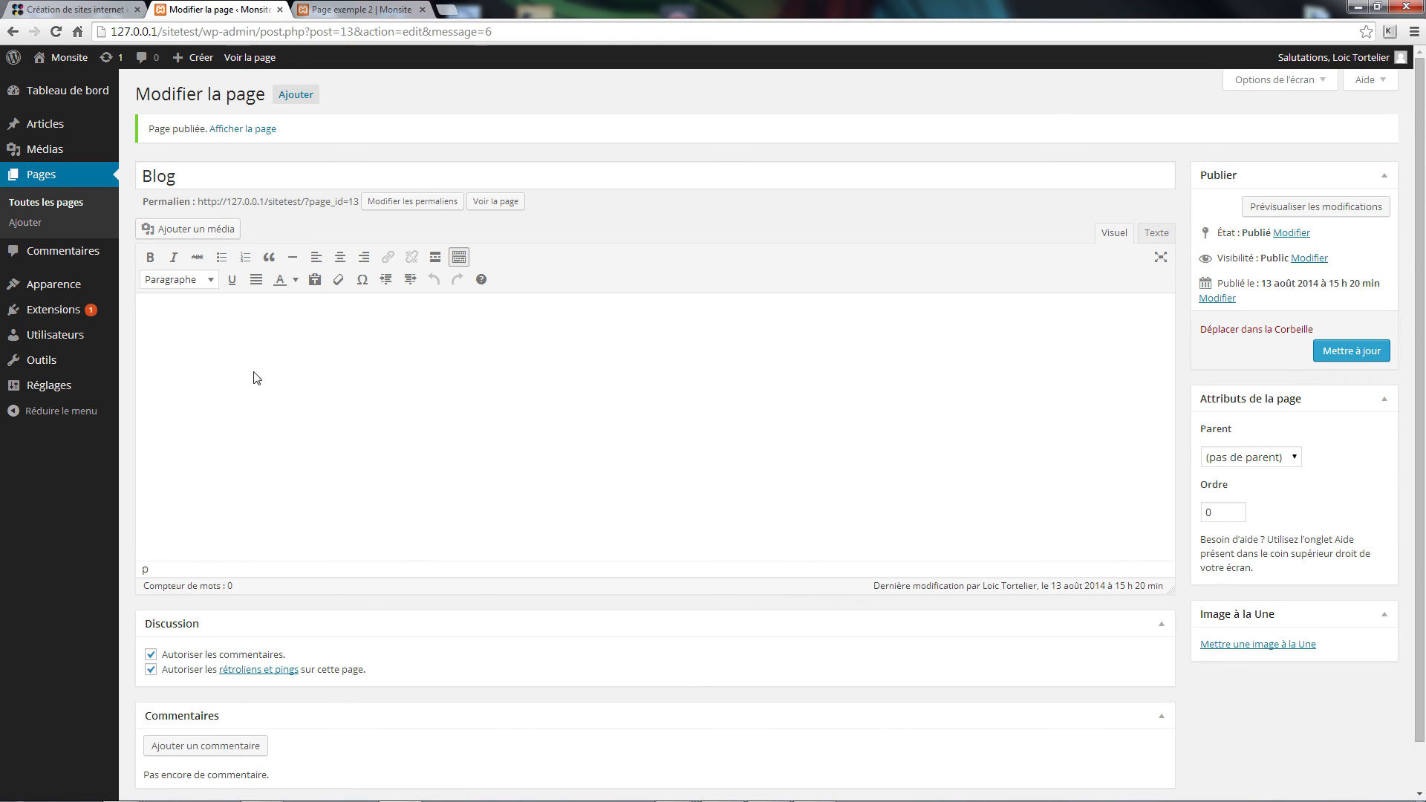
click(491, 202)
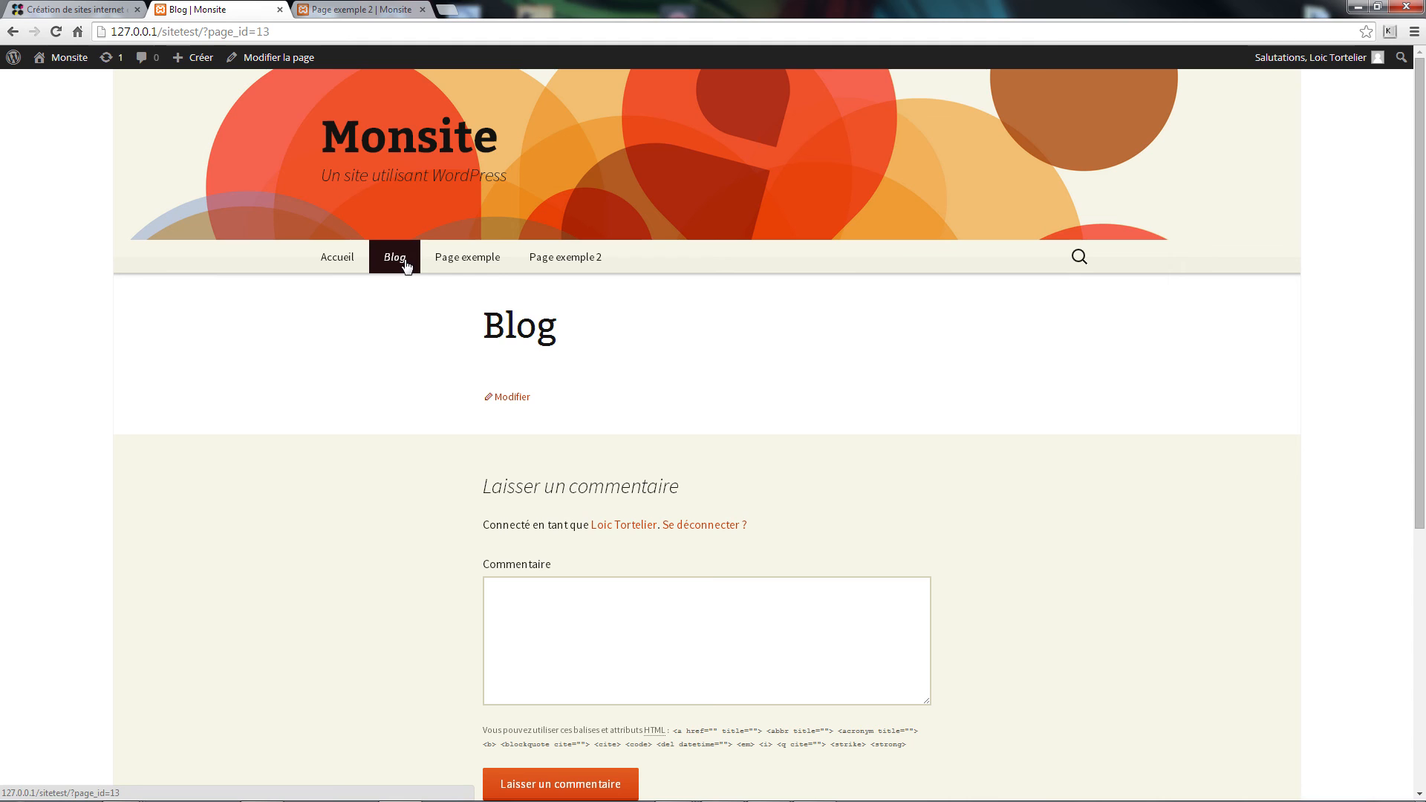
click(332, 257)
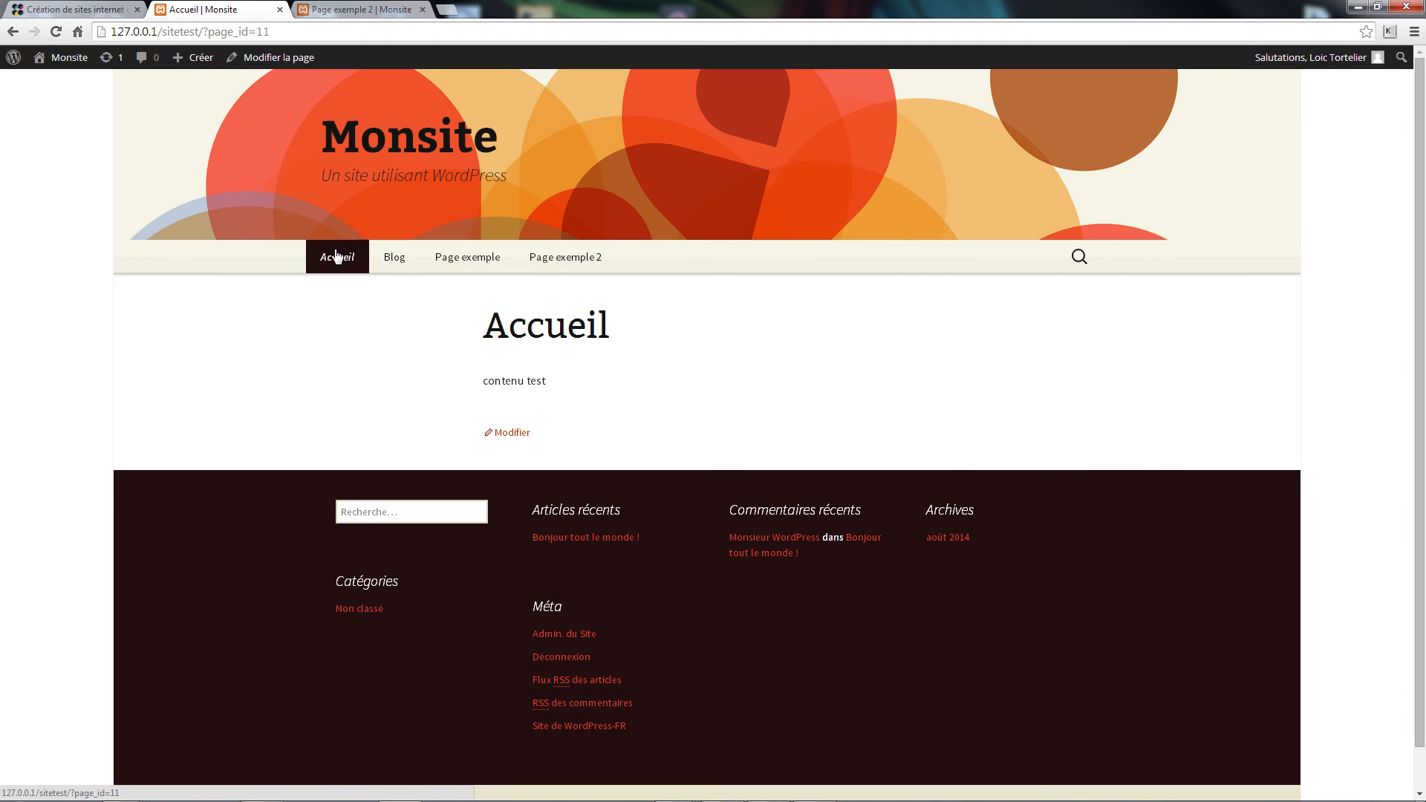
Return to the site's dashboard and open the reading settings ("Options de lecture")
mouse_move(64, 63)
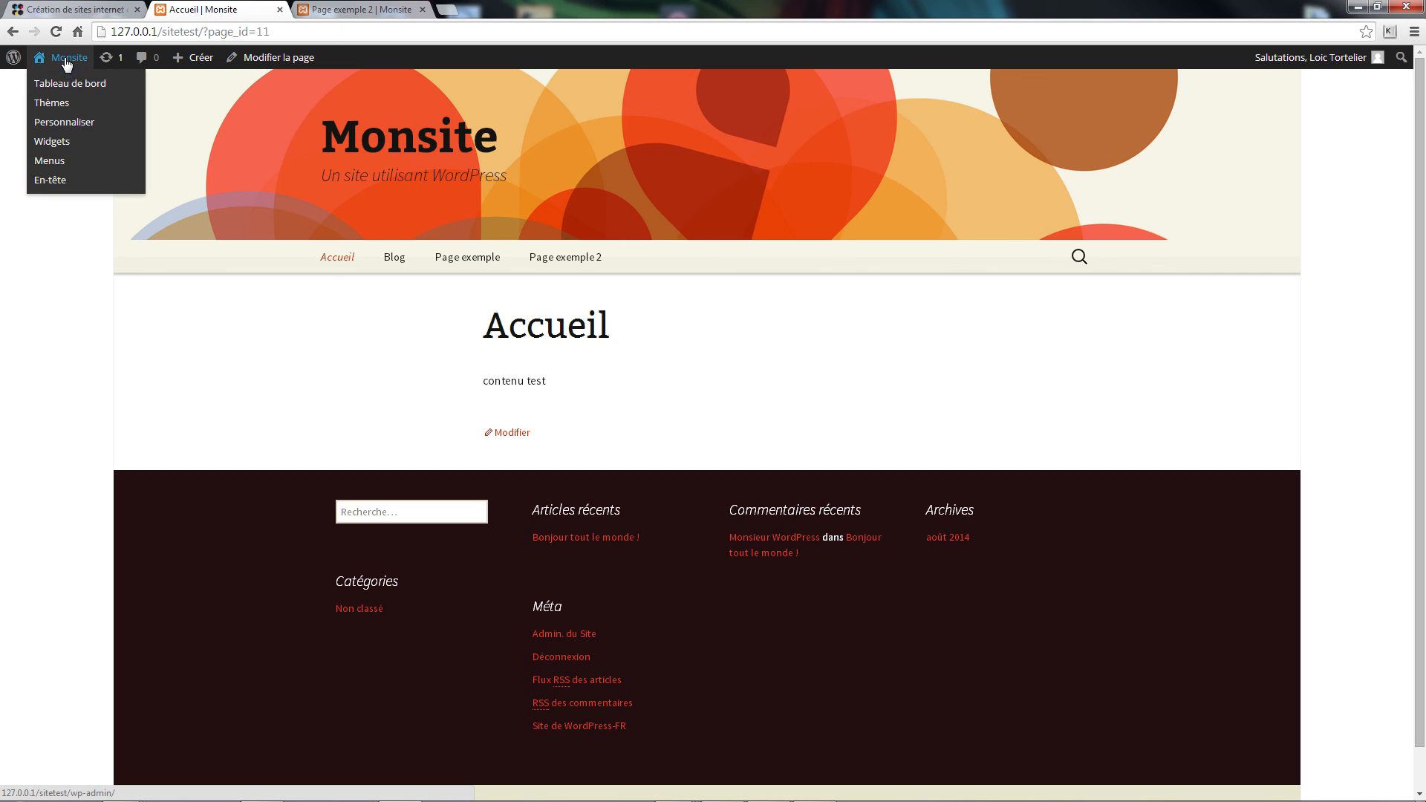
click(52, 84)
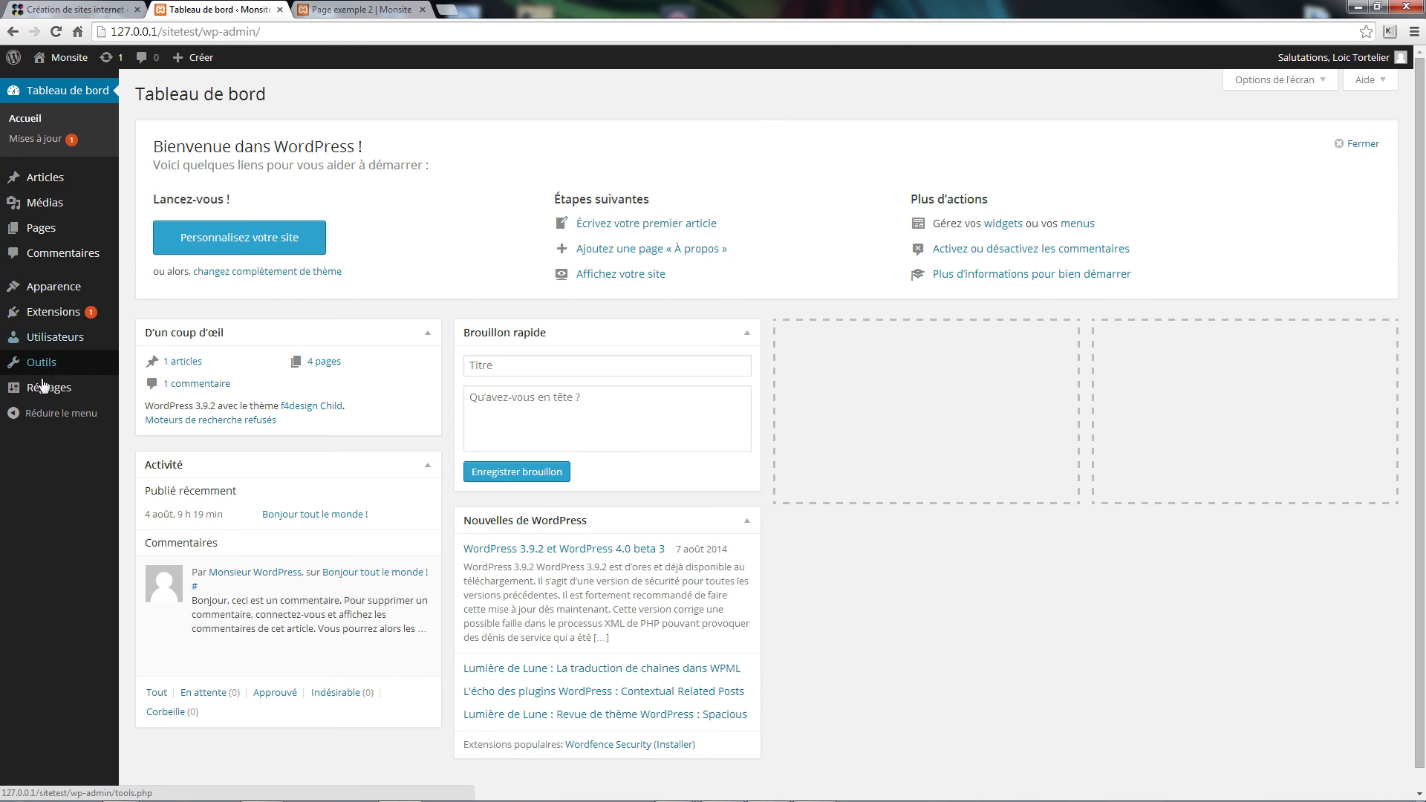
mouse_move(42, 397)
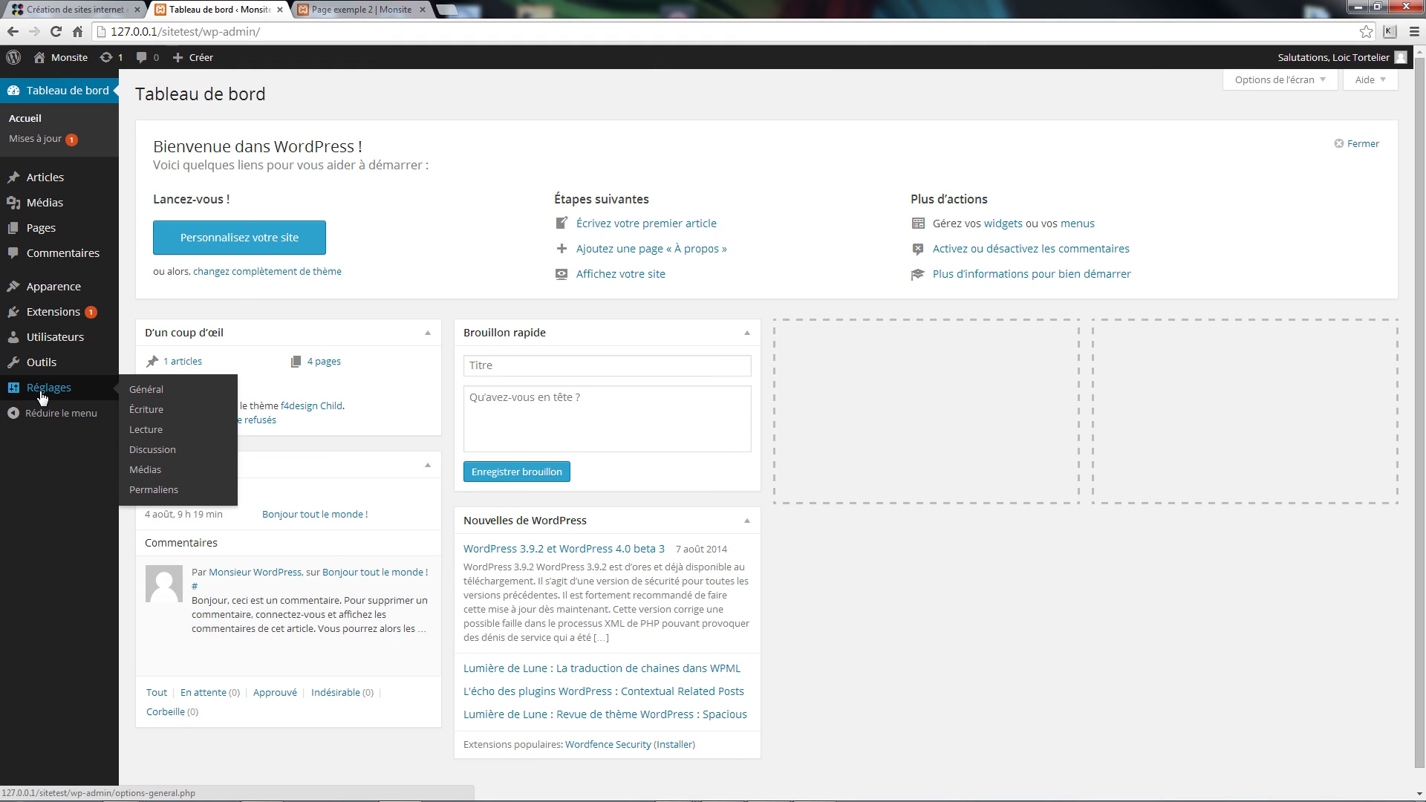
click(155, 390)
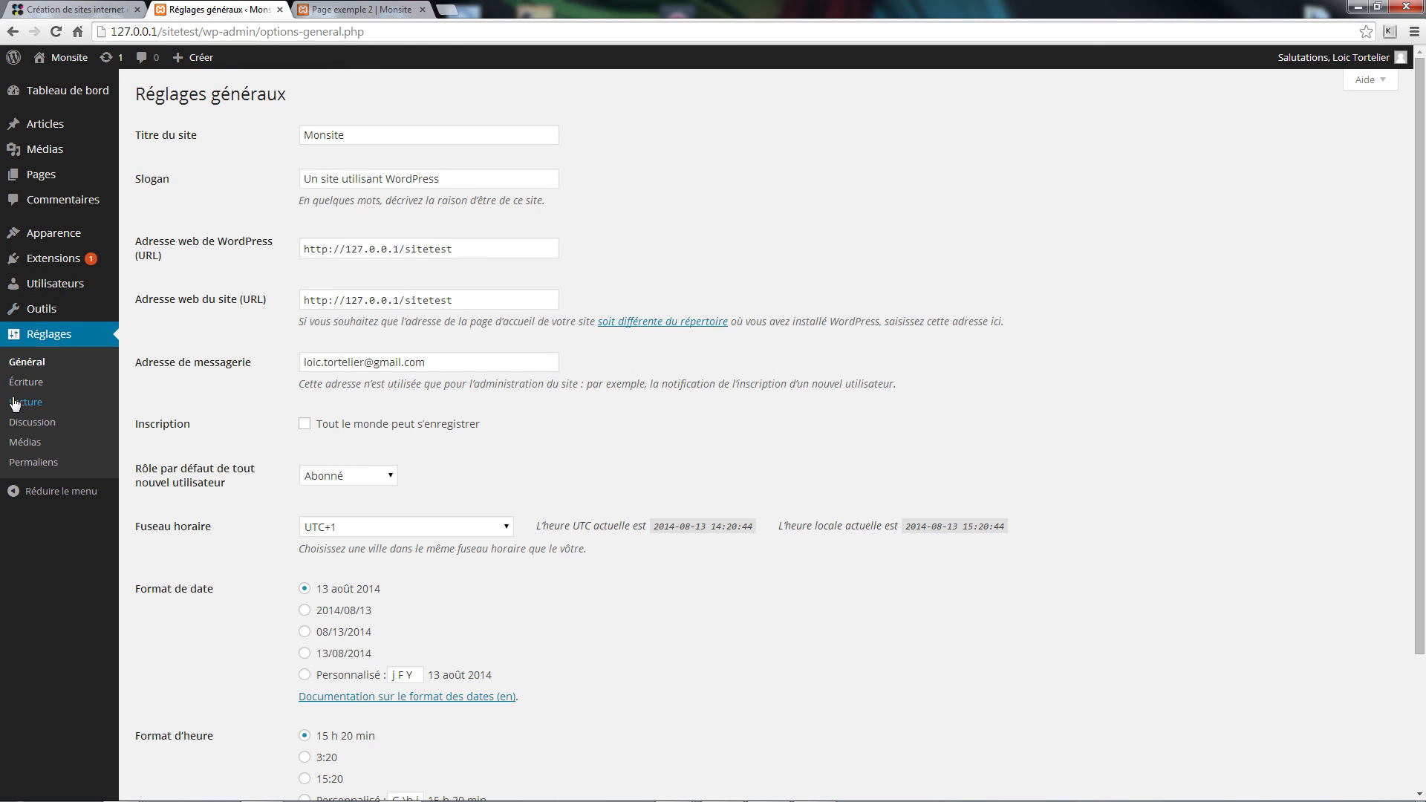
click(86, 401)
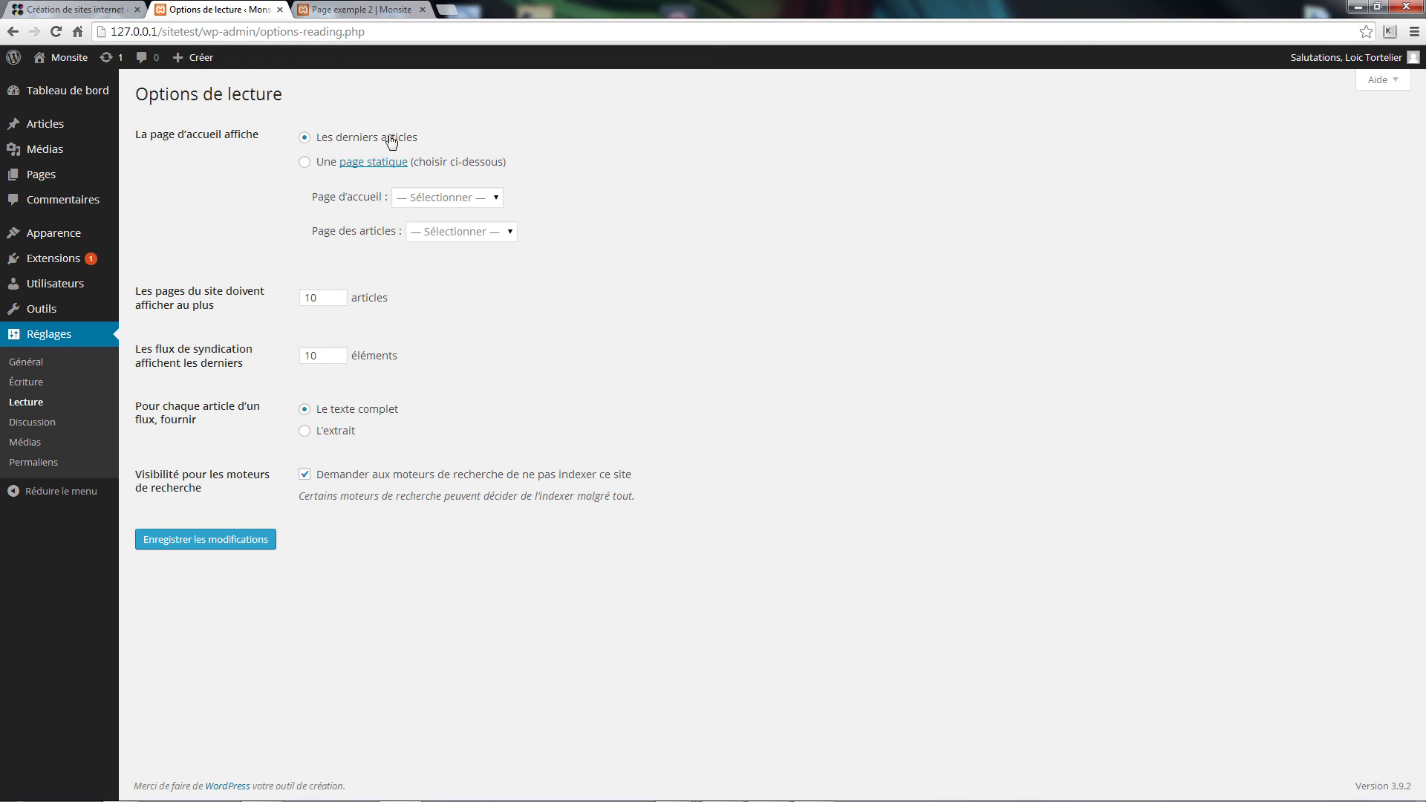
Make the home page a static page with "Accueil" as the front page and "Blog" as the posts page, and save the changes
click(305, 164)
click(436, 197)
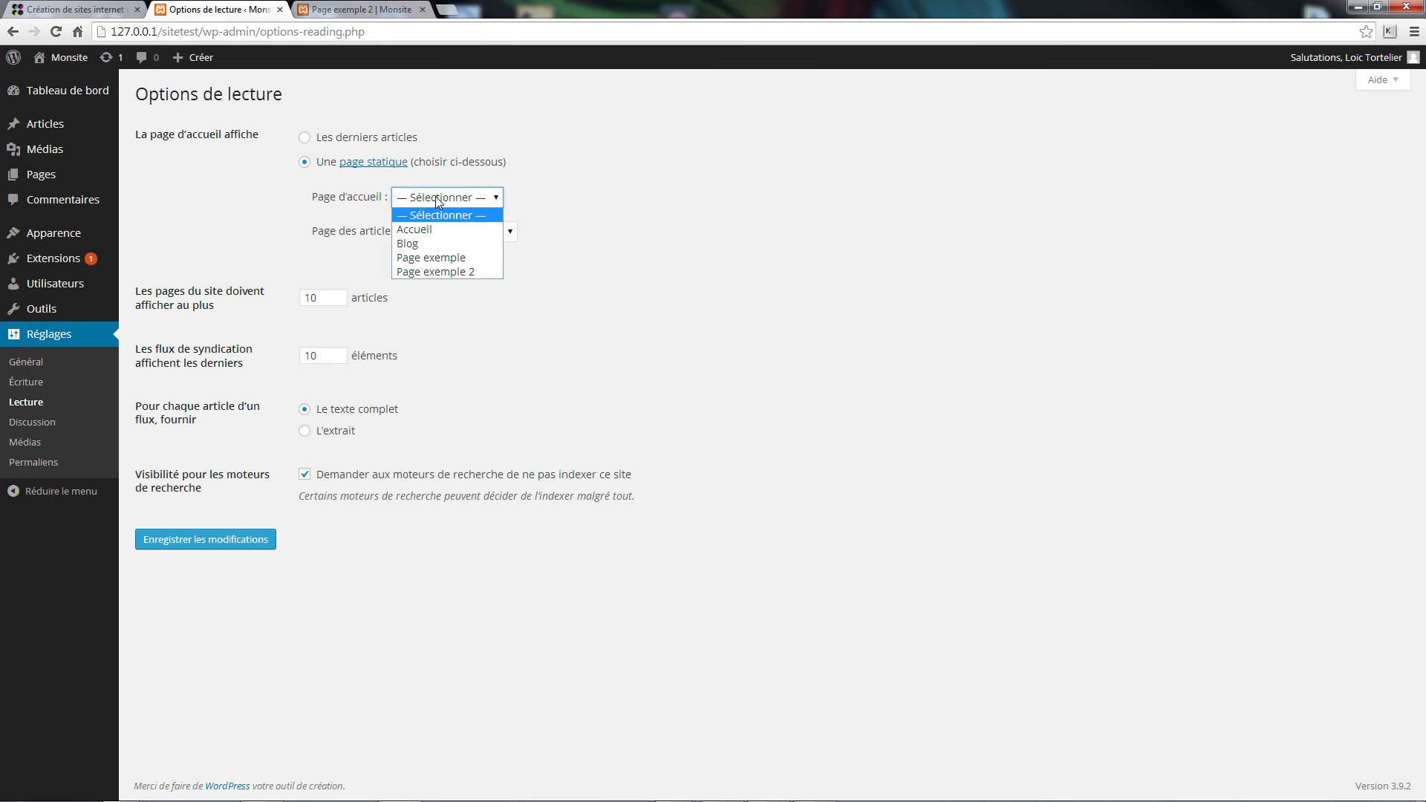
click(416, 230)
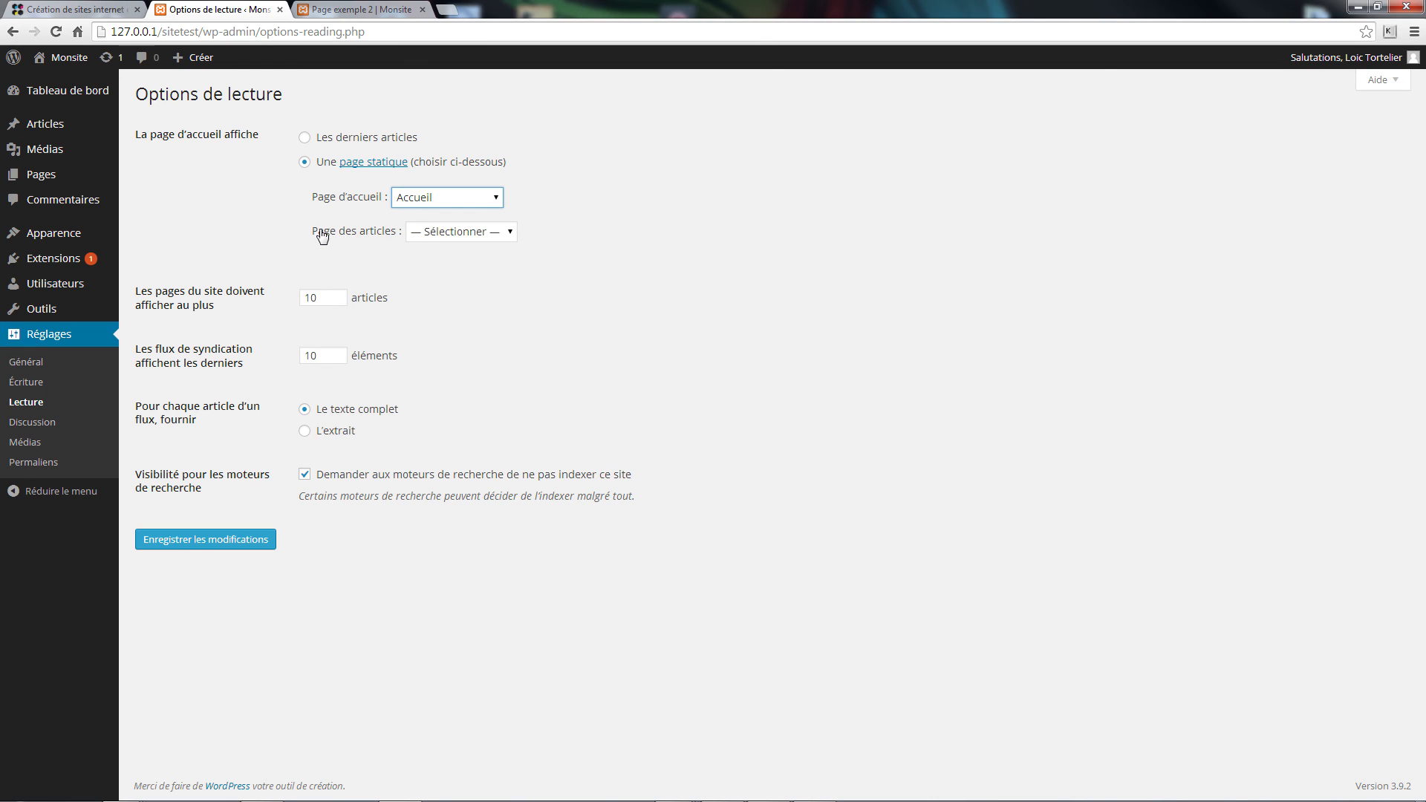
click(445, 232)
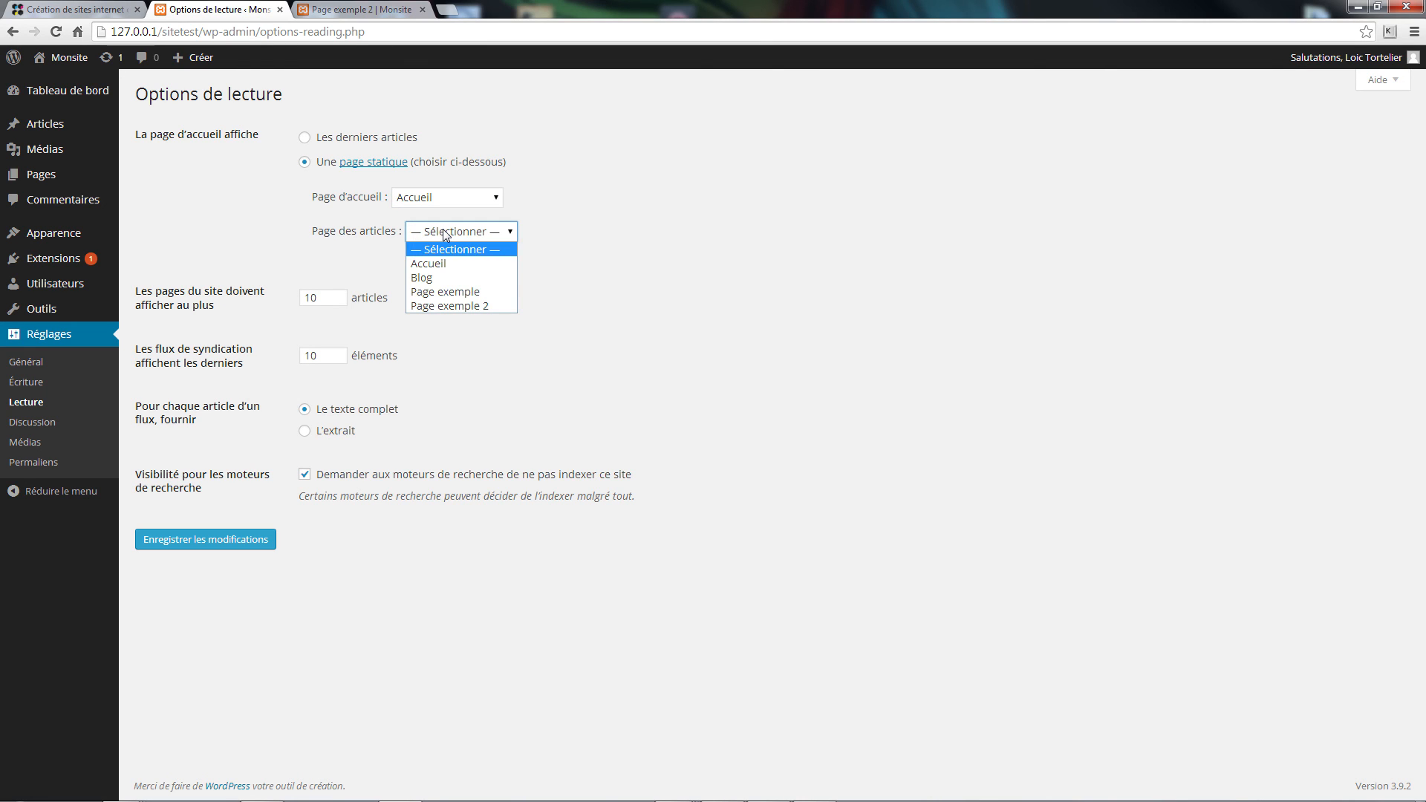
click(426, 279)
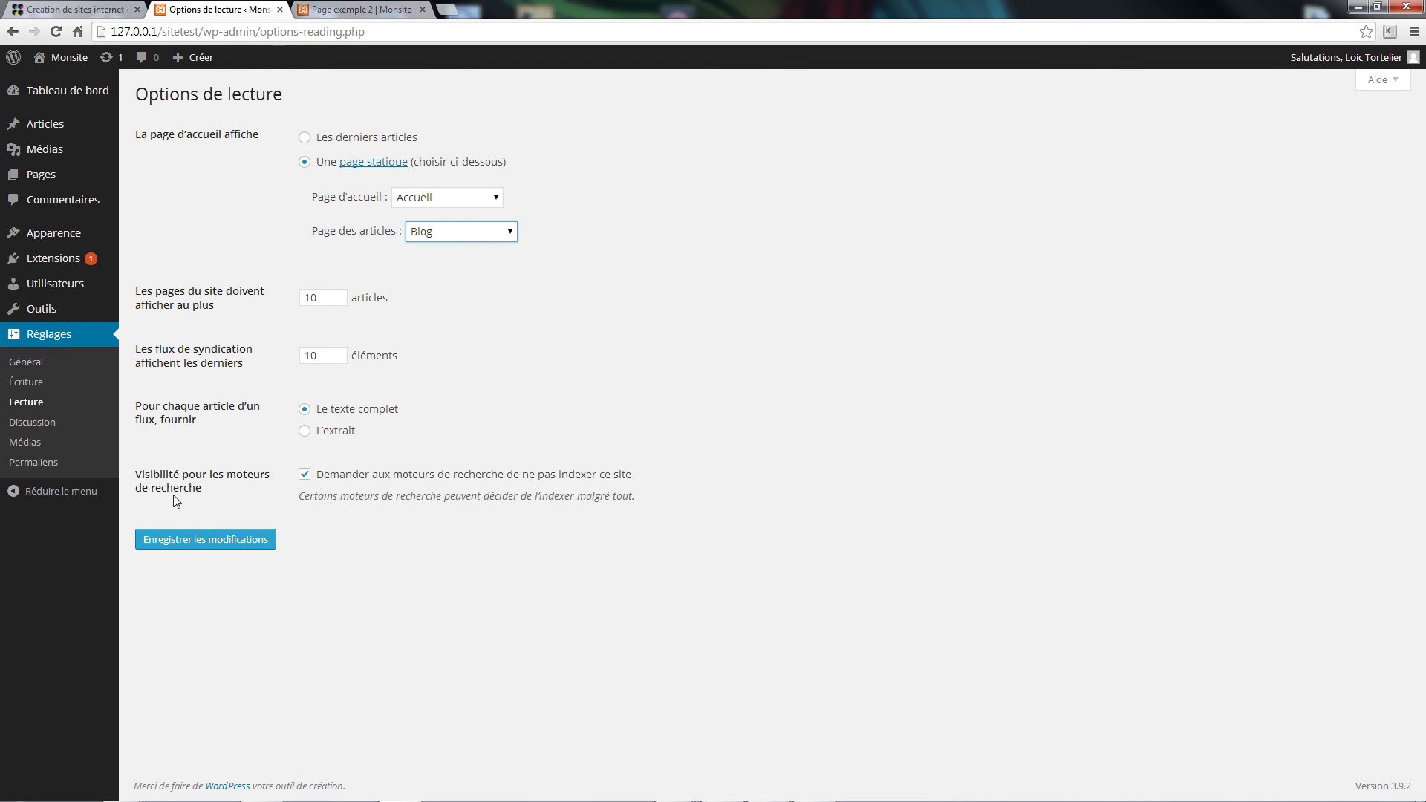
click(185, 542)
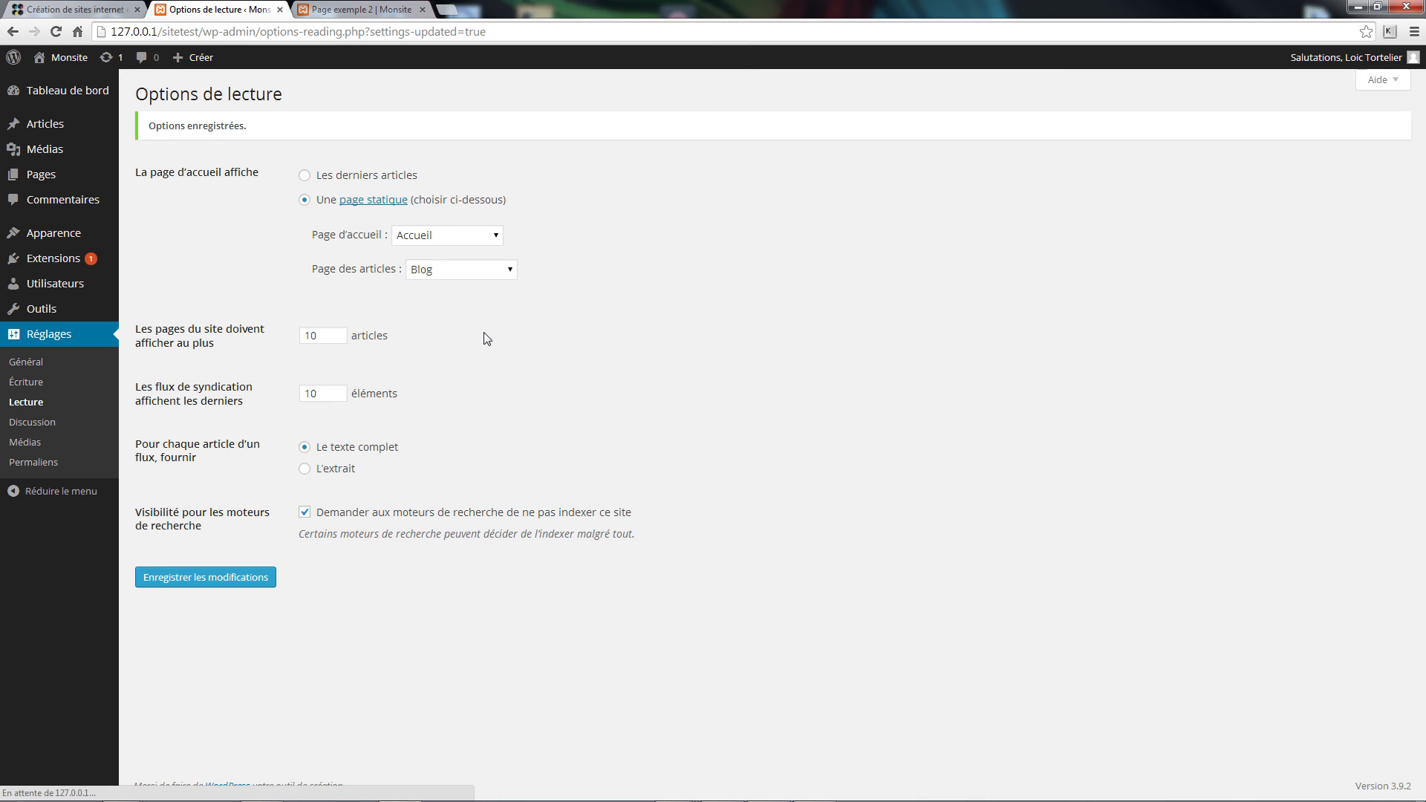
Visit the site, examine the home page's address, and view the "Blog" and "Accueil" pages from the site navigation
mouse_move(61, 58)
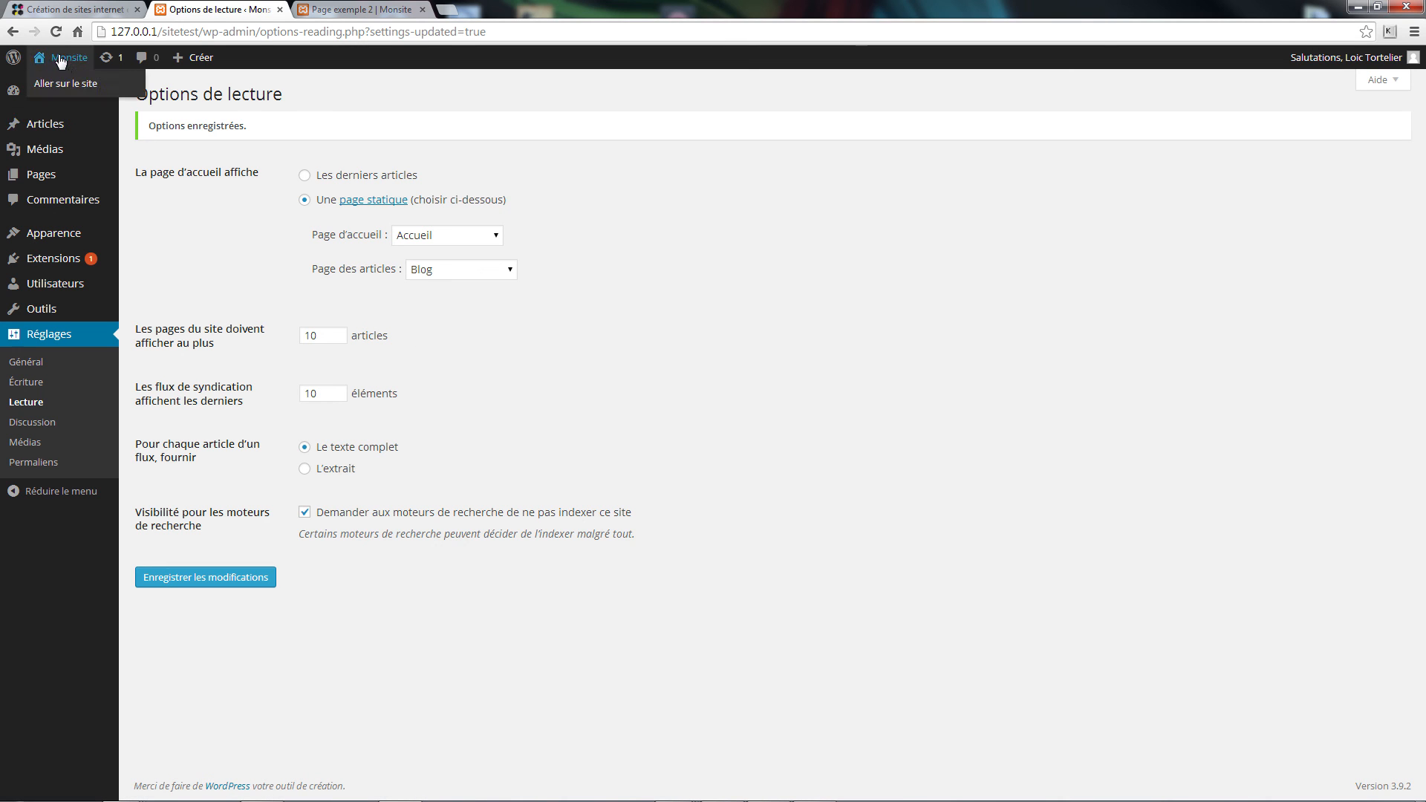
click(64, 87)
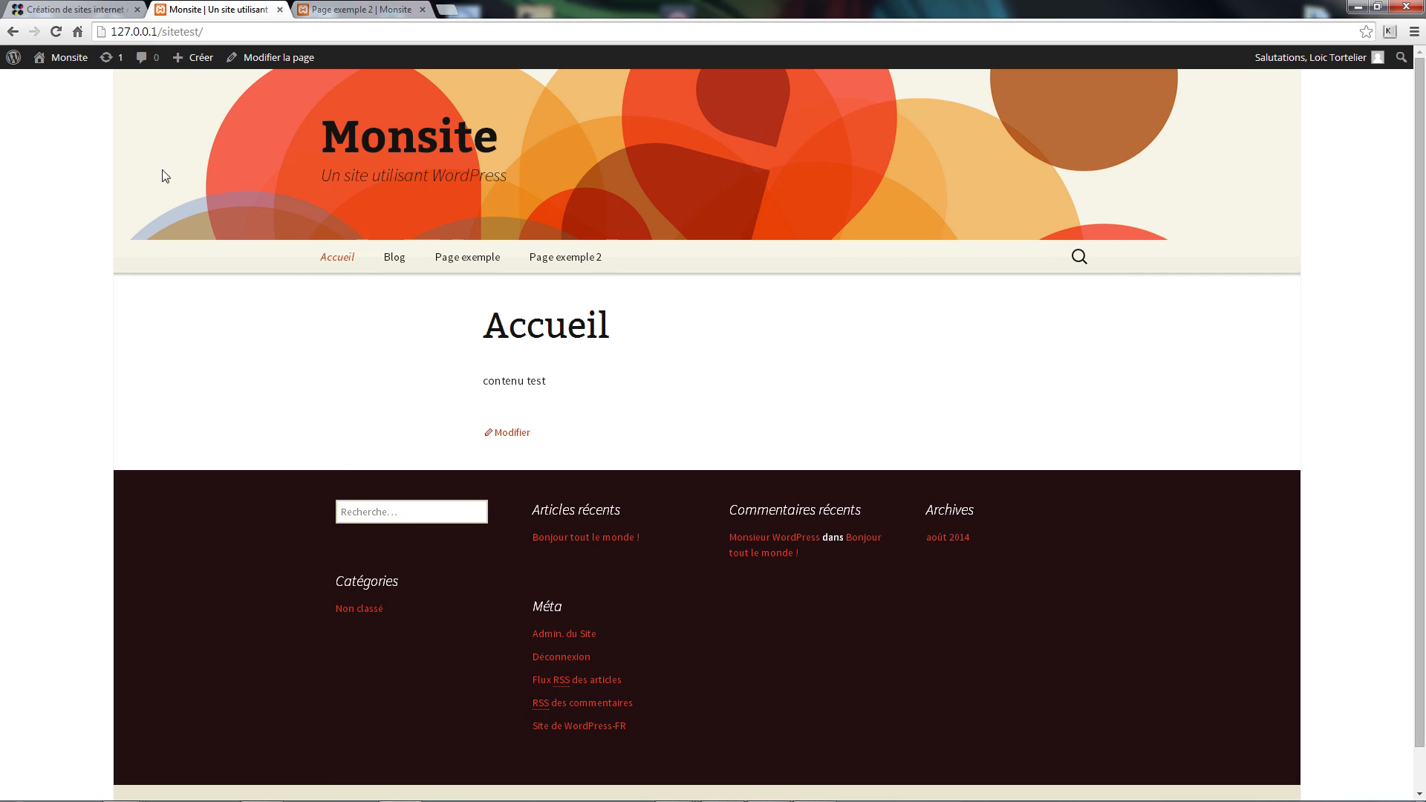
drag(163, 31, 205, 32)
click(202, 32)
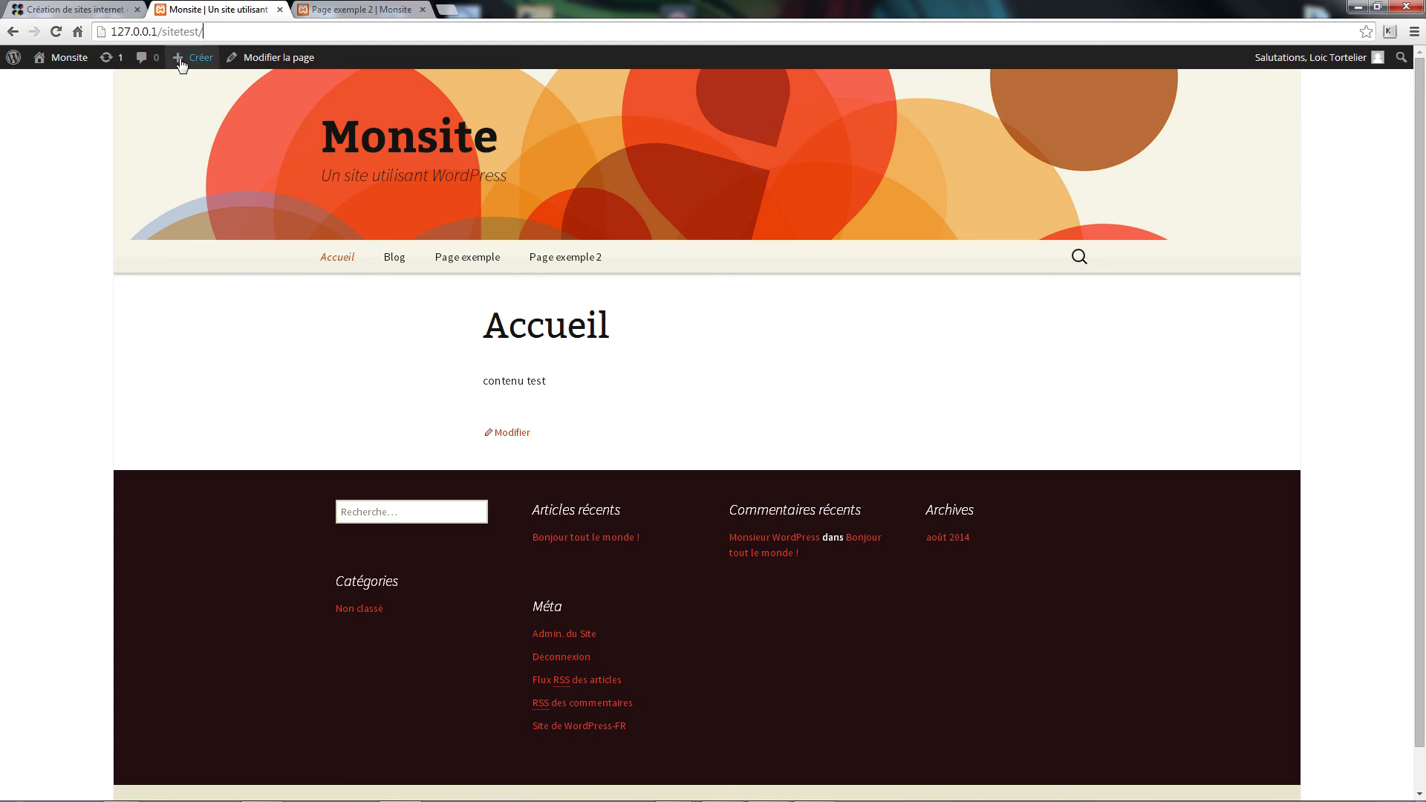
click(405, 262)
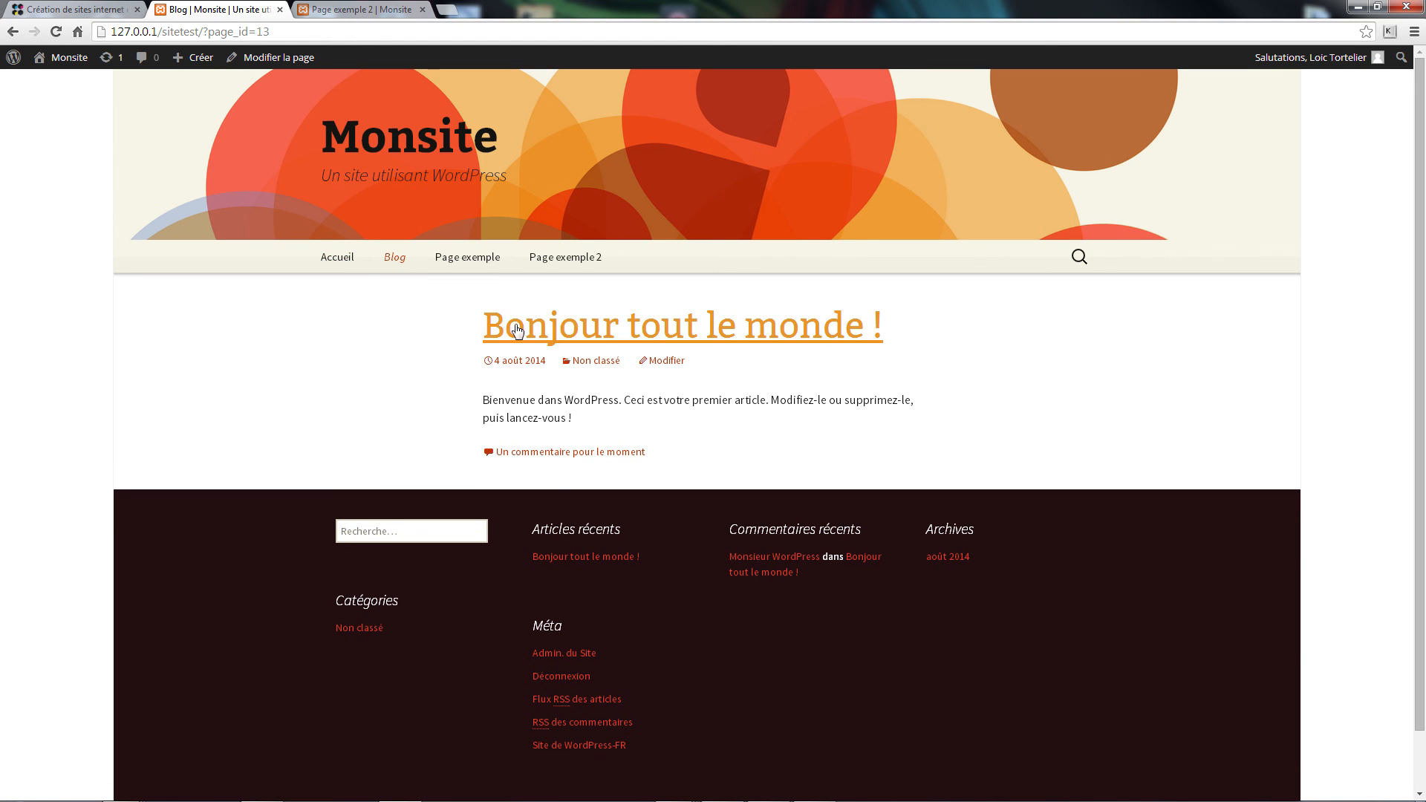
click(325, 266)
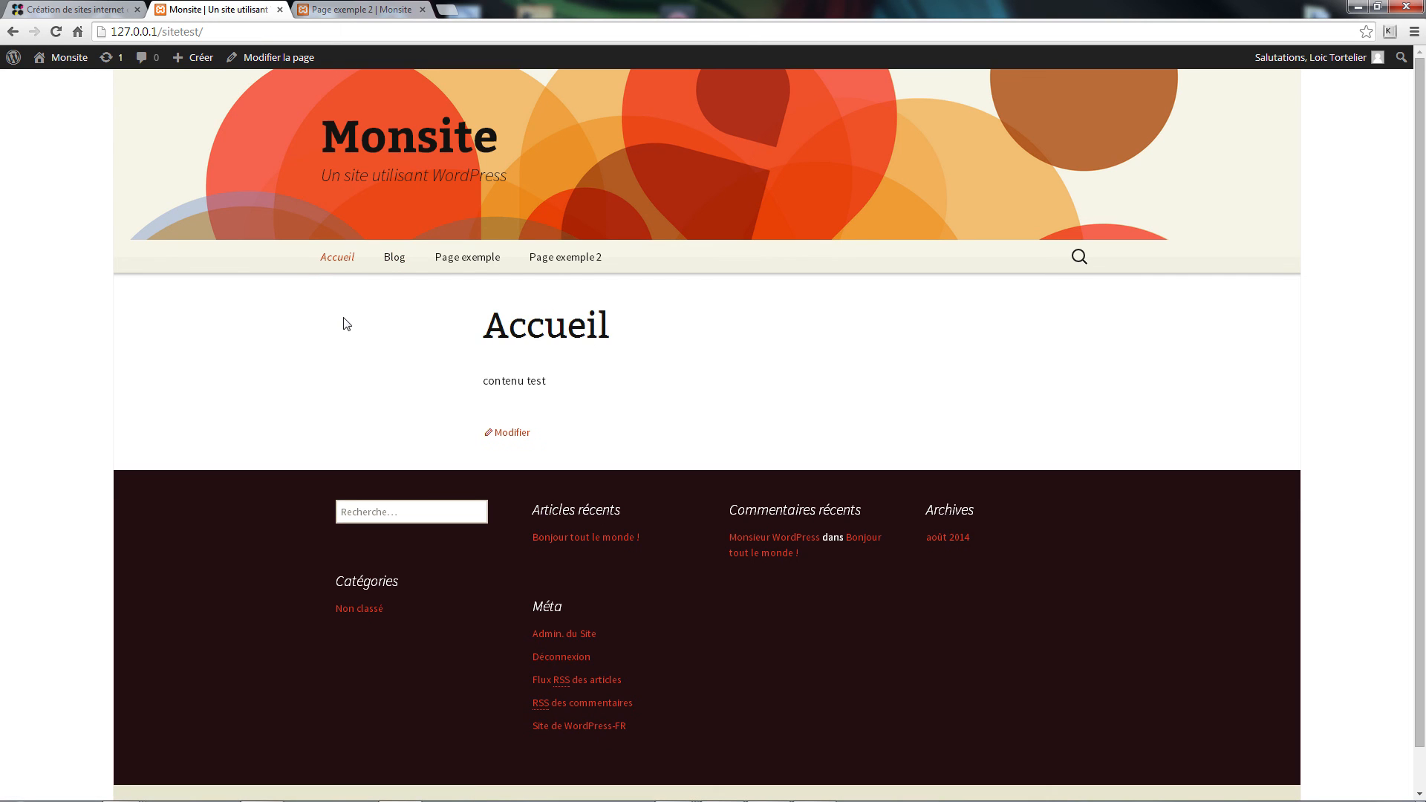